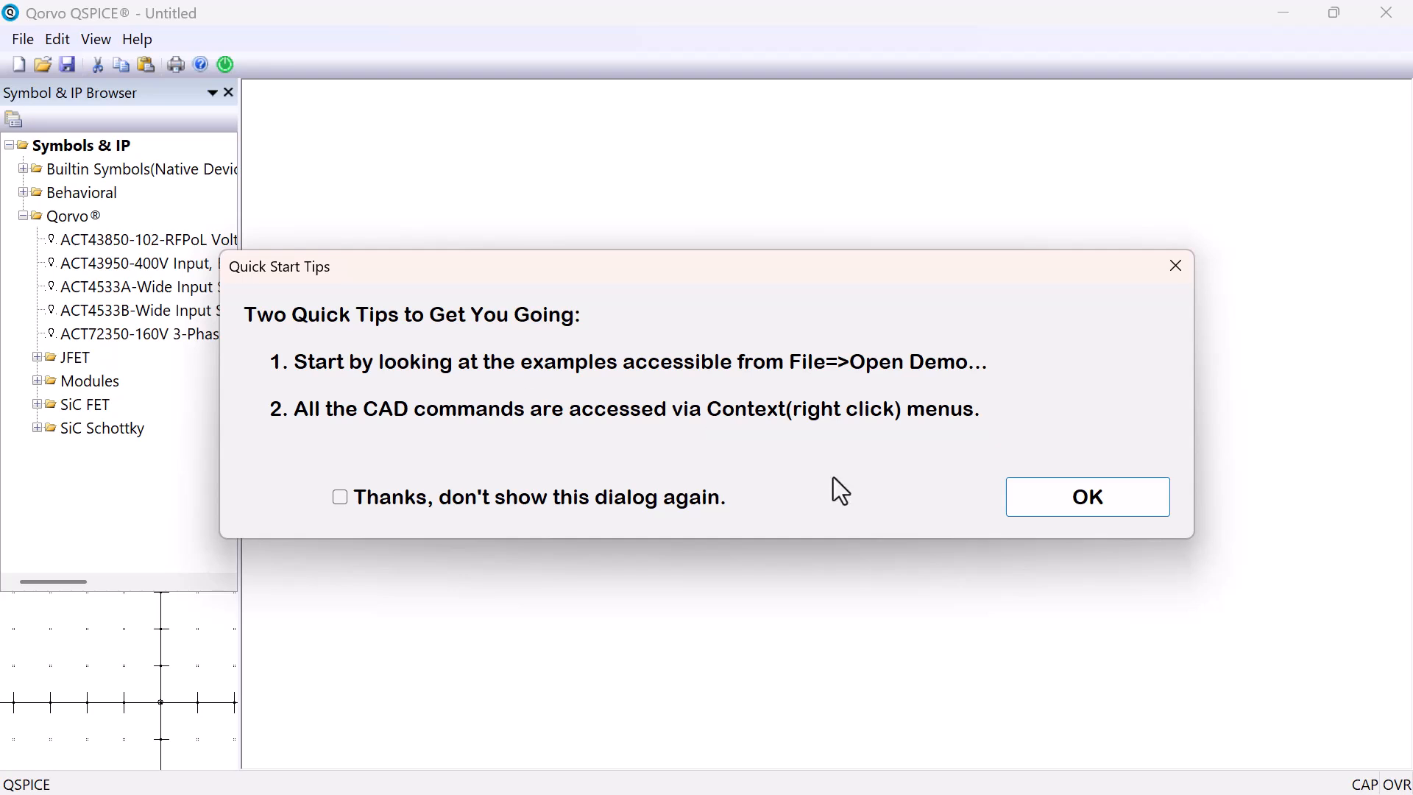
Dismiss the quick start tips and expand the Builtin Symbols(Native Devices) group in the symbol browser
left_click(1073, 504)
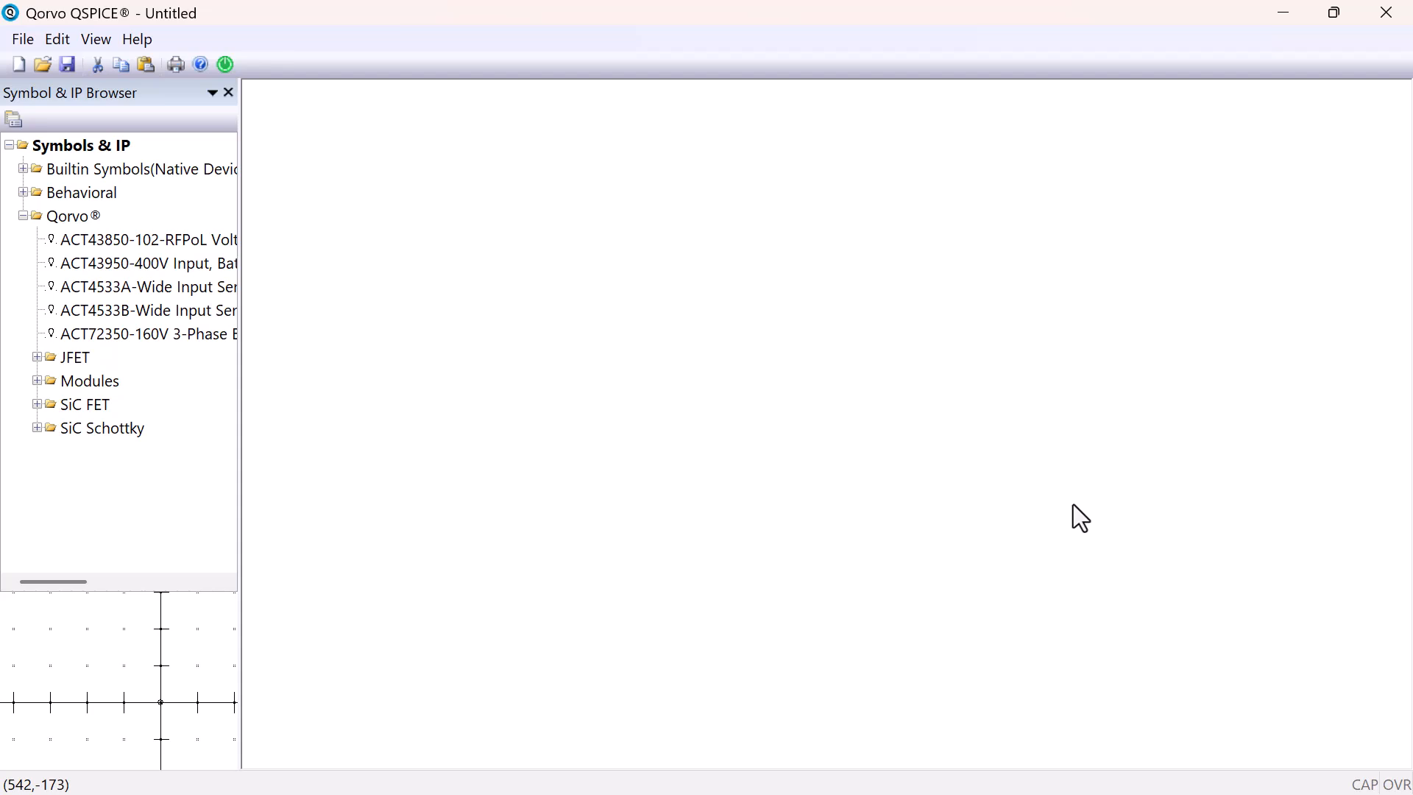
right_click(515, 560)
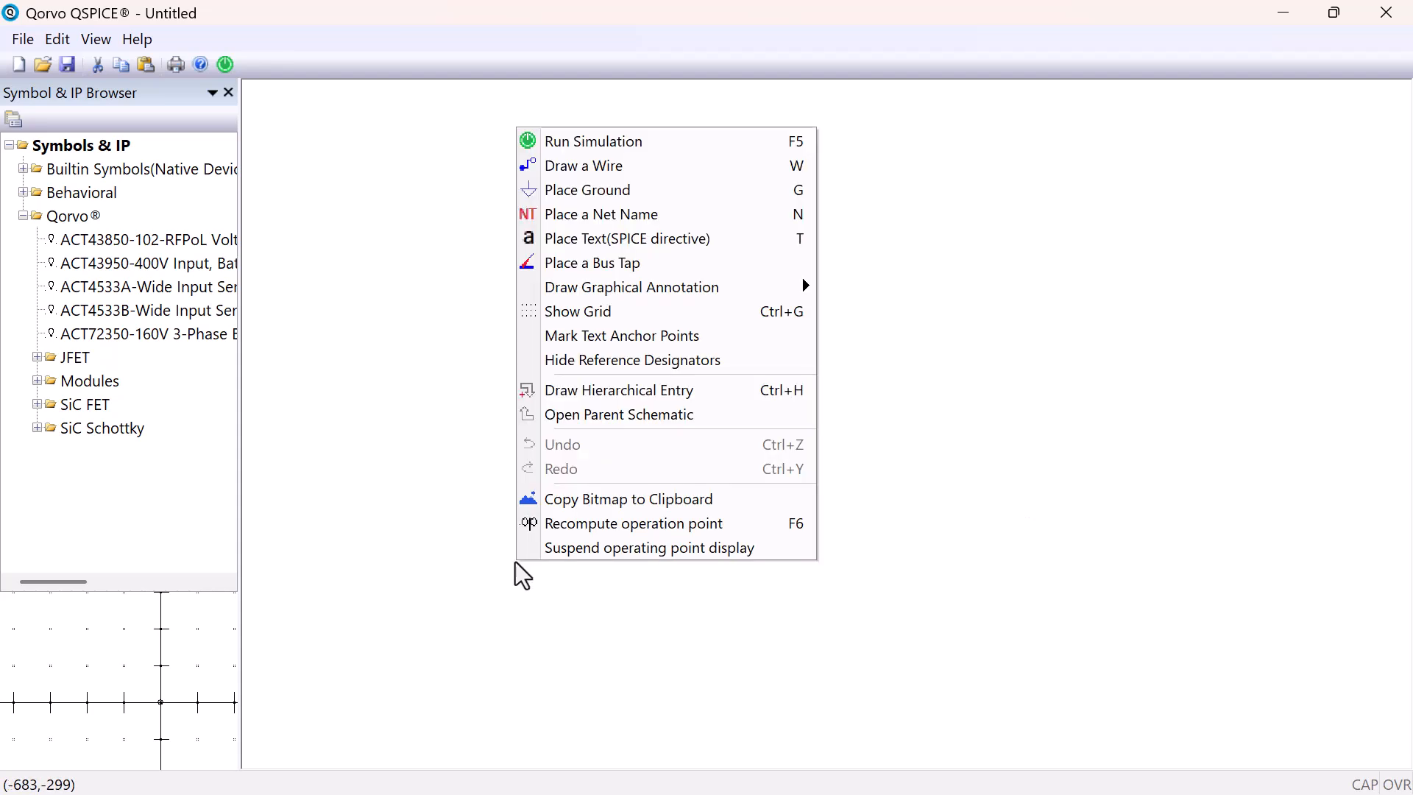
left_click(486, 558)
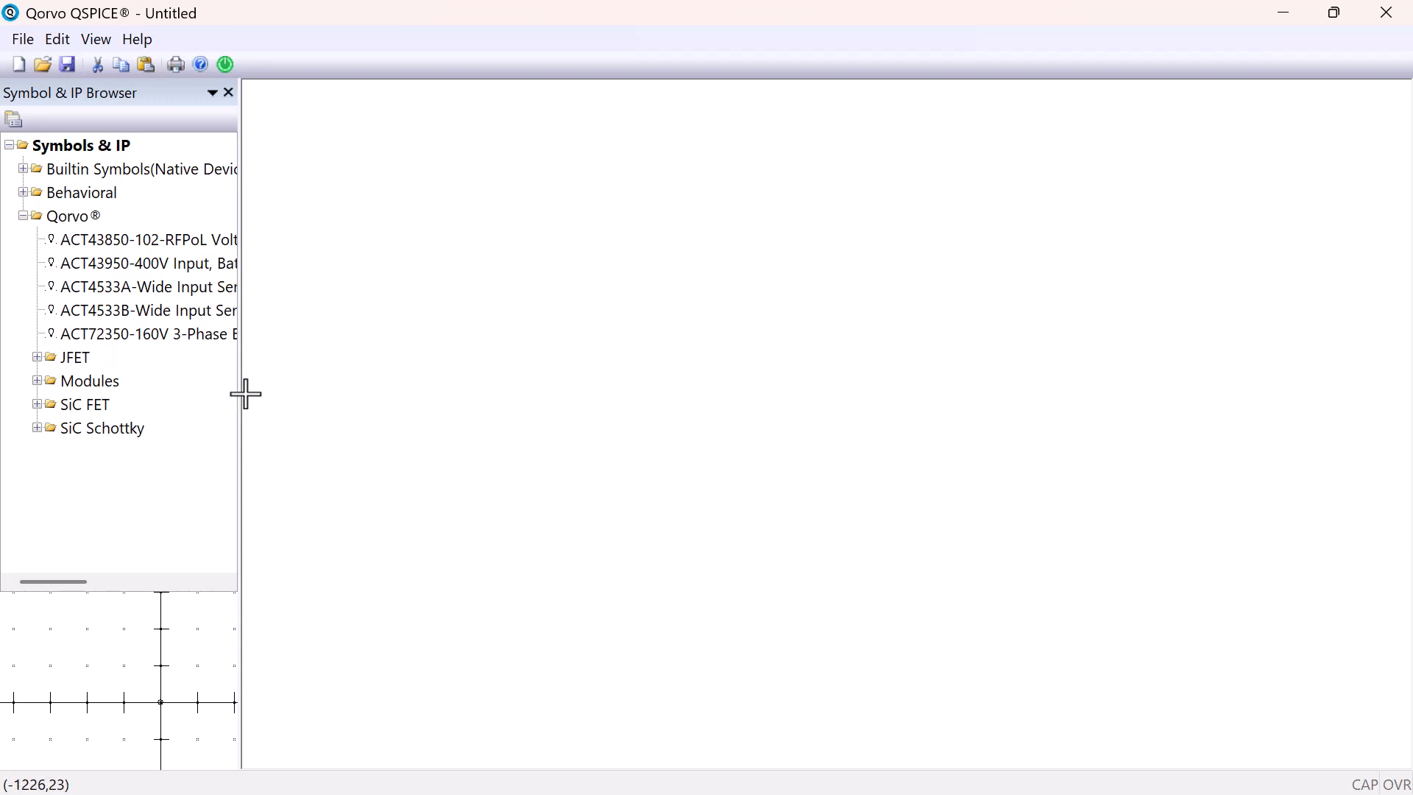
left_click(21, 168)
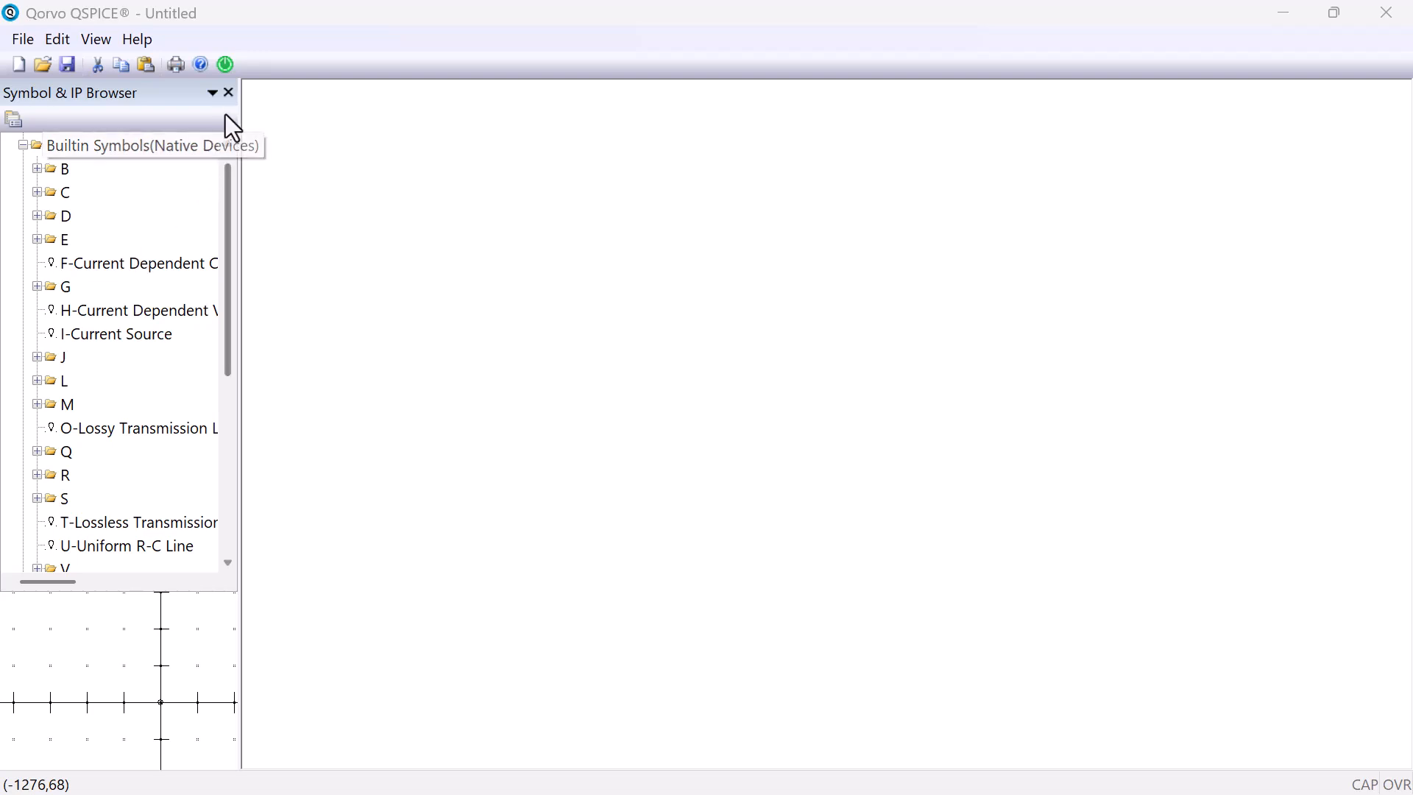
Close the Symbol & IP Browser and display it again
left_click(230, 93)
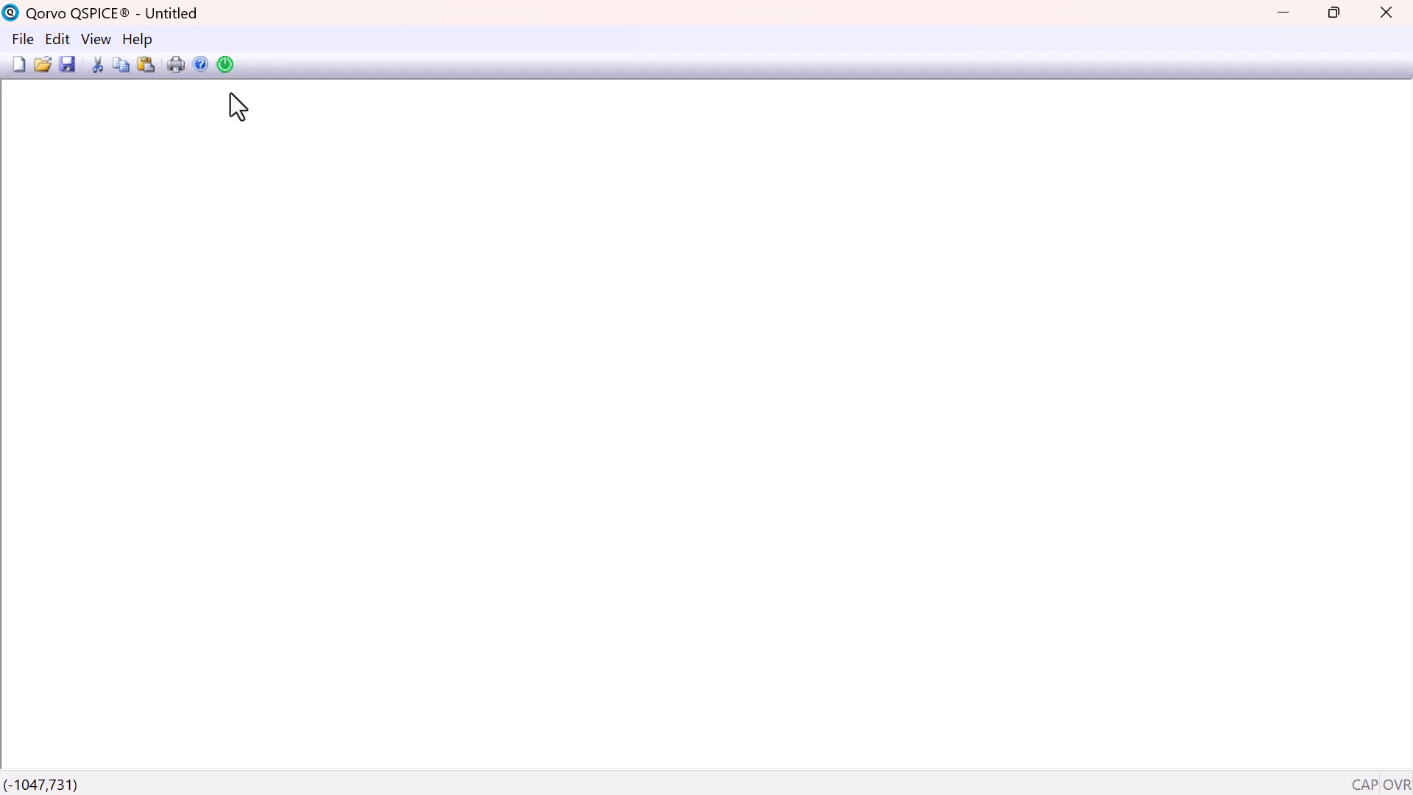
left_click(104, 41)
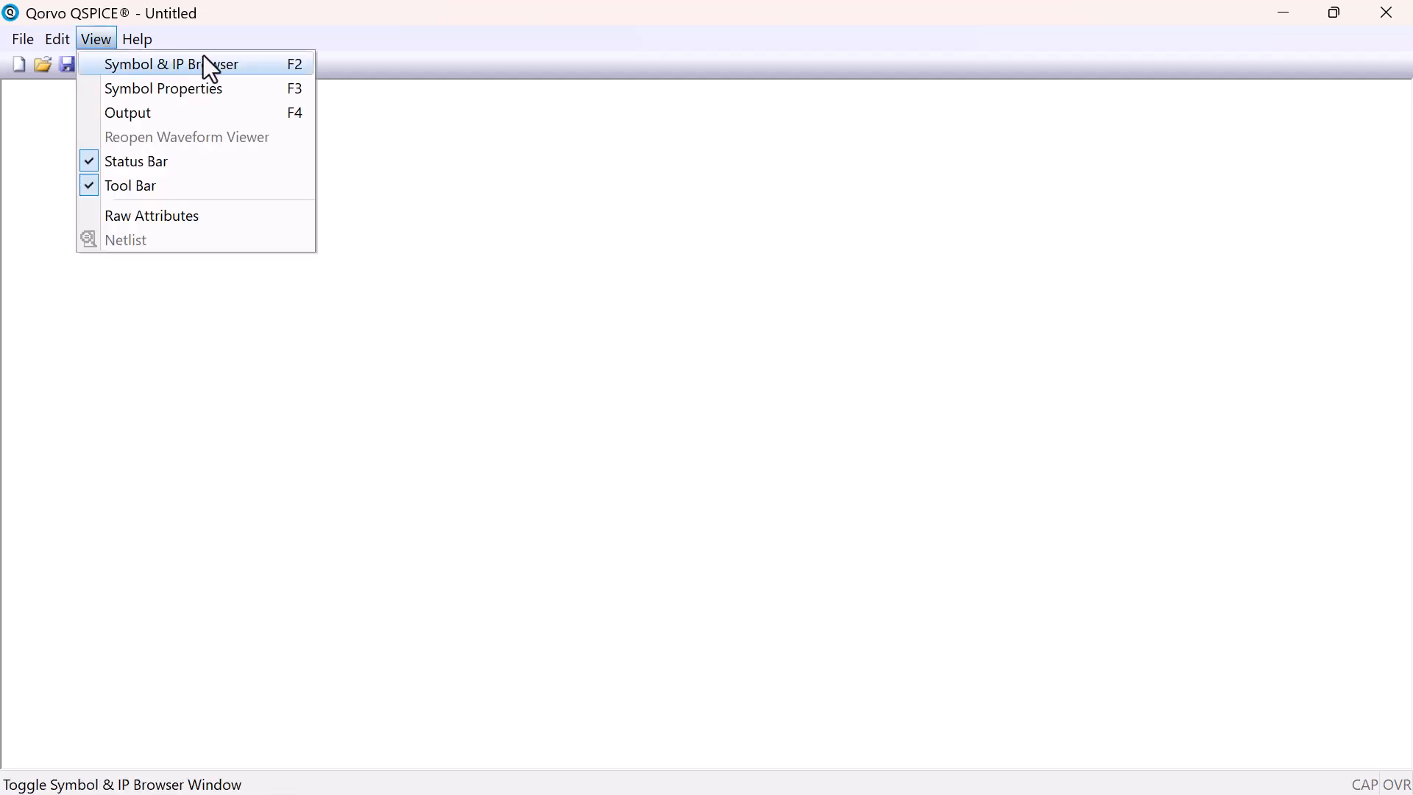
left_click(223, 65)
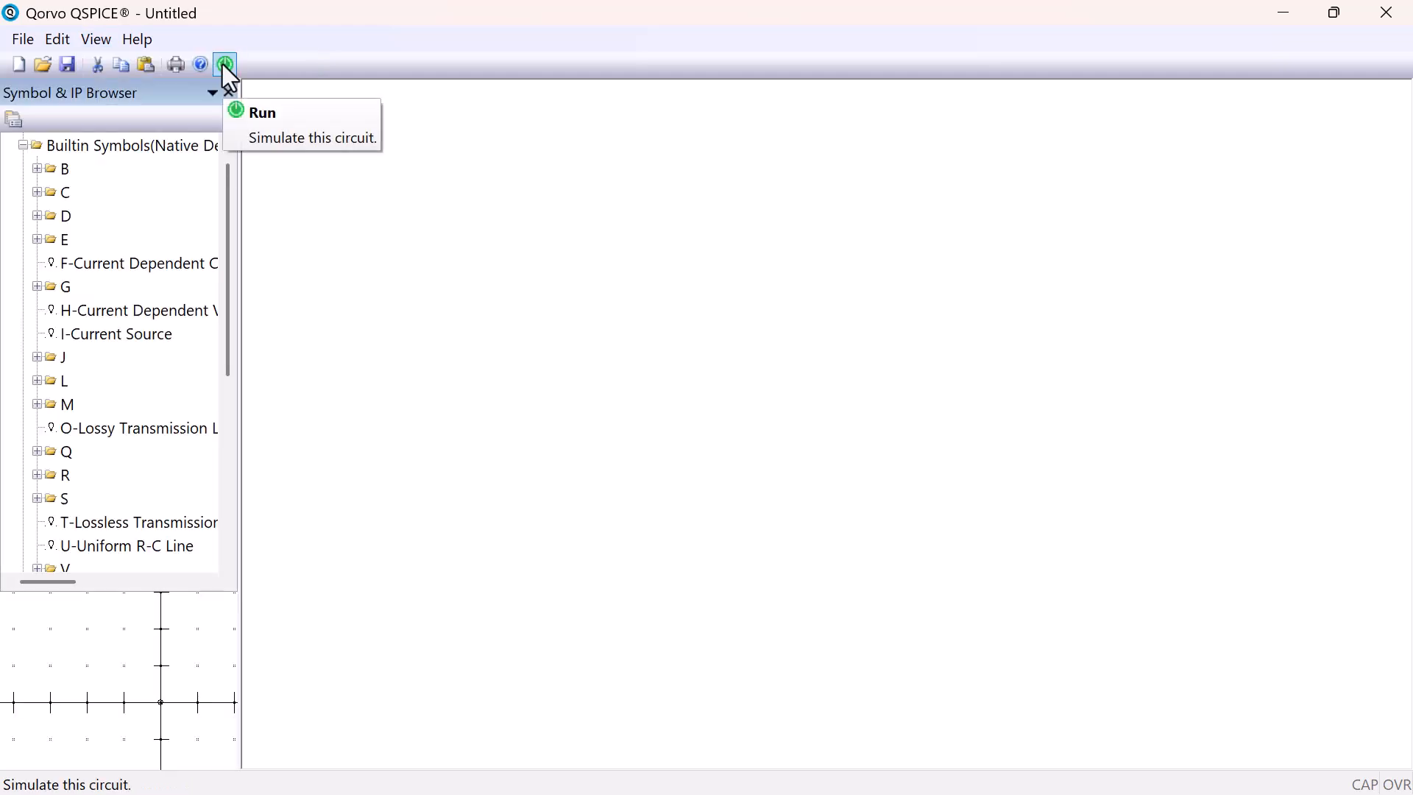
Place the first Capacitor symbol from the C group on the schematic and set its value to 25n
left_click(35, 191)
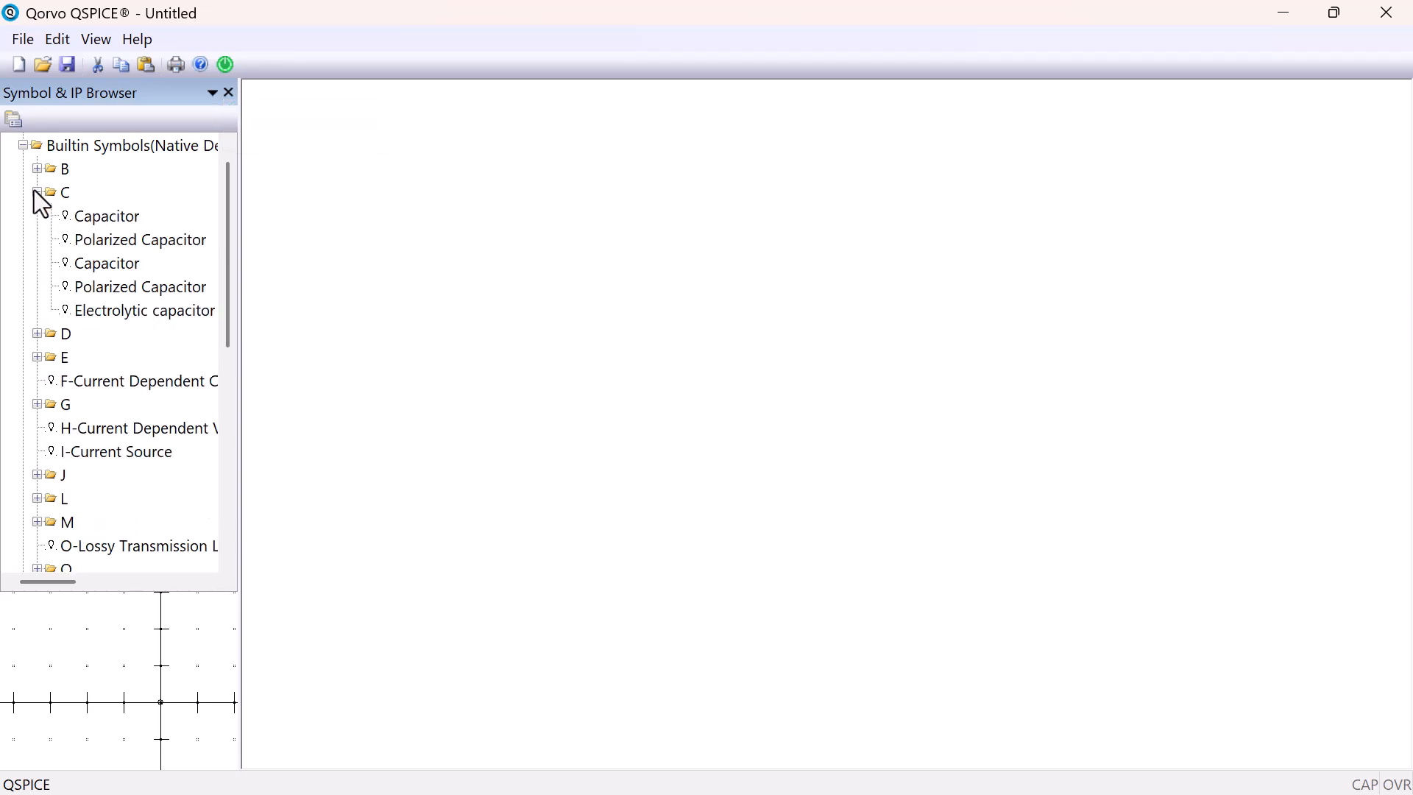
left_click_drag(93, 215, 1054, 424)
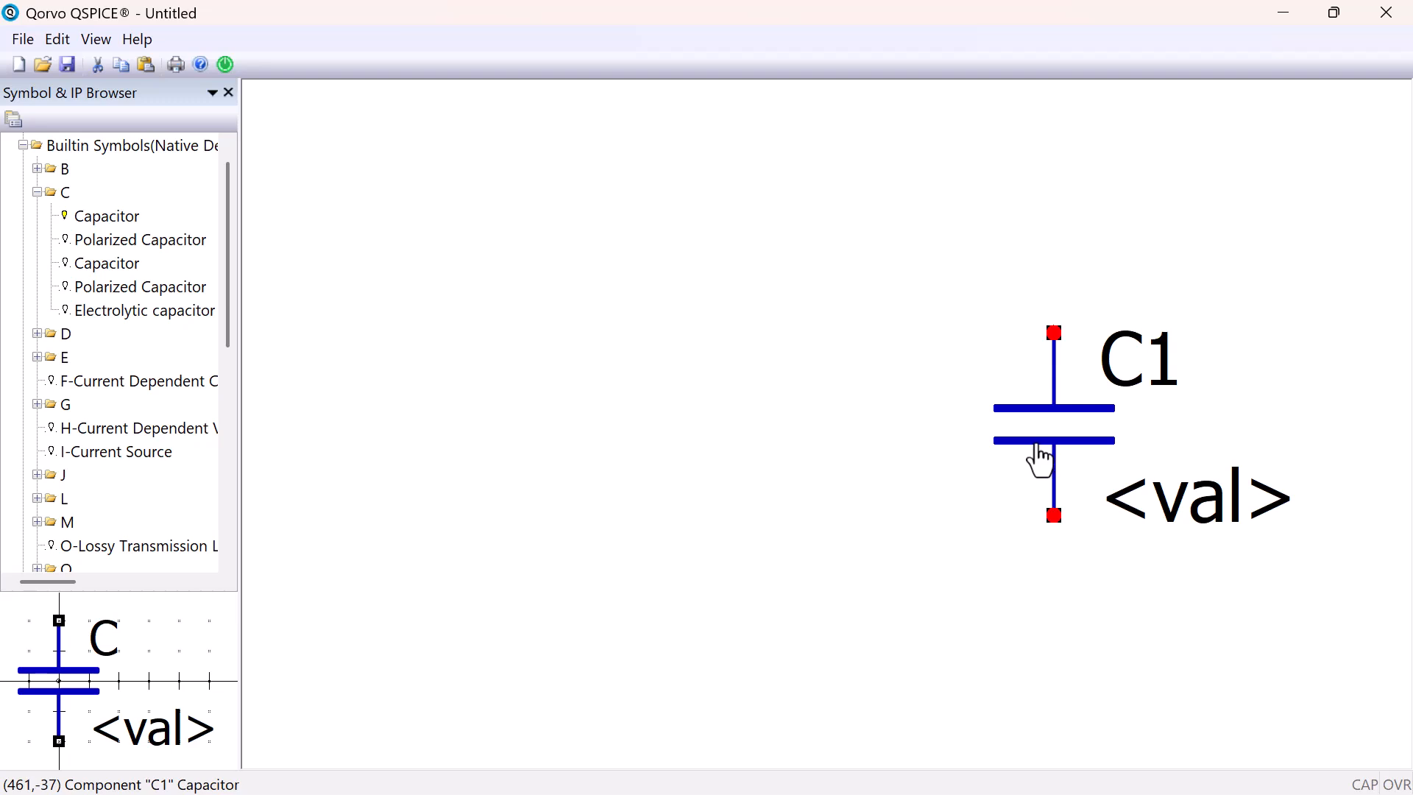
left_click(1243, 504)
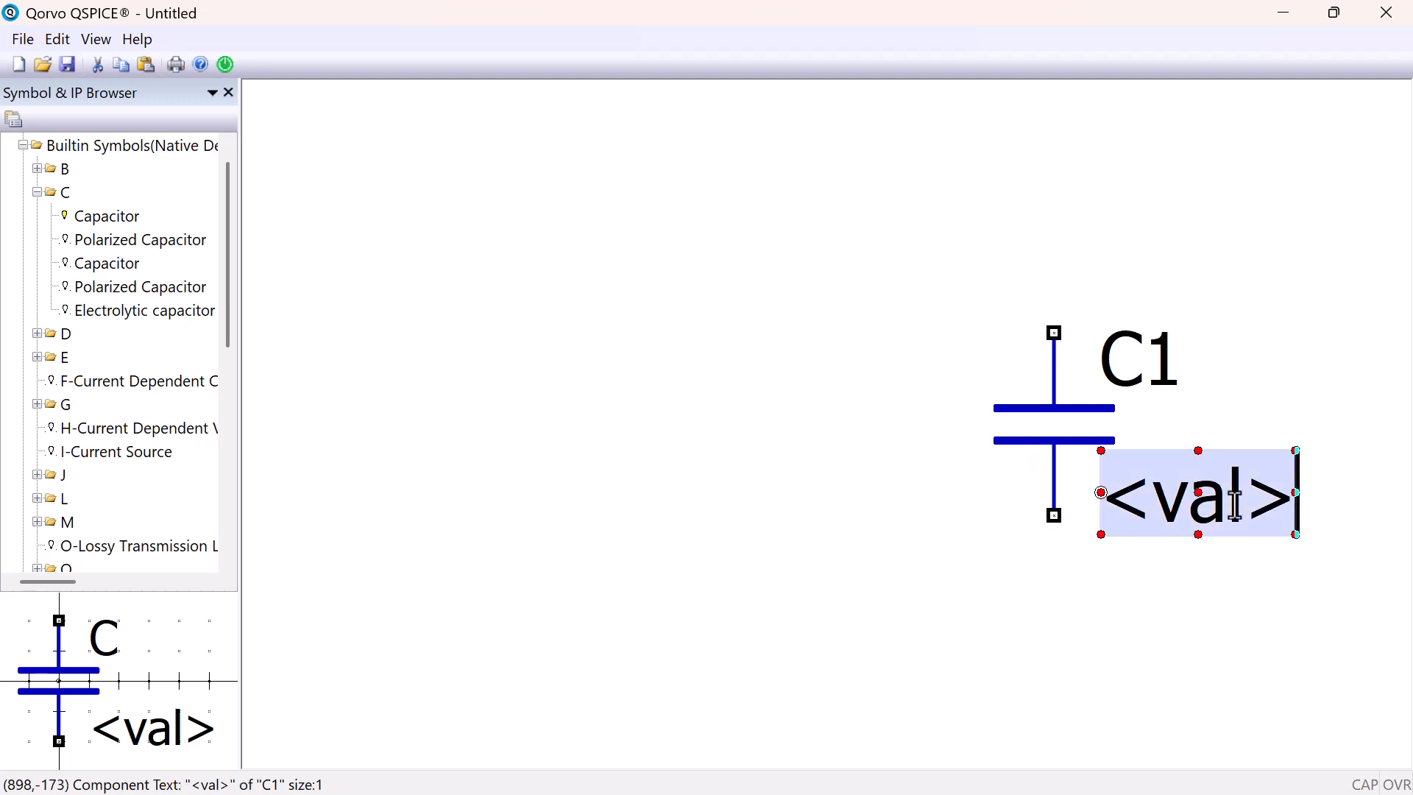
type("25")
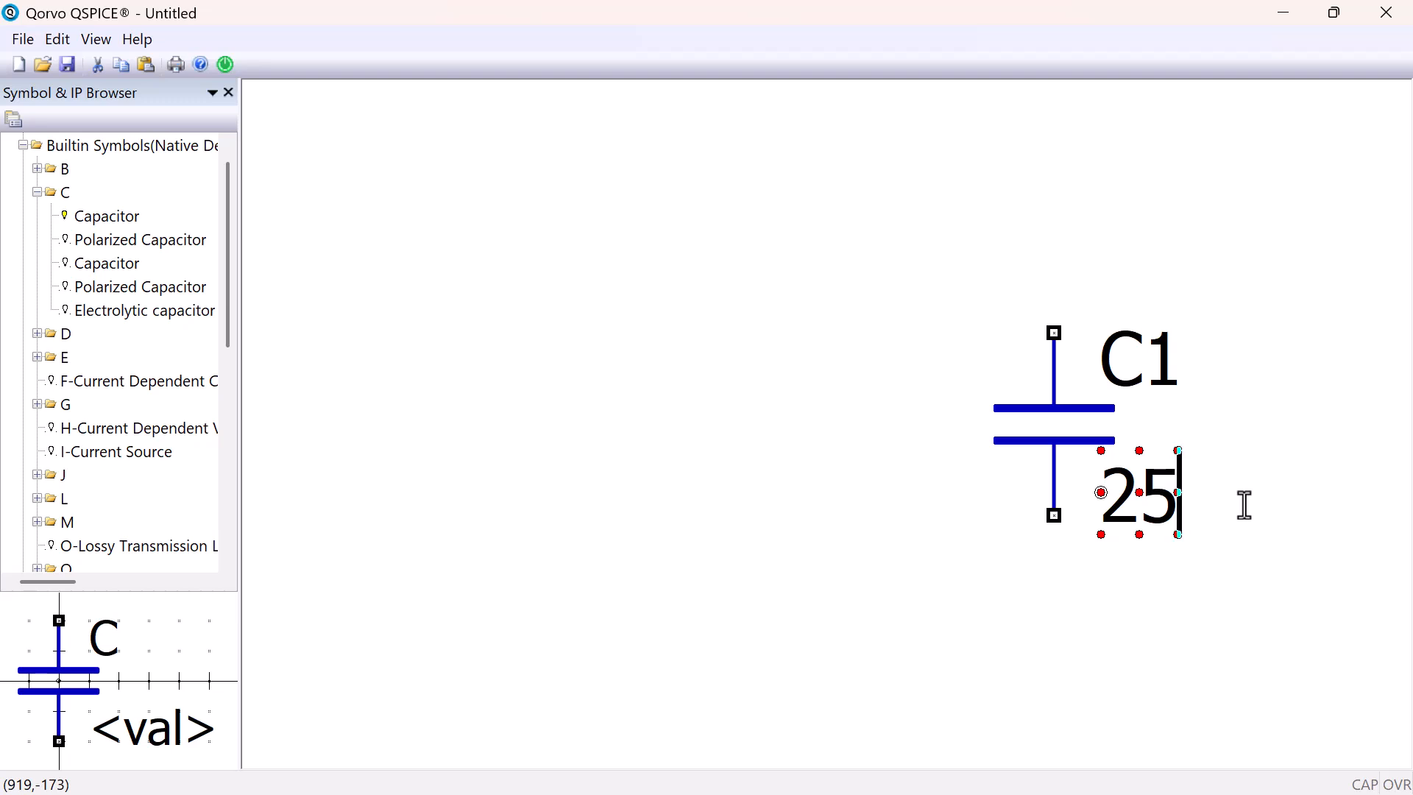
type("n")
key("Return")
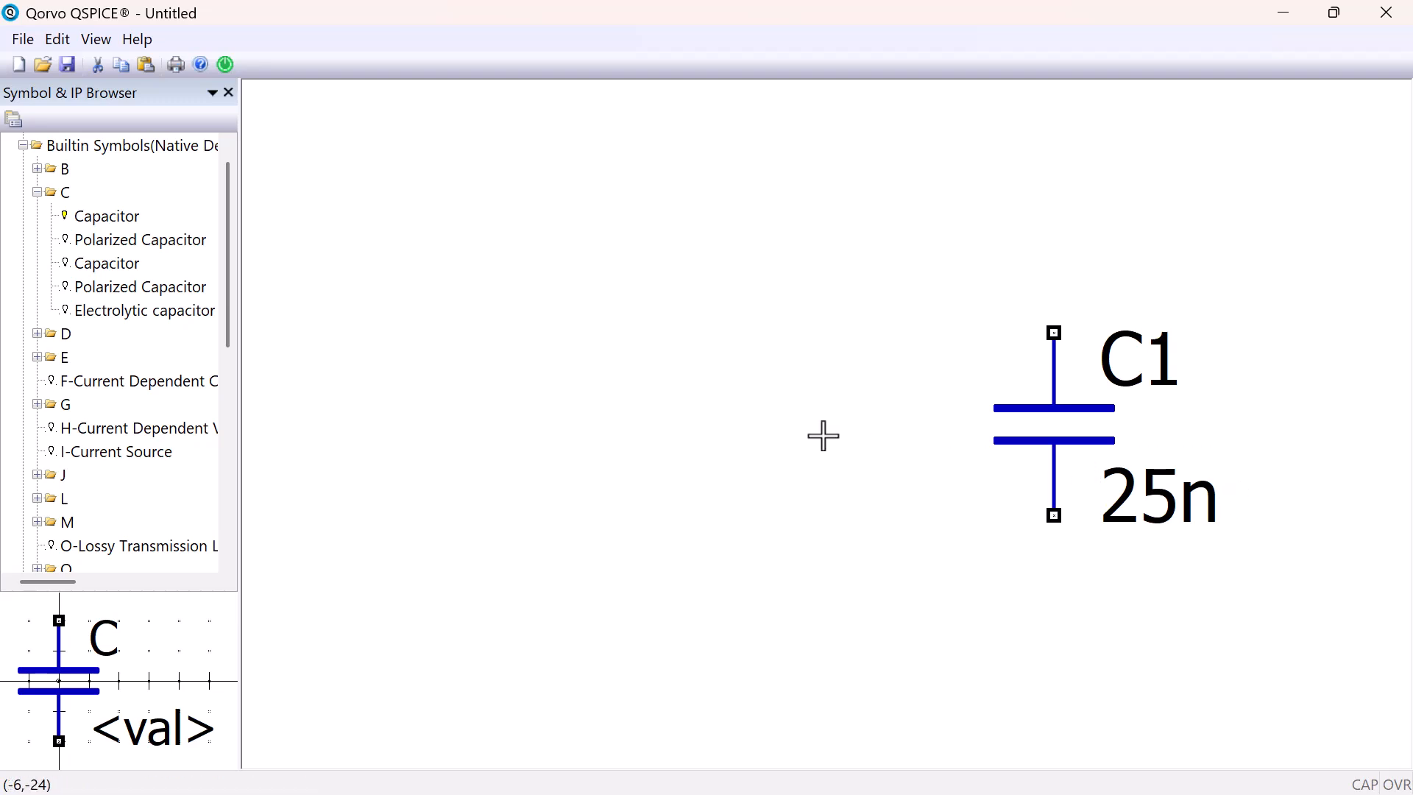
Place a Resistor(USA Style Symbol) above and left of the capacitor and rotate it 90°
left_click(37, 193)
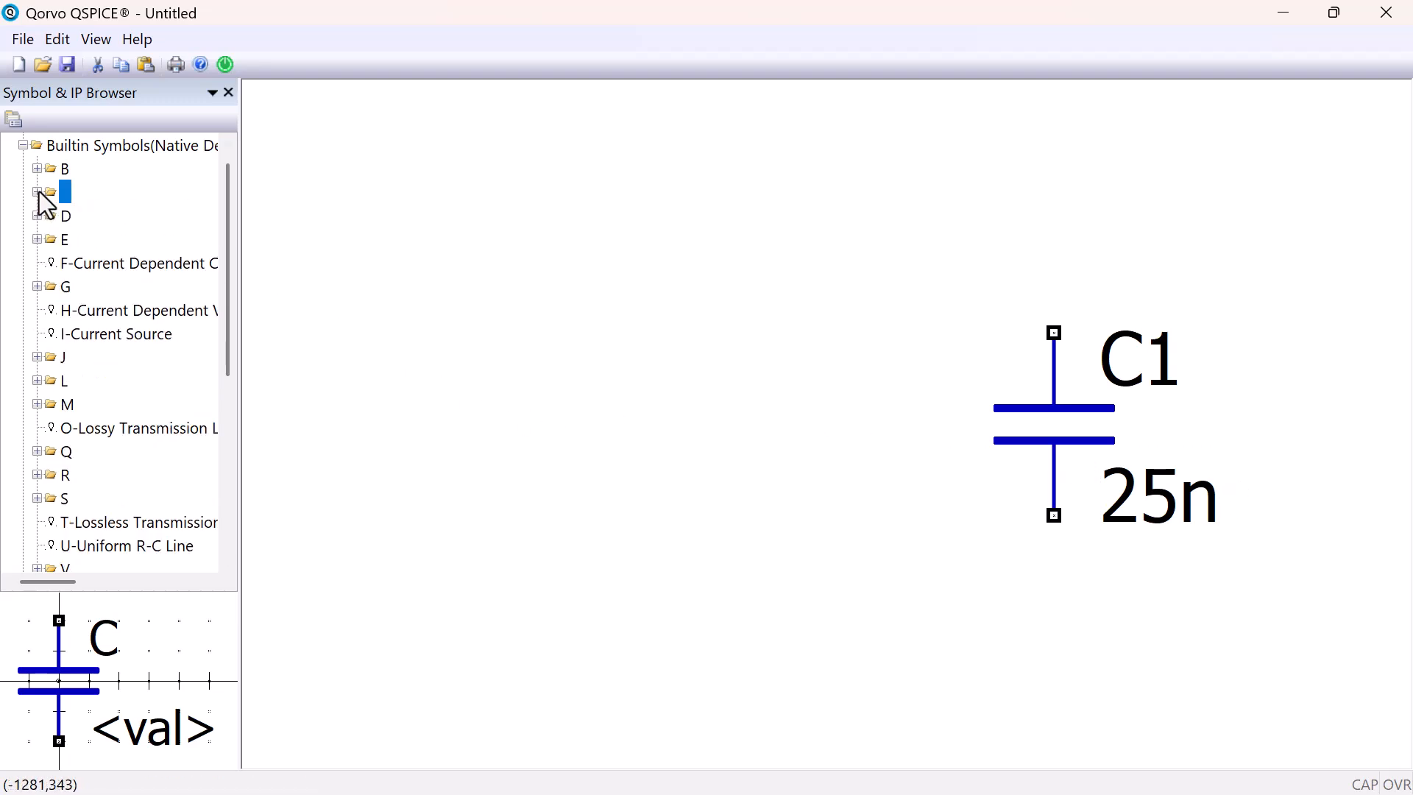
left_click_drag(232, 204, 199, 302)
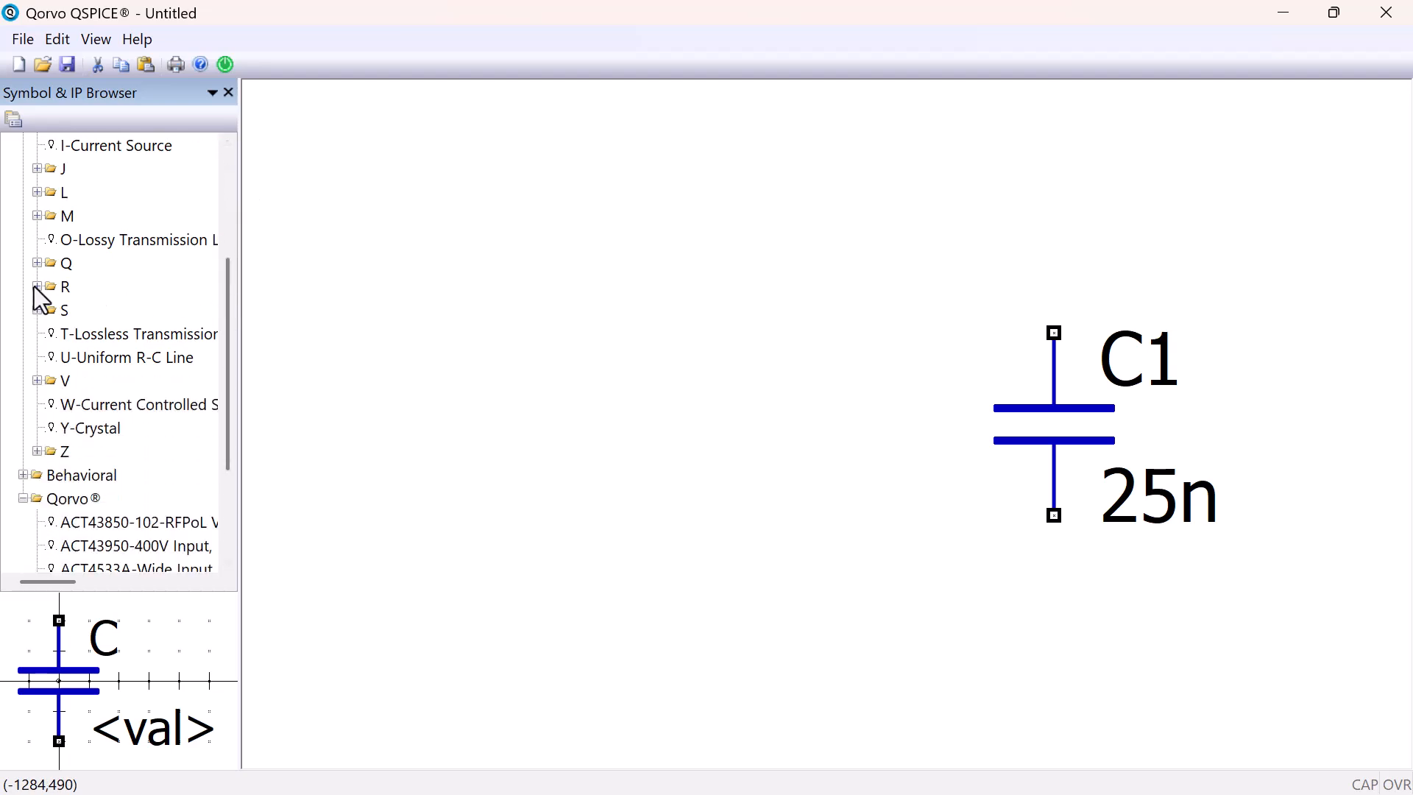
left_click(35, 286)
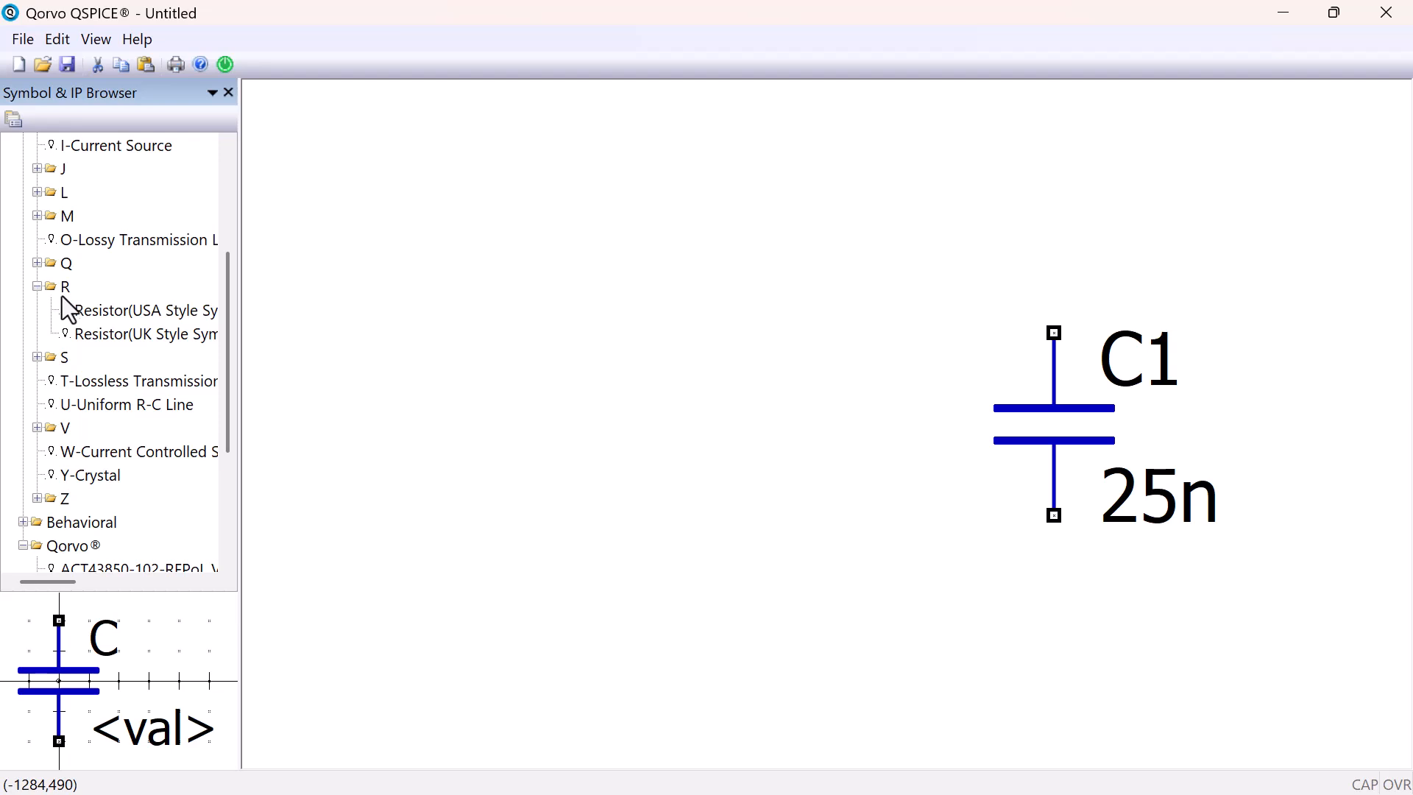
left_click_drag(96, 310, 644, 242)
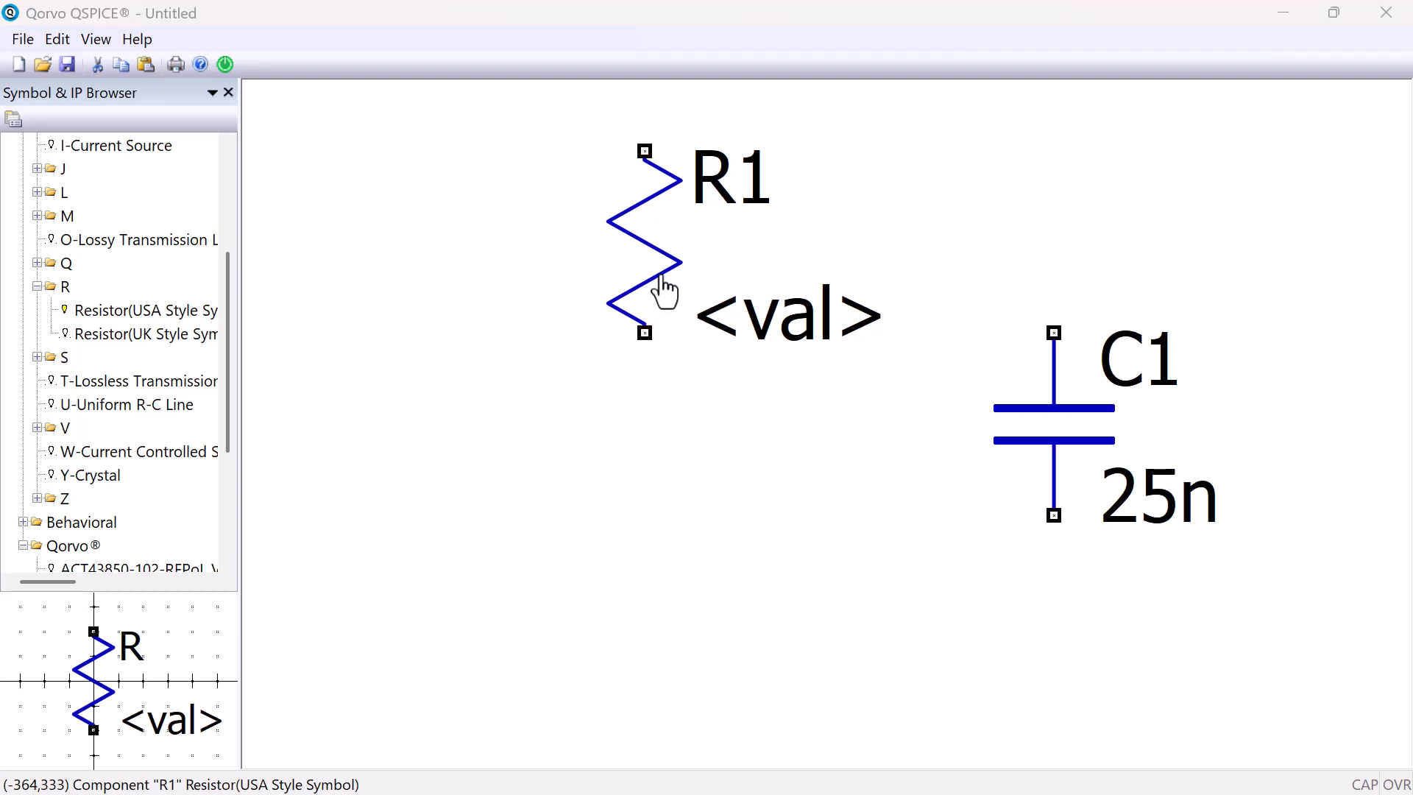
right_click(665, 292)
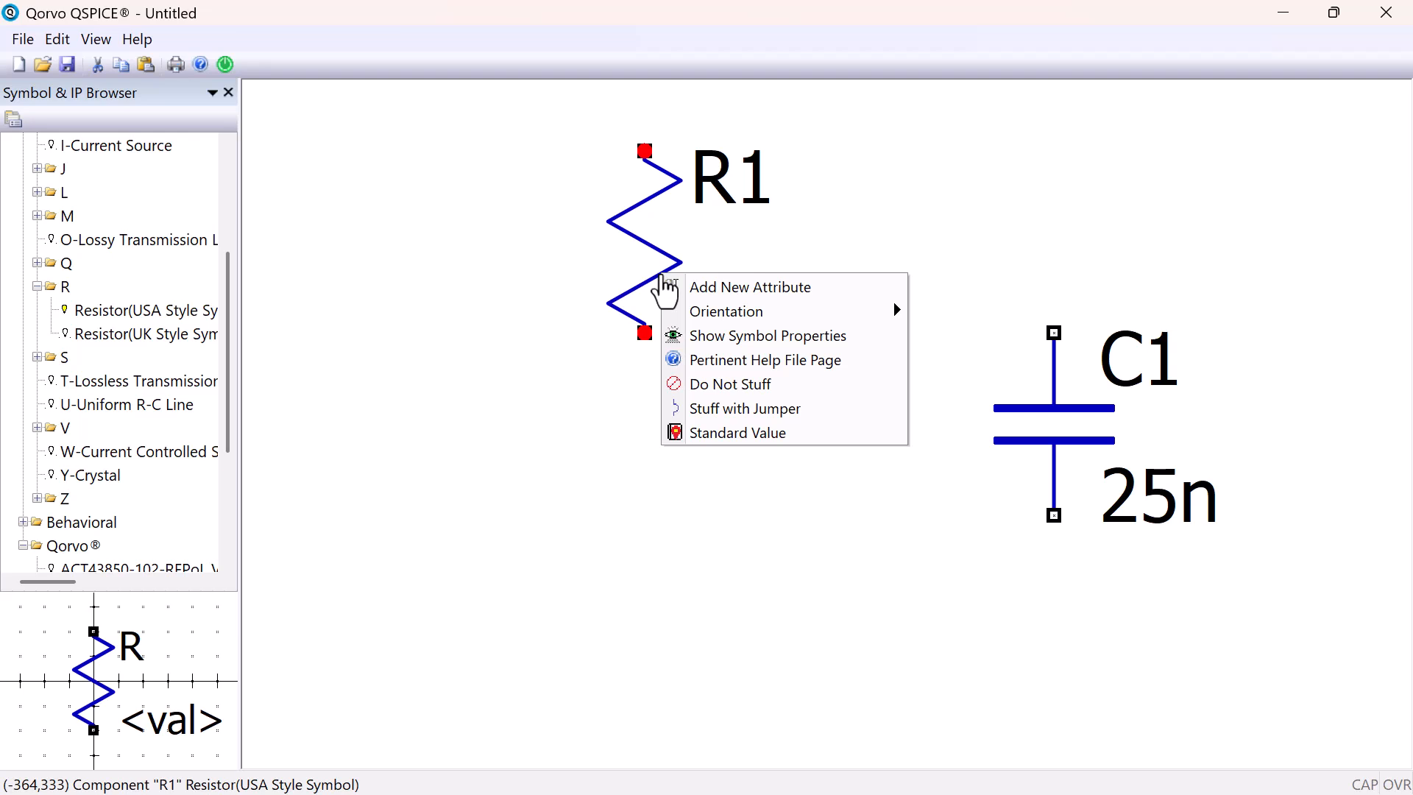
mouse_move(699, 315)
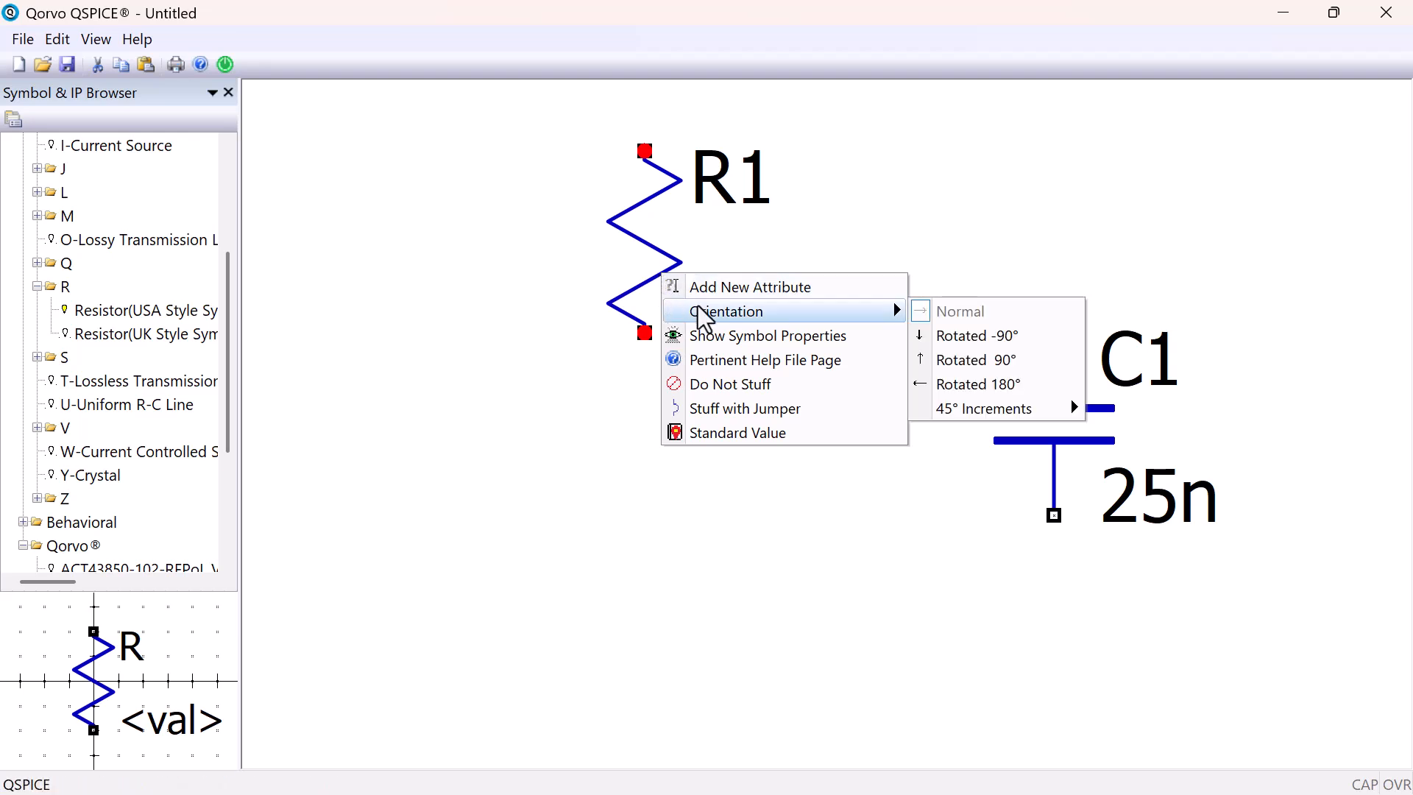
left_click(950, 372)
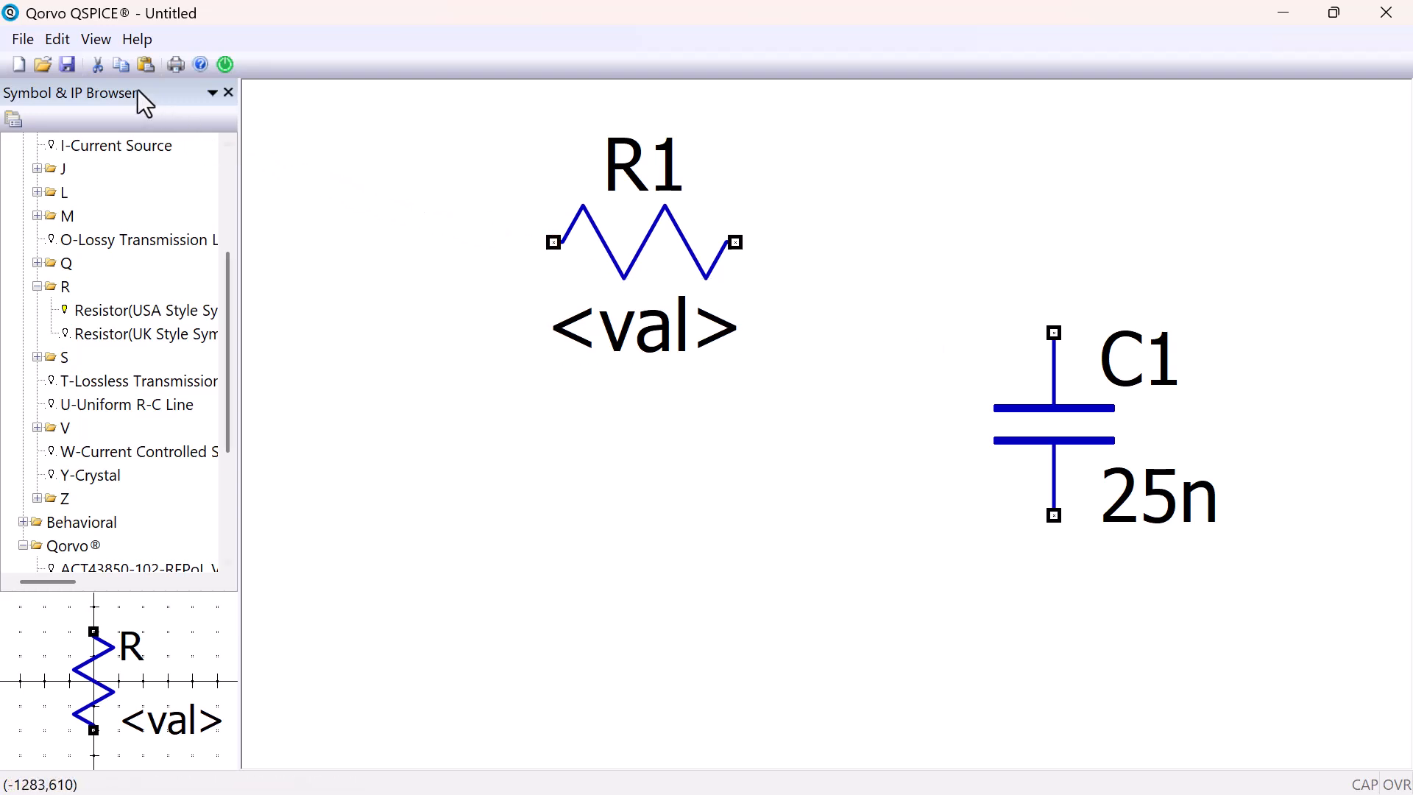
Show the Symbol Properties and set resistor R1's 1st attribute to 20
left_click(96, 39)
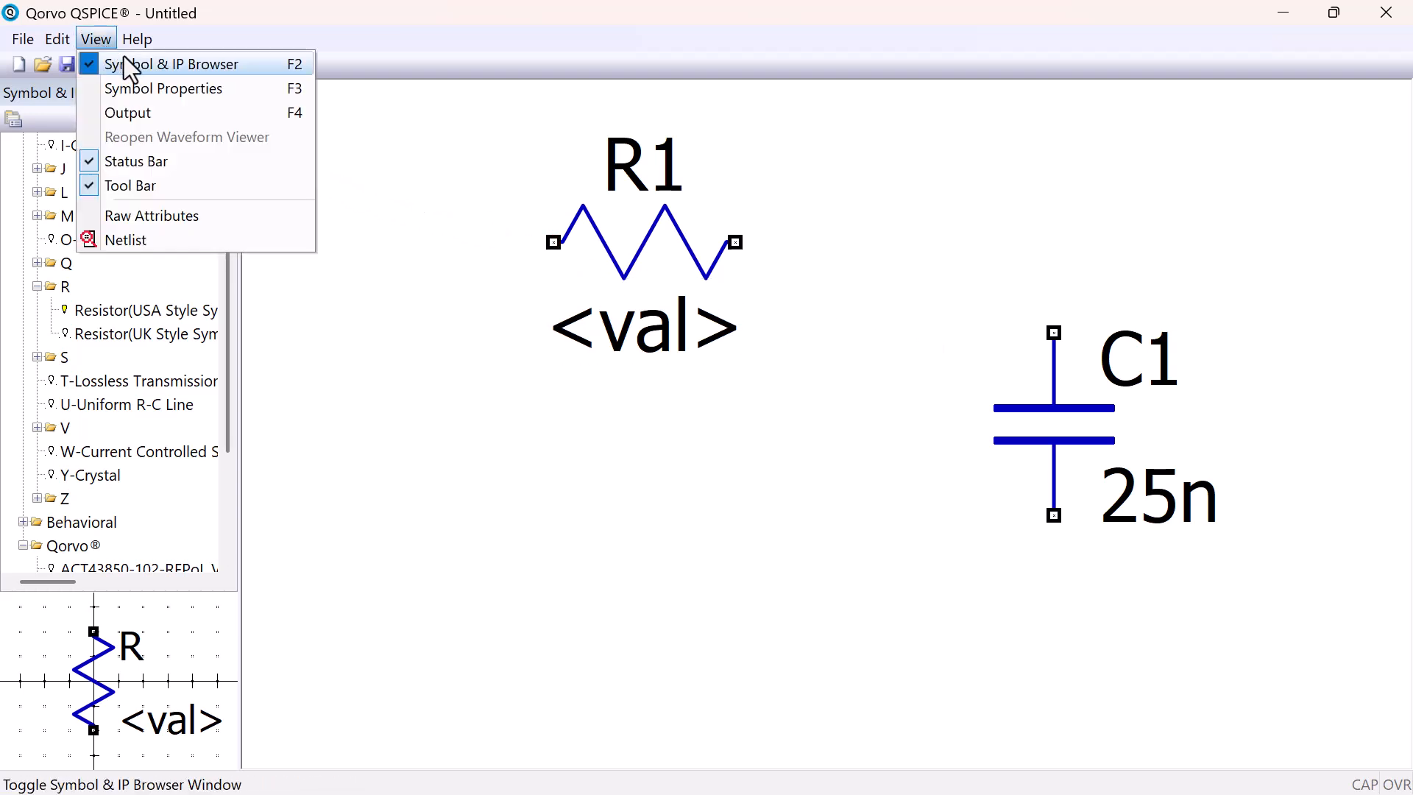
left_click(243, 86)
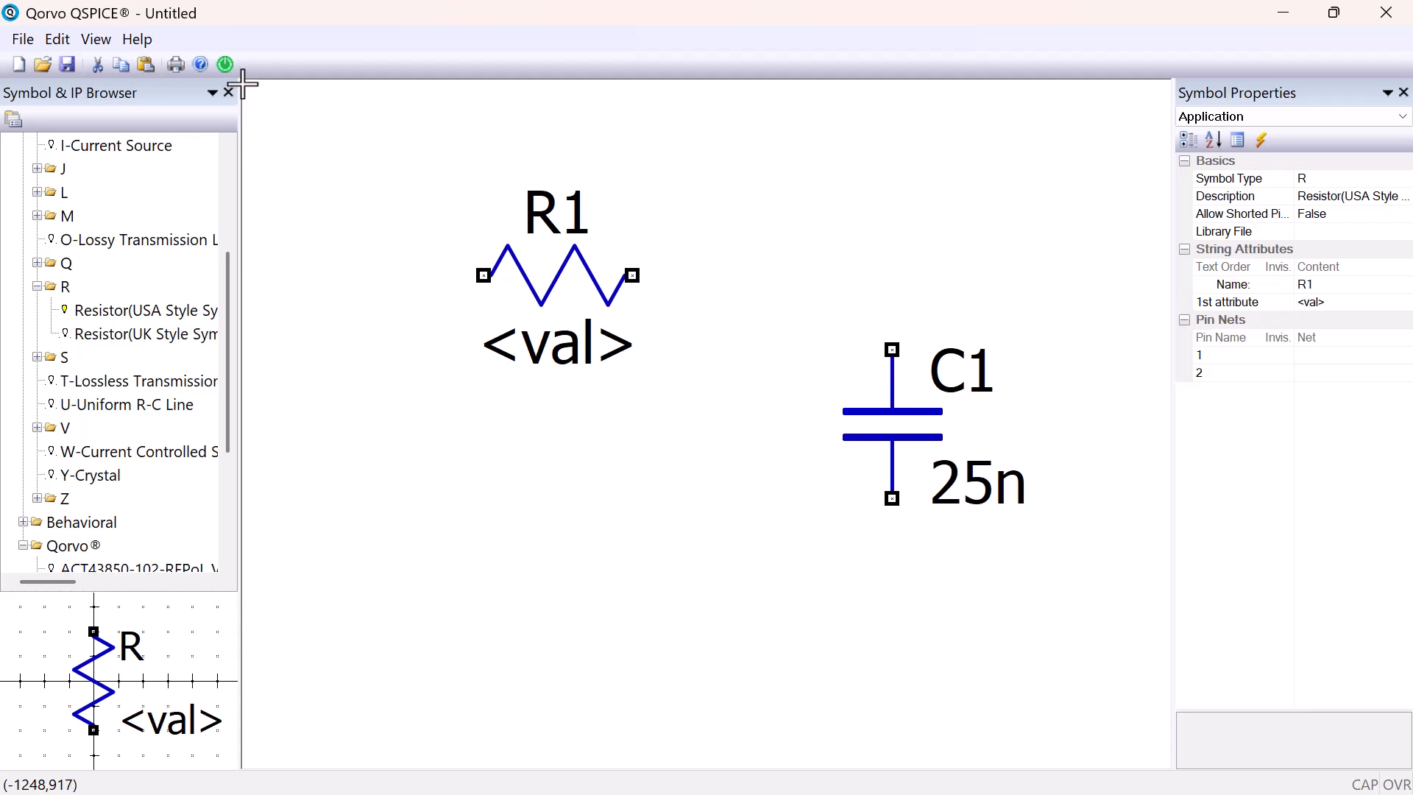
left_click(1316, 303)
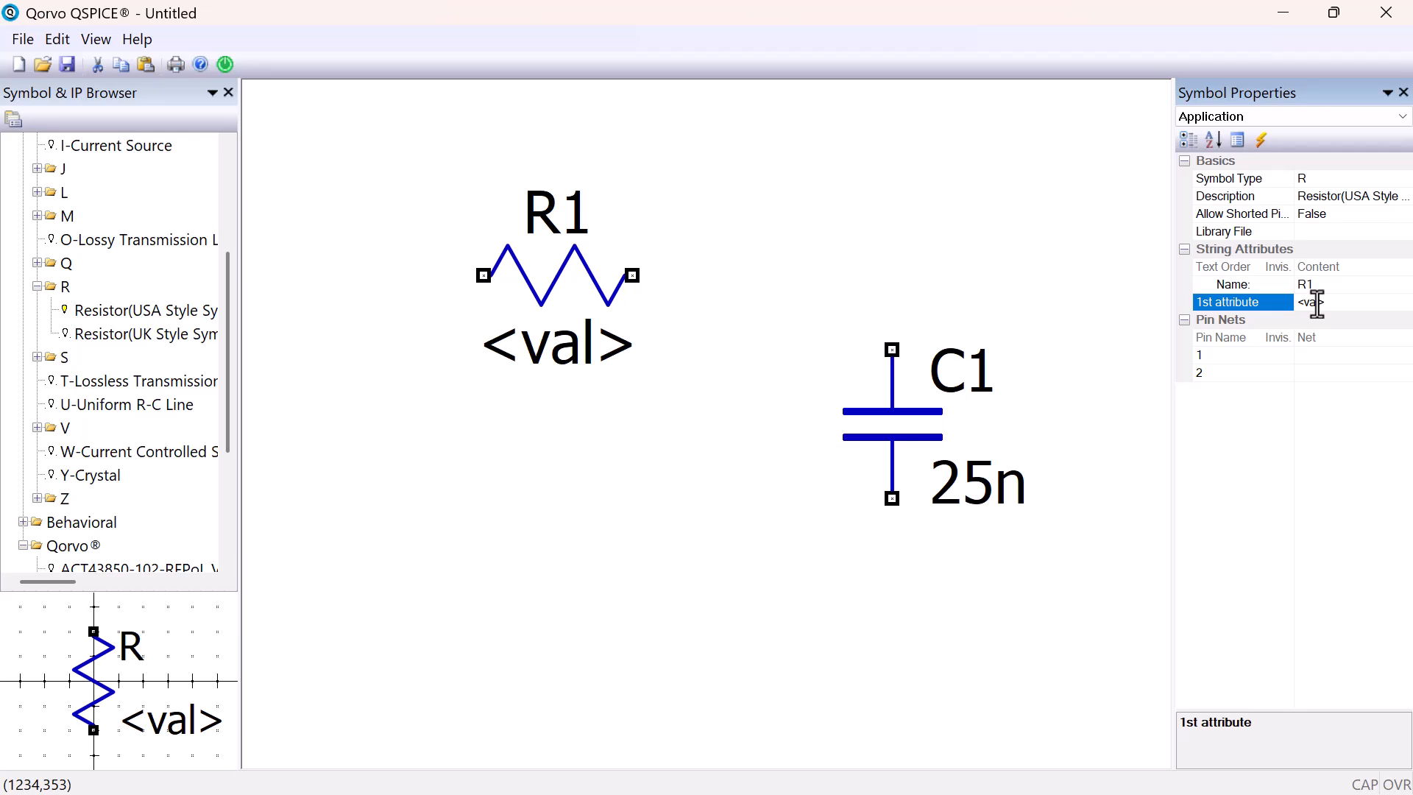
left_click(1317, 302)
type("20")
key("Return")
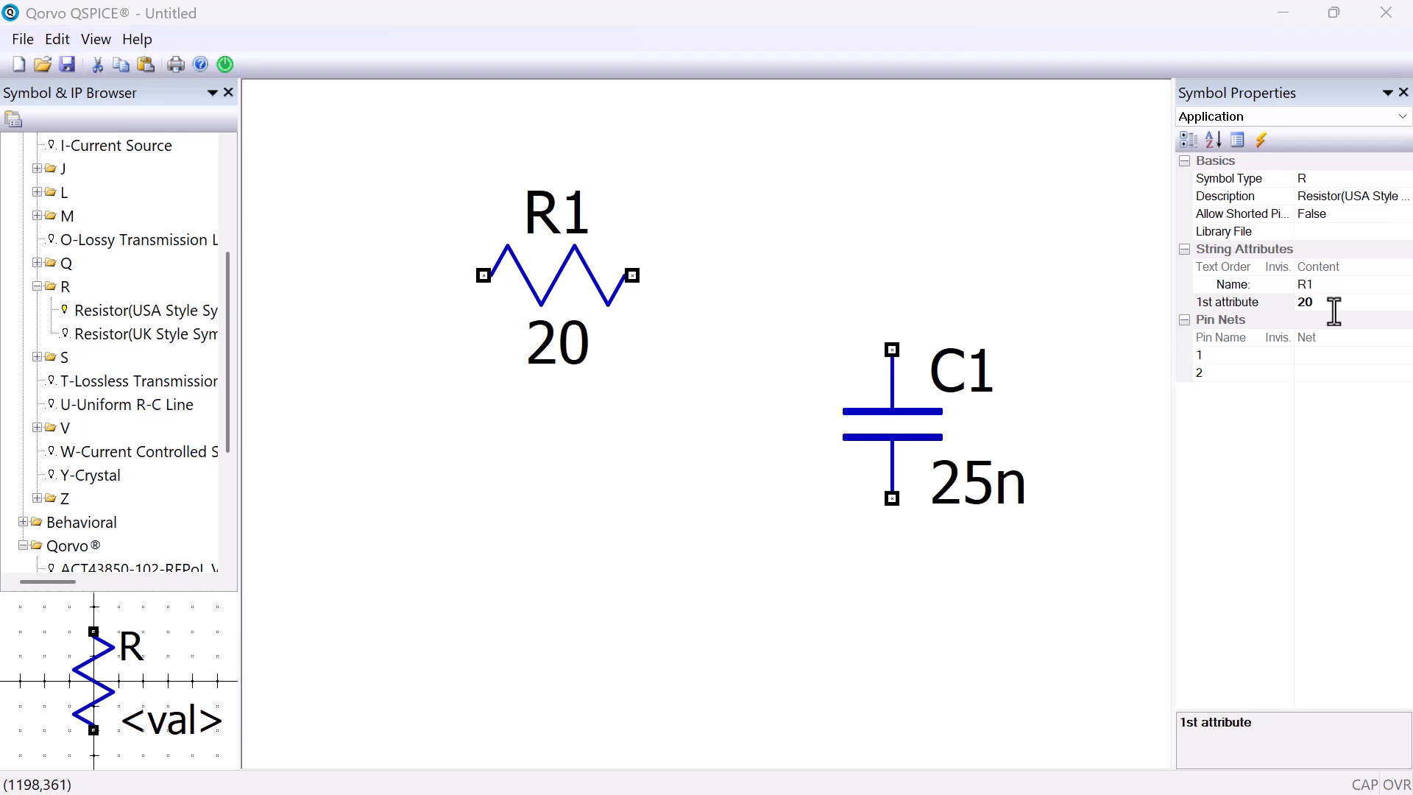
Float the Symbol Properties window beside the symbol browser and dock it back in place
left_click_drag(1326, 87, 403, 112)
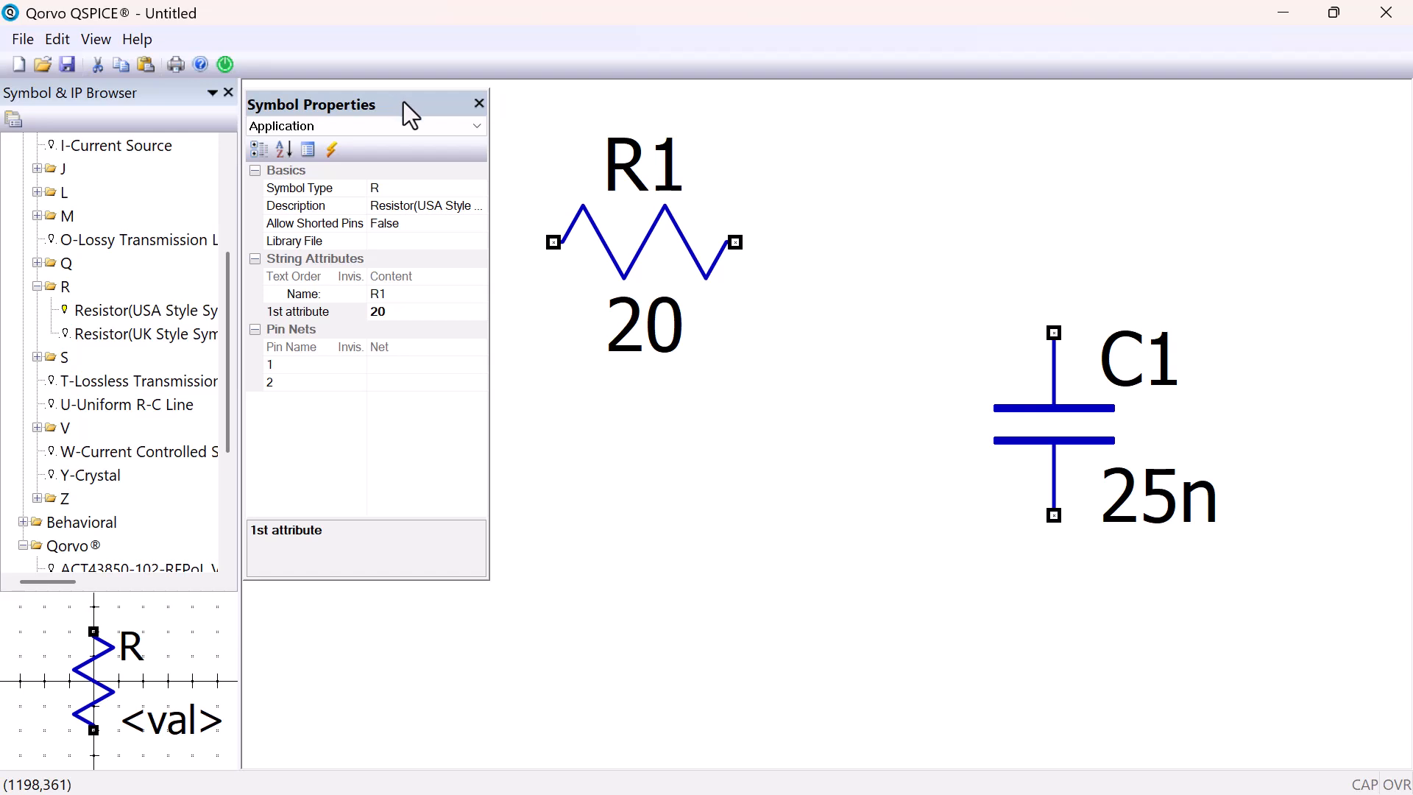
right_click(408, 103)
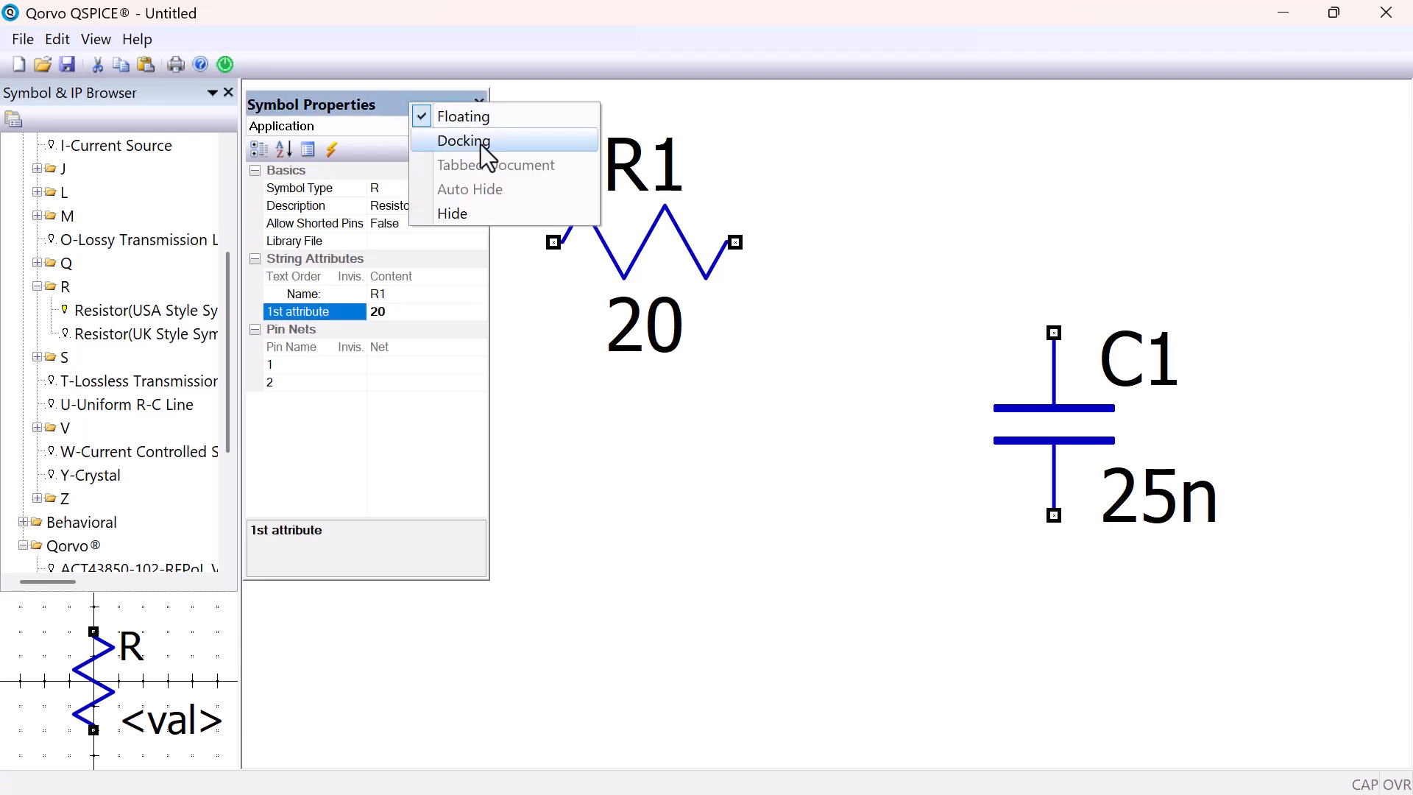
left_click(482, 139)
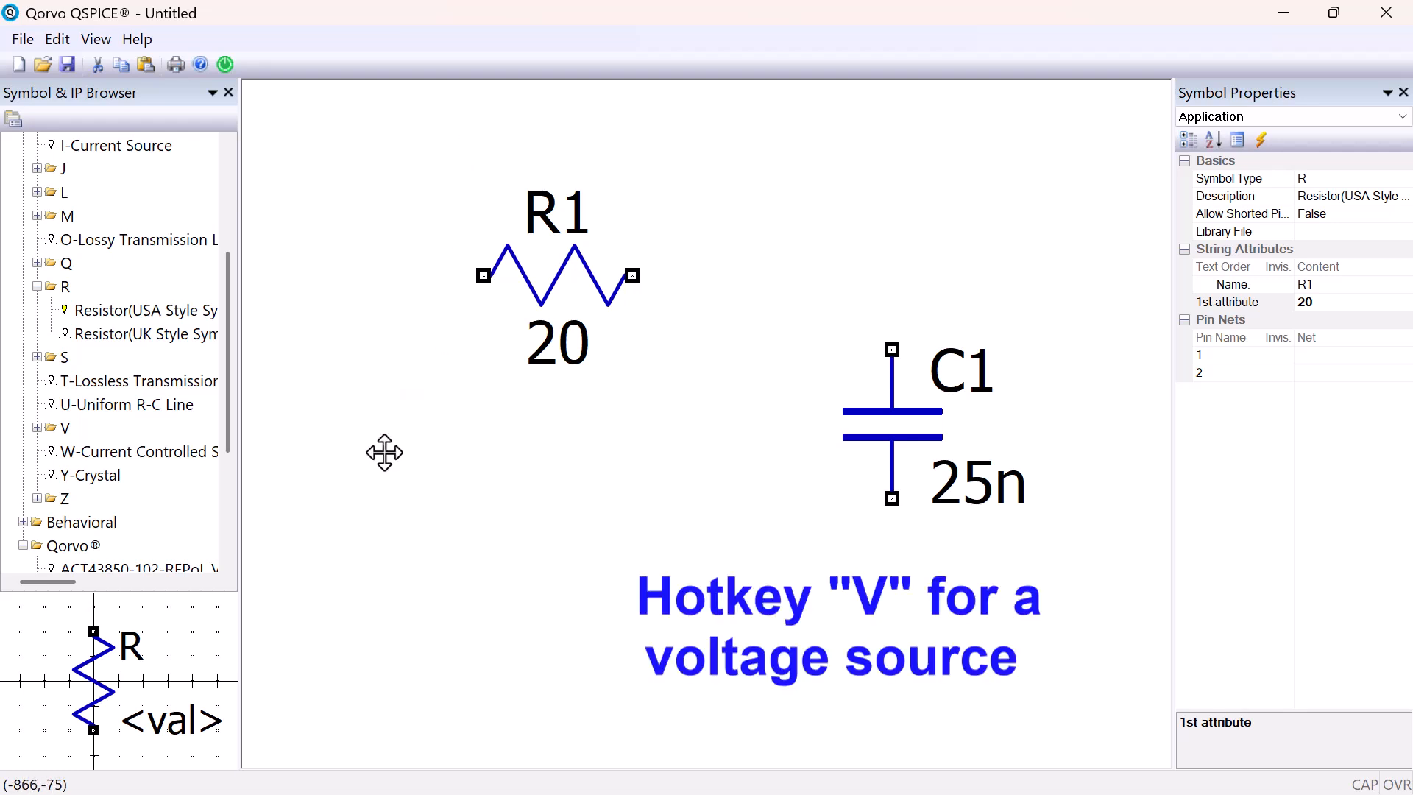
Place one voltage source below and left of resistor R1 and move it level with capacitor C1
key("v")
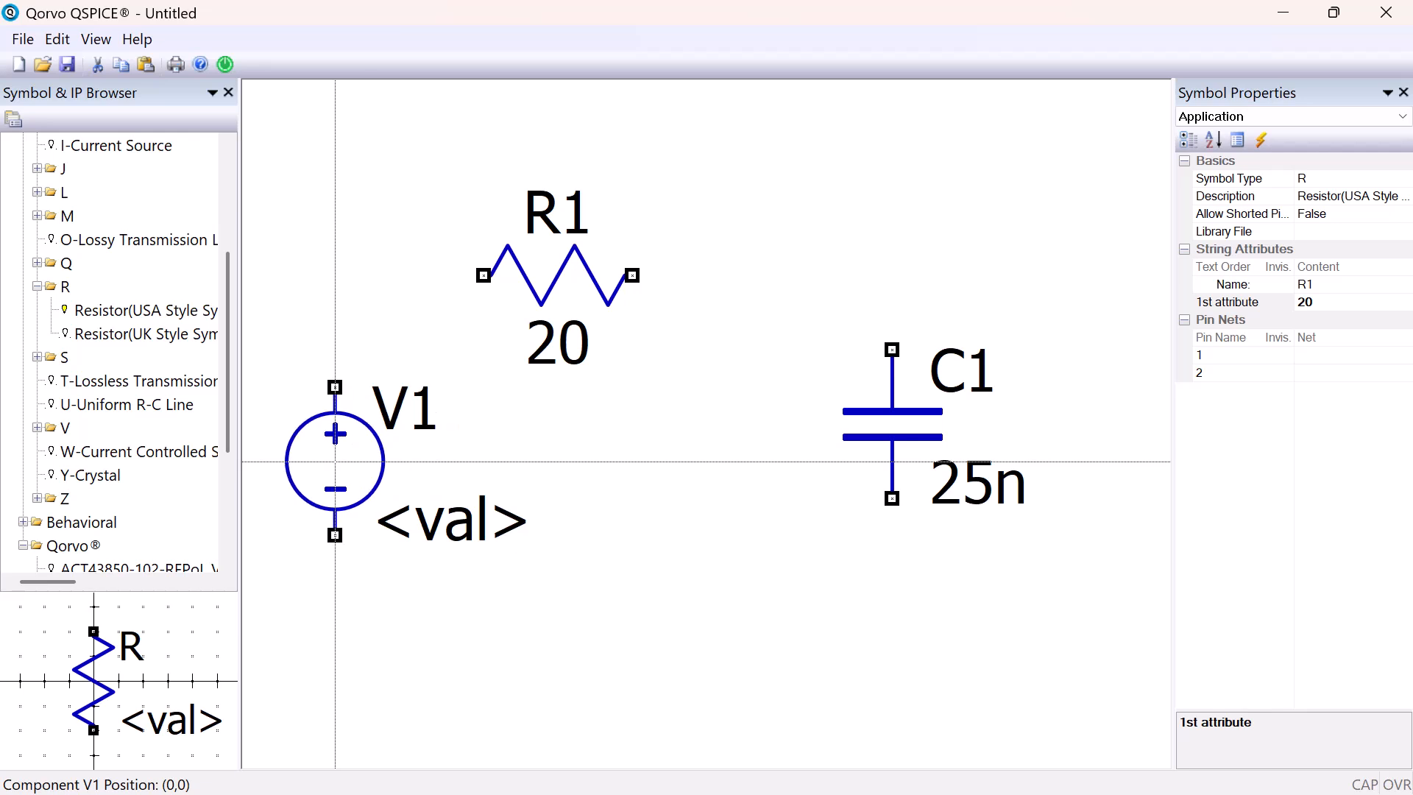
left_click(335, 462)
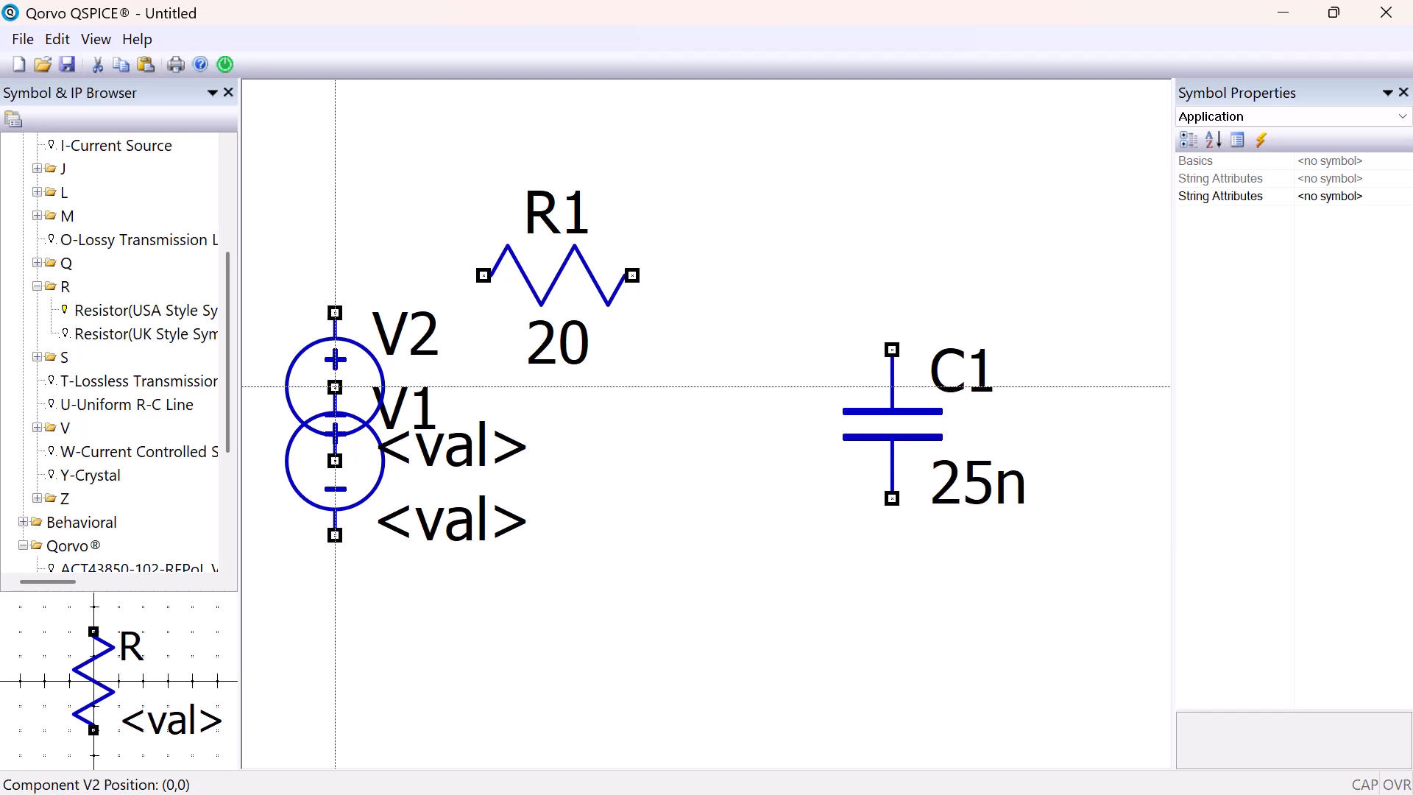
key("Escape")
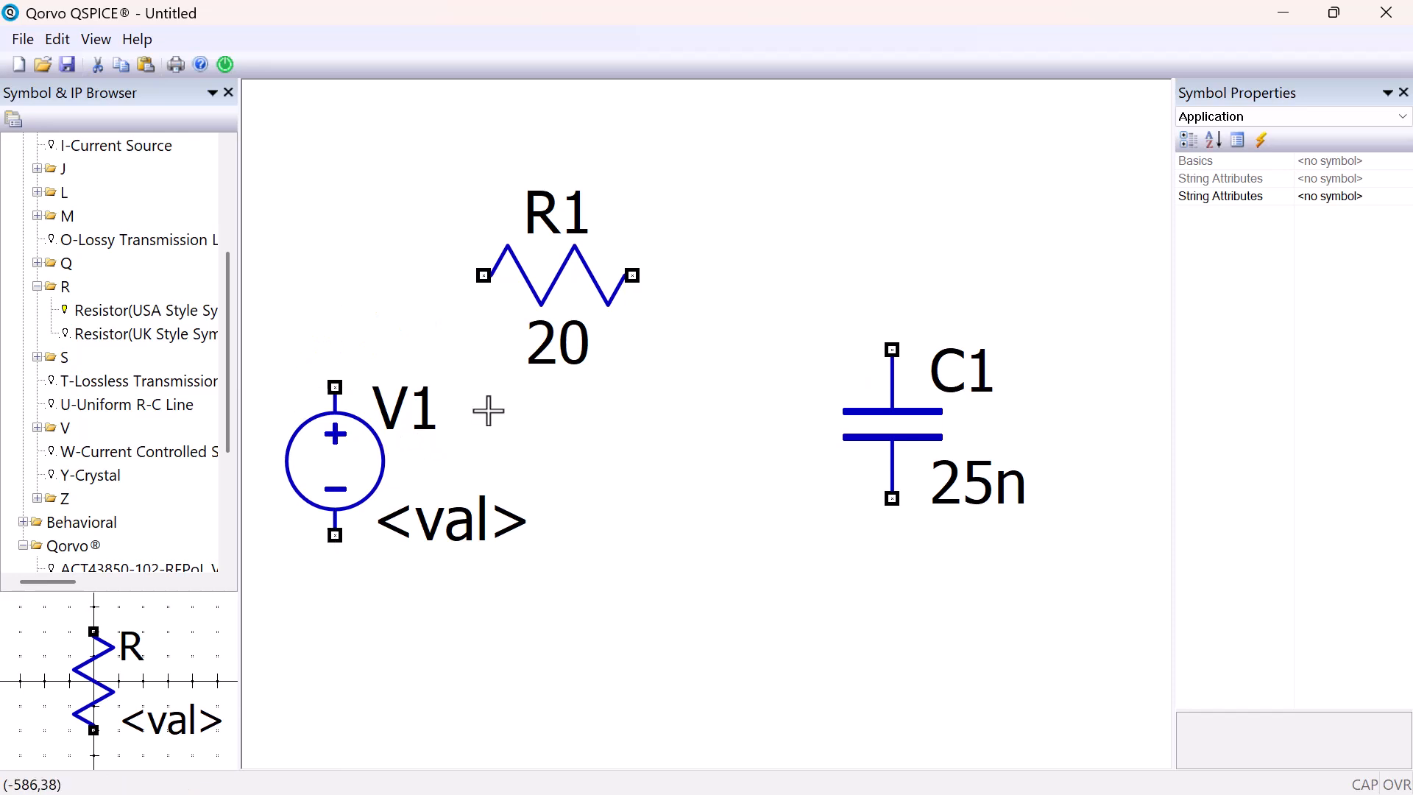
left_click_drag(488, 410, 678, 403)
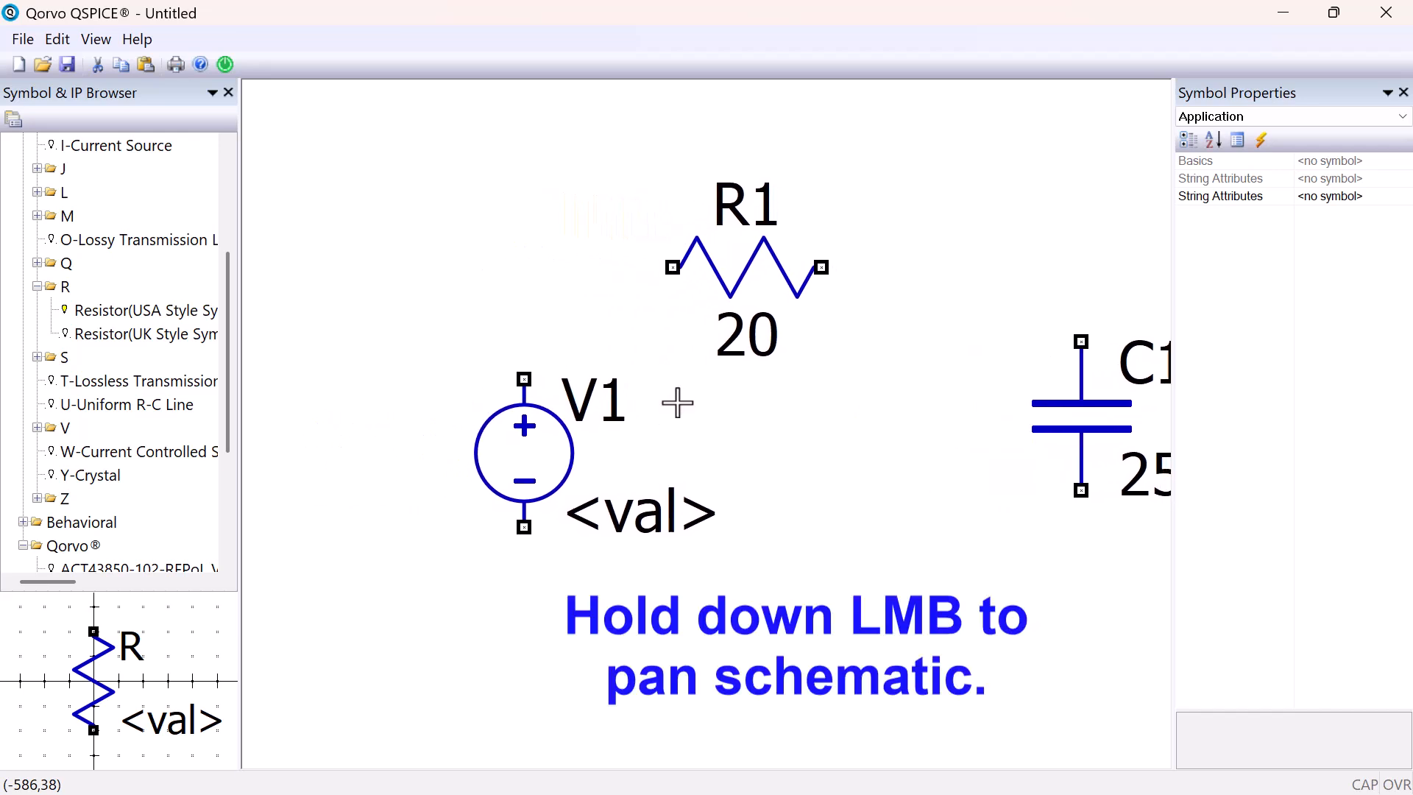
left_click(548, 460)
left_click_drag(543, 444, 450, 416)
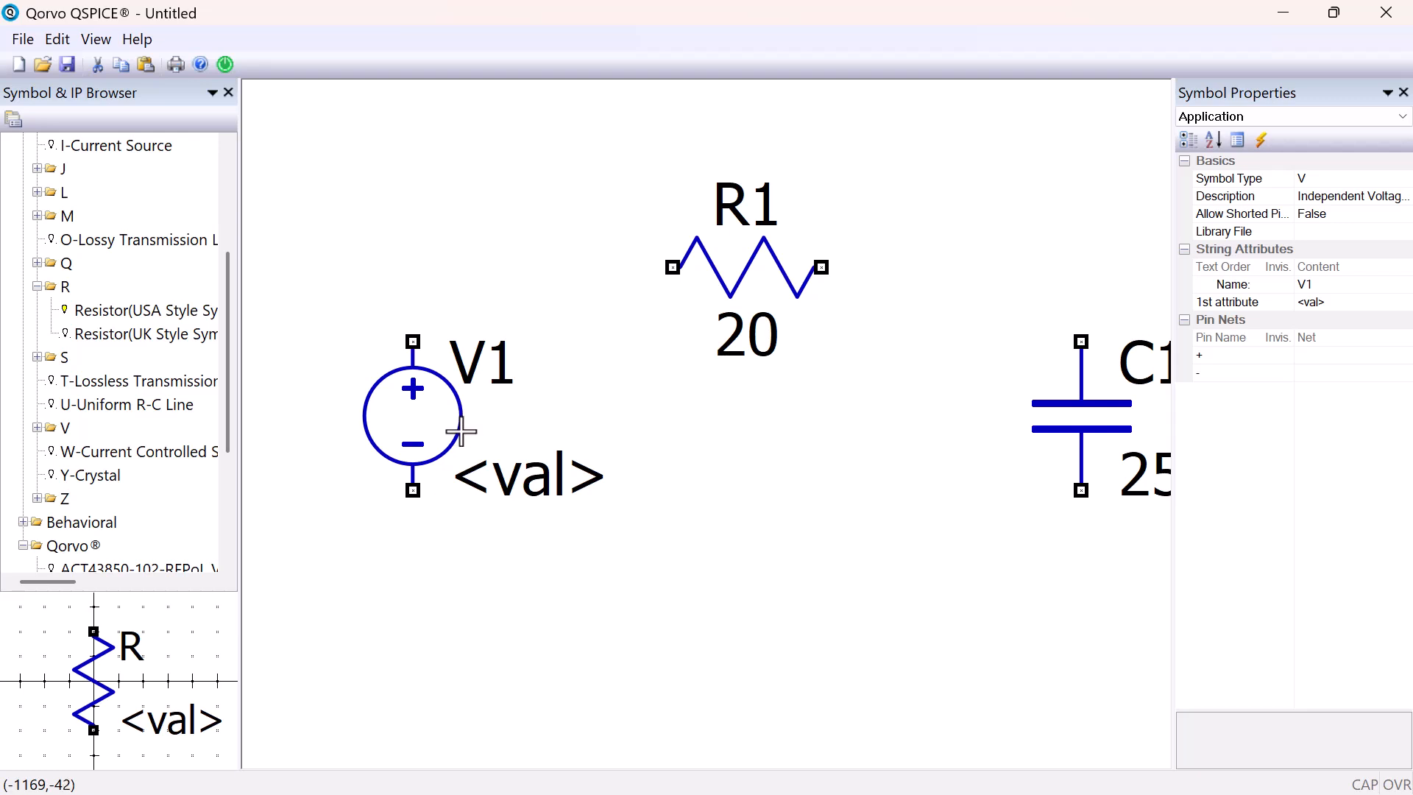
Open the QSPICE documentation and examine the Schematic Capture, Symbol Editor and Symbol Editor Keyboard Shortcuts topics
left_click(145, 39)
left_click(201, 82)
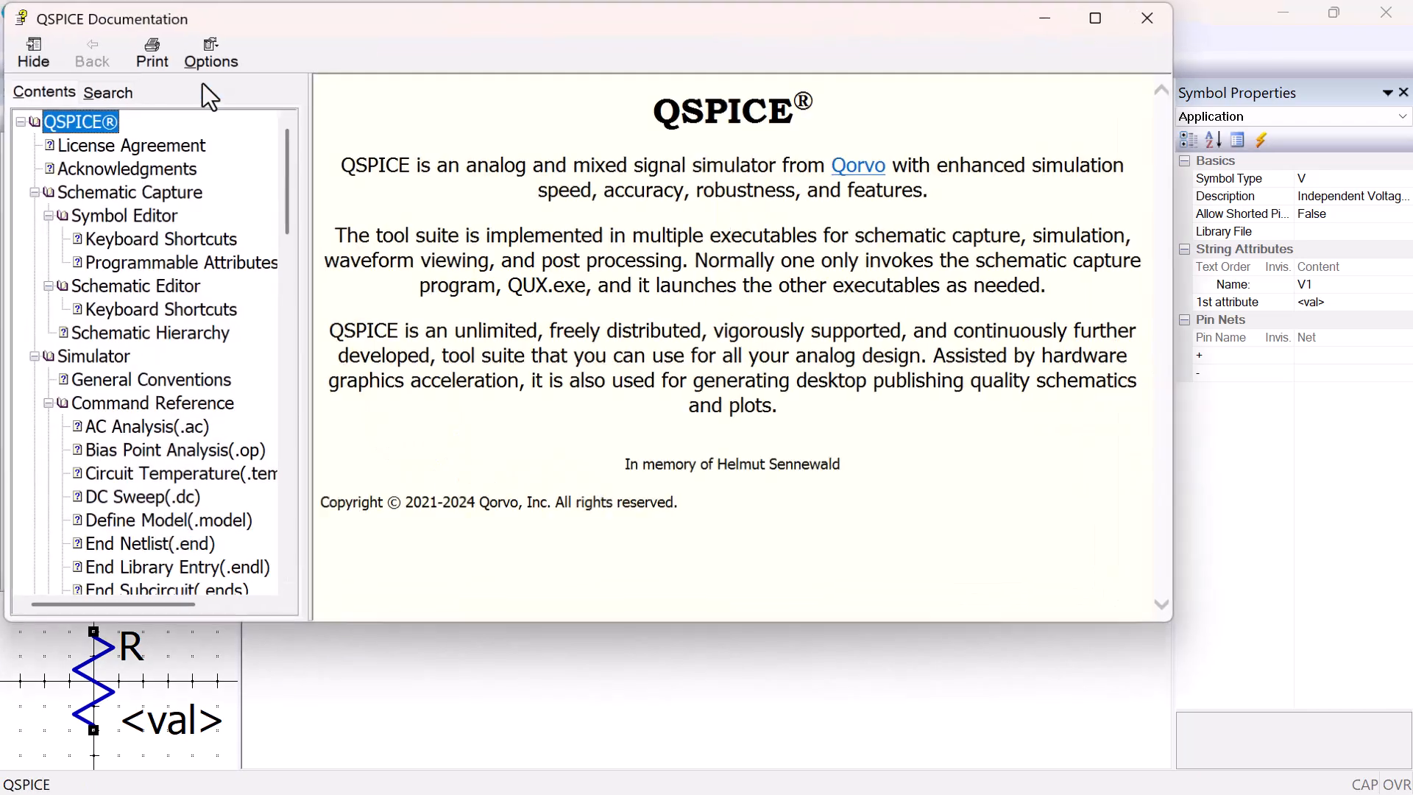
left_click(95, 187)
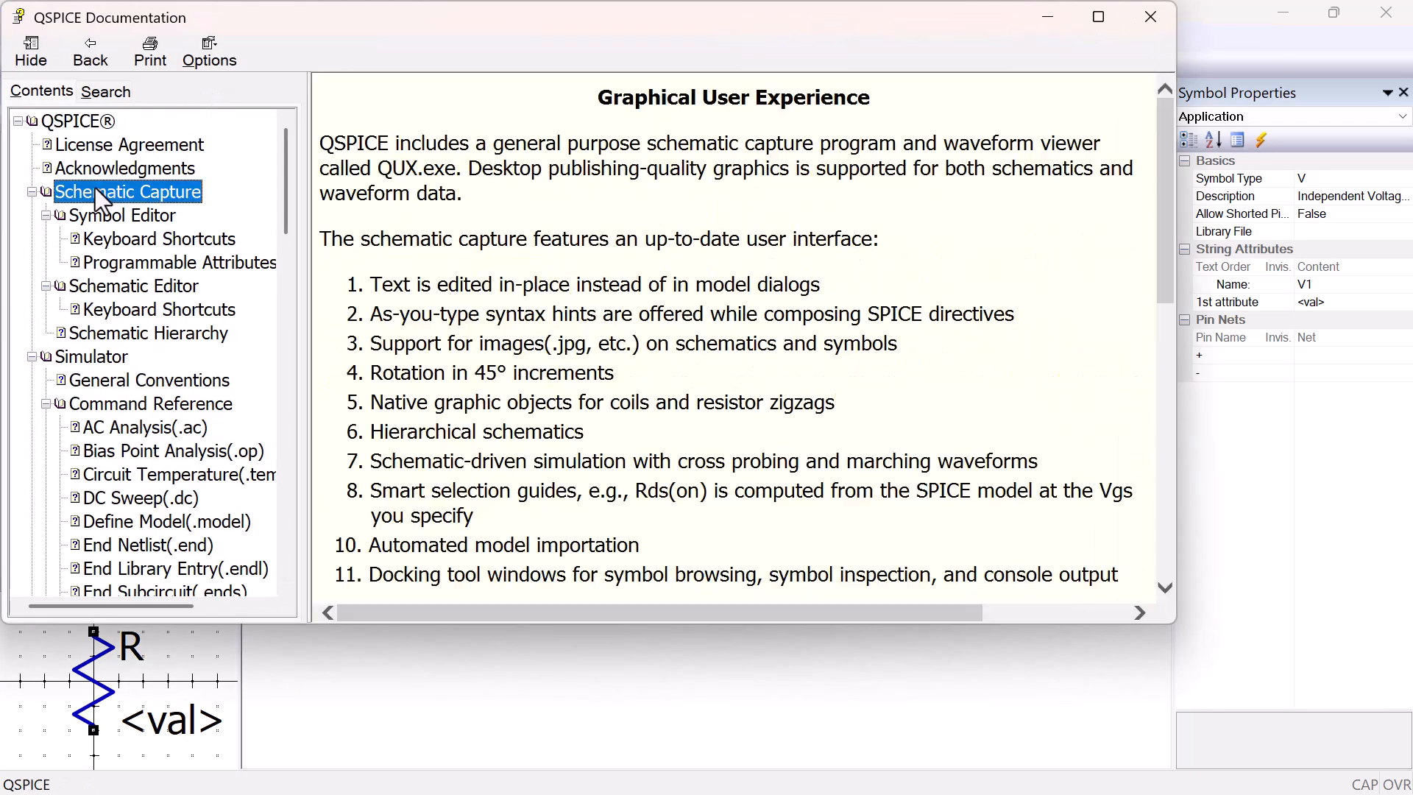
left_click(139, 214)
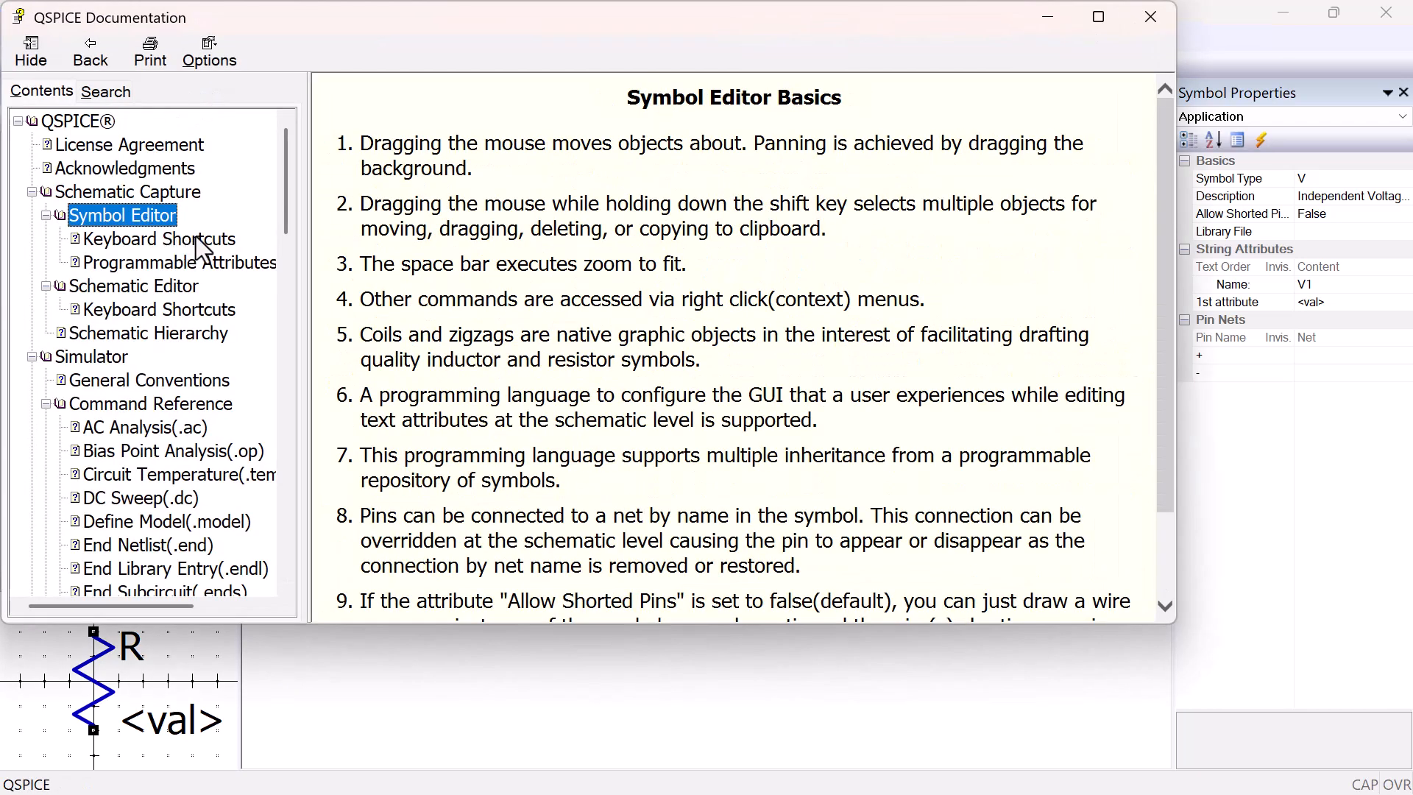
left_click(197, 238)
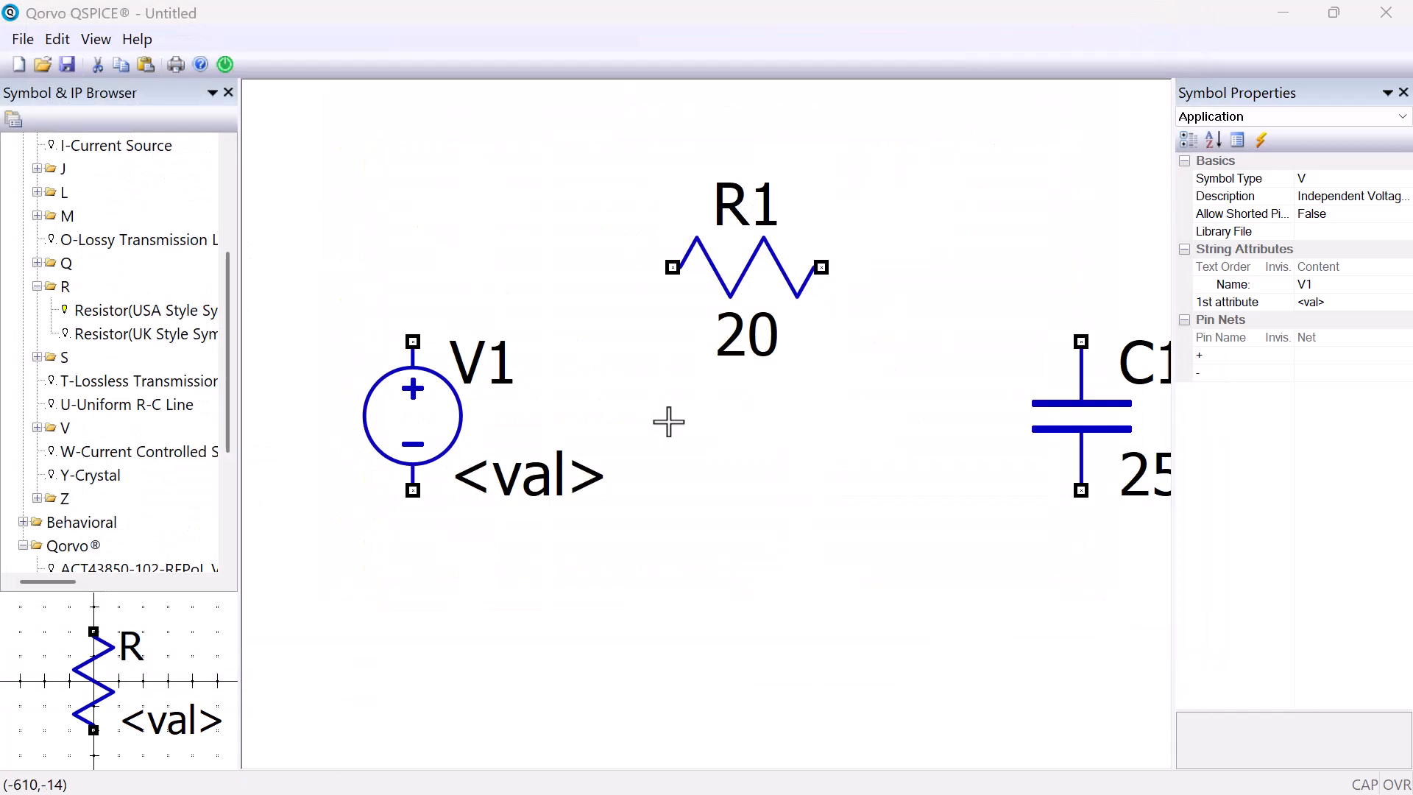
Draw a wire from V1's positive pin up and across to the left pin of resistor R1
right_click(537, 618)
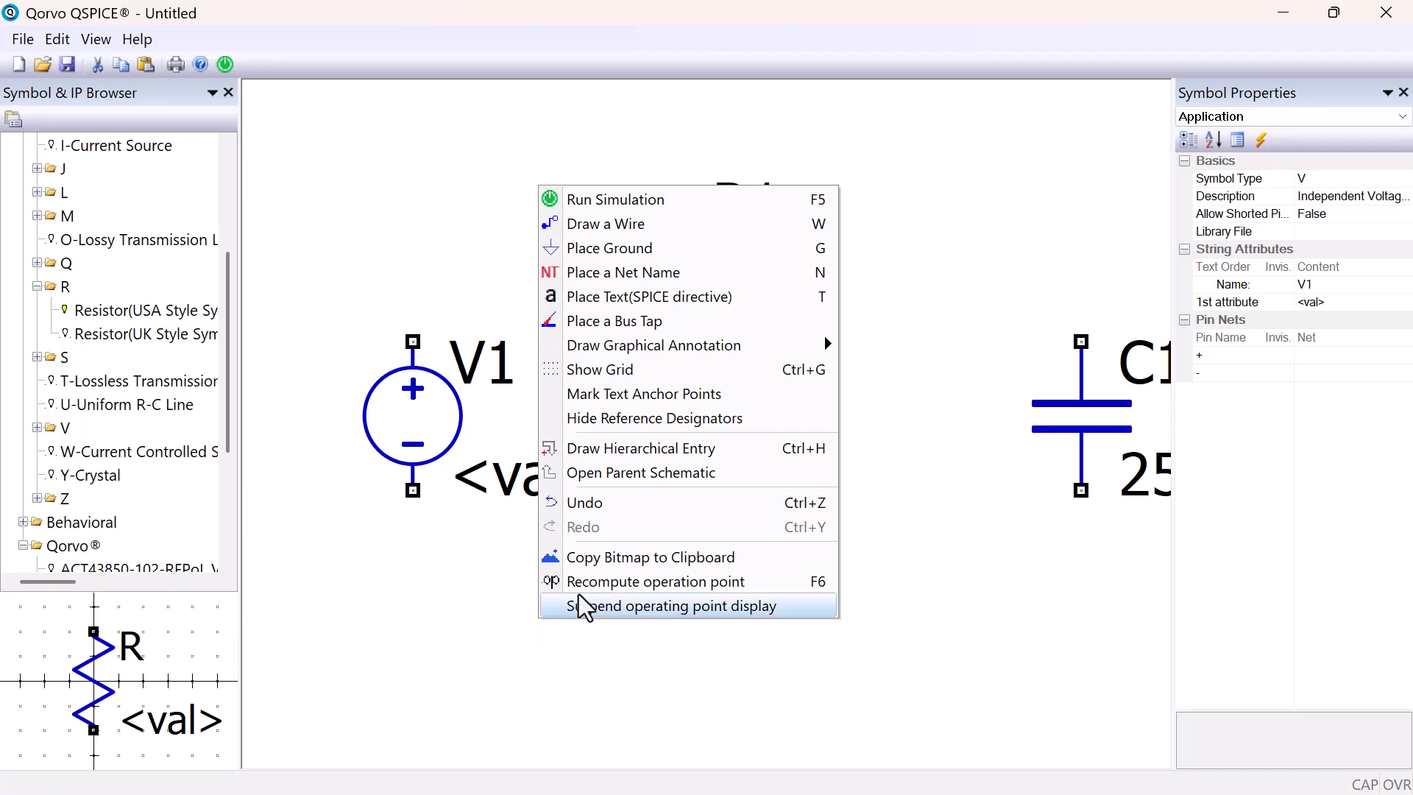
left_click(731, 219)
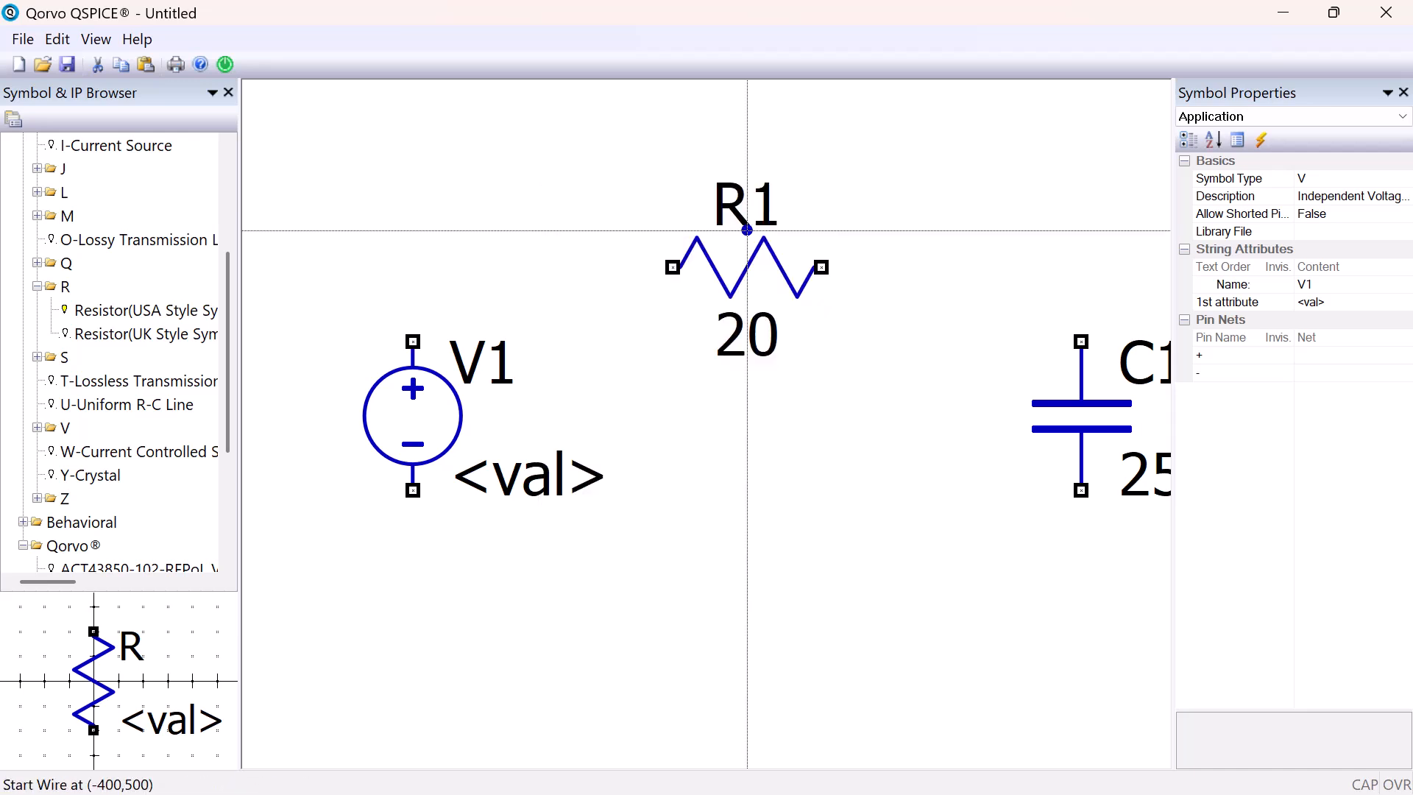
left_click(414, 342)
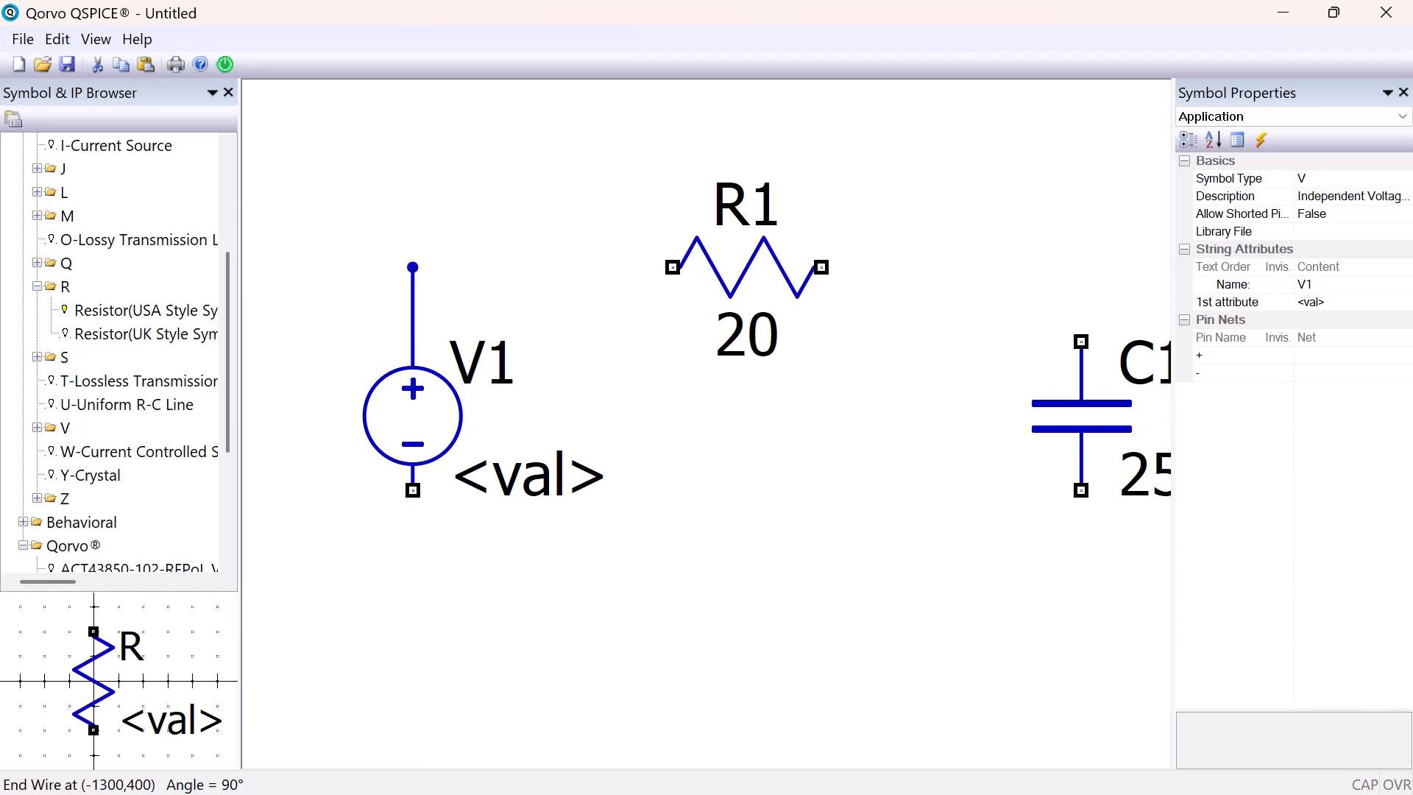
left_click(413, 267)
left_click(673, 267)
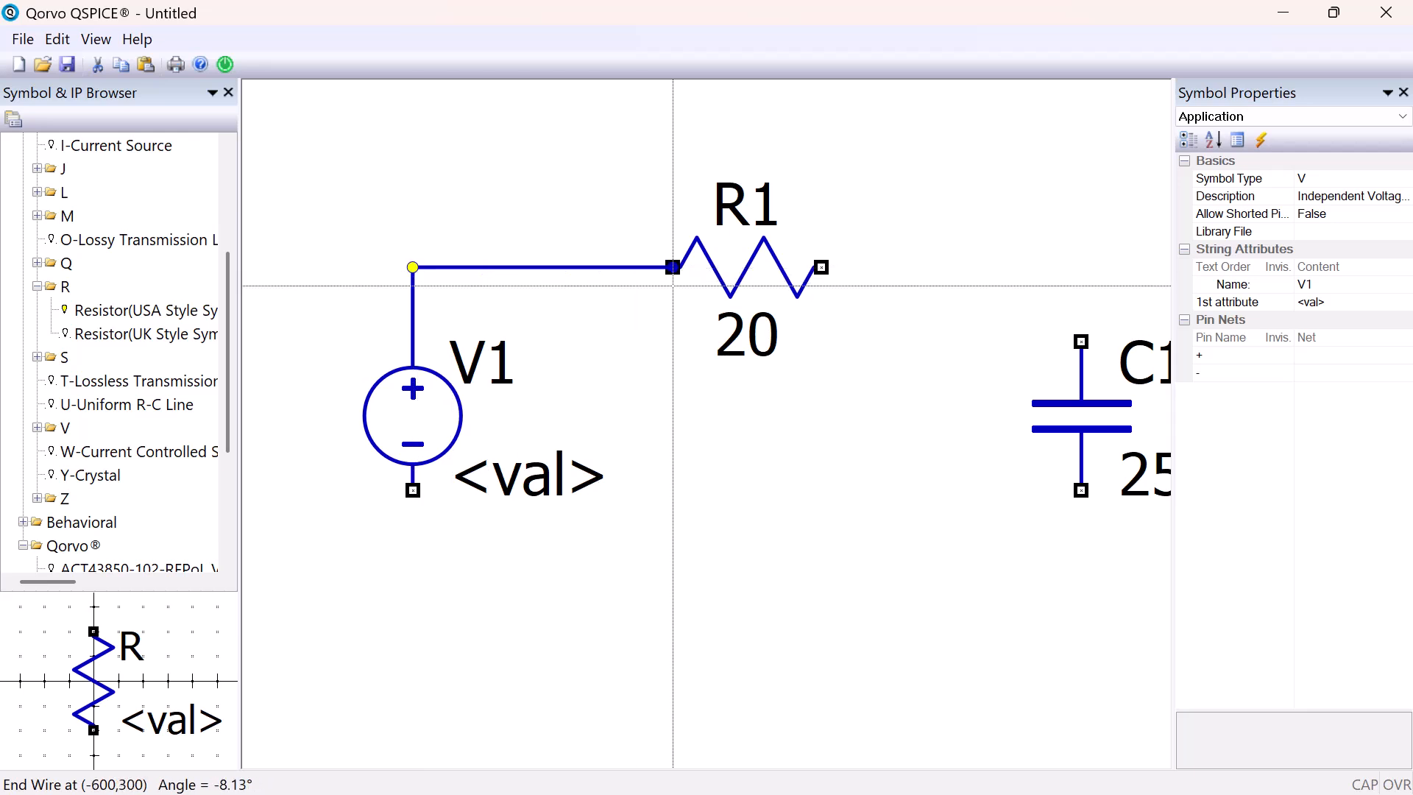
left_click(673, 267)
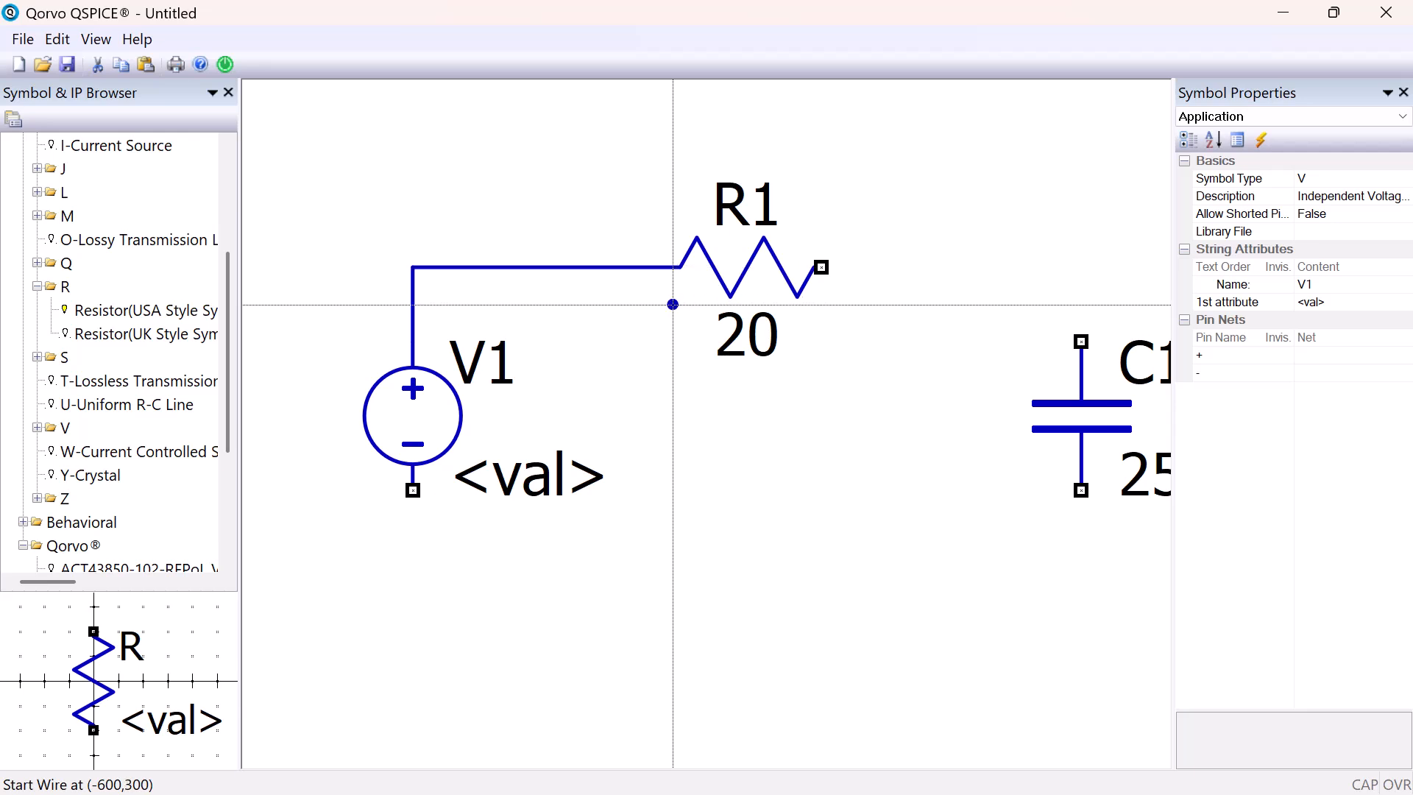
Wire R1's right pin to C1's upper pin, and C1's lower pin back to V1's negative pin to close the loop
left_click(821, 267)
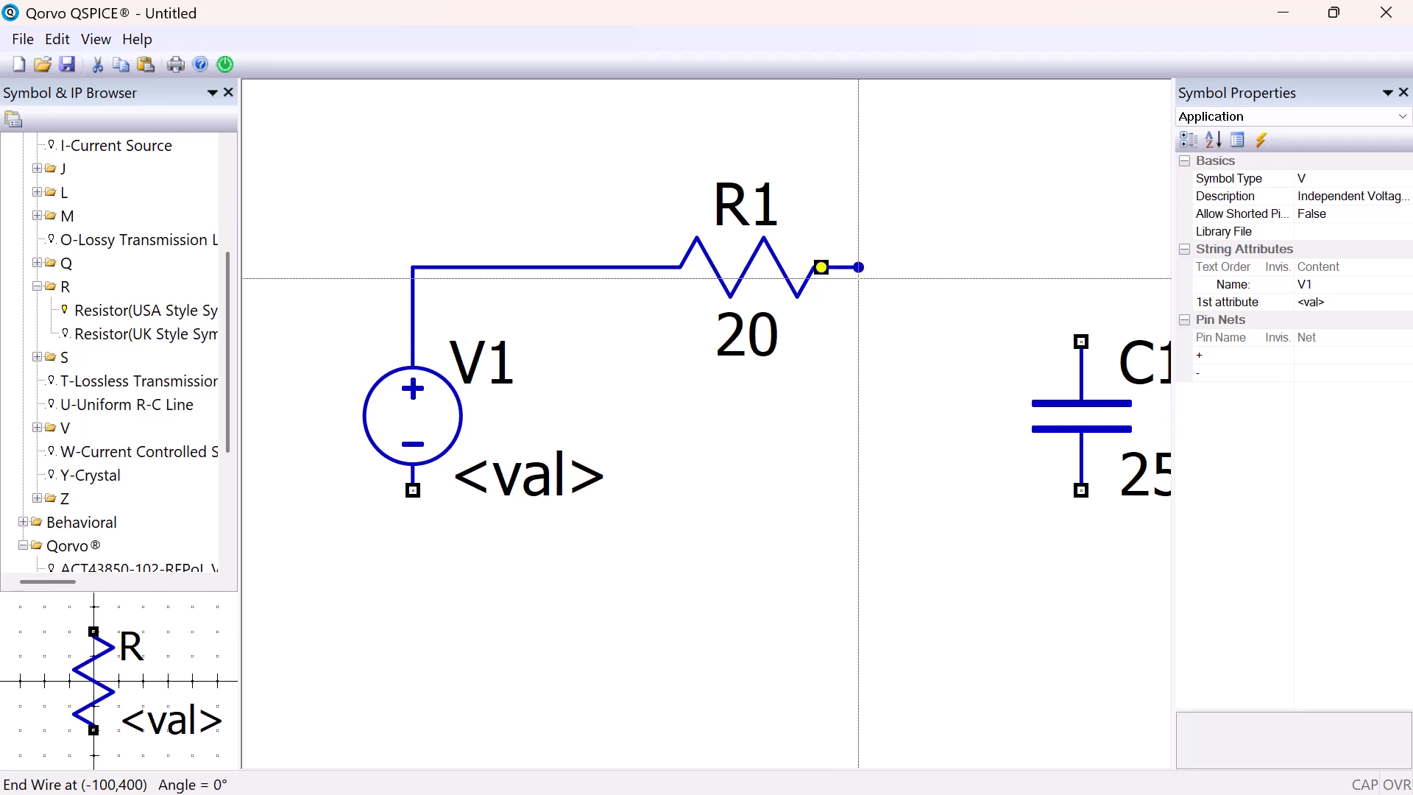
left_click(1081, 267)
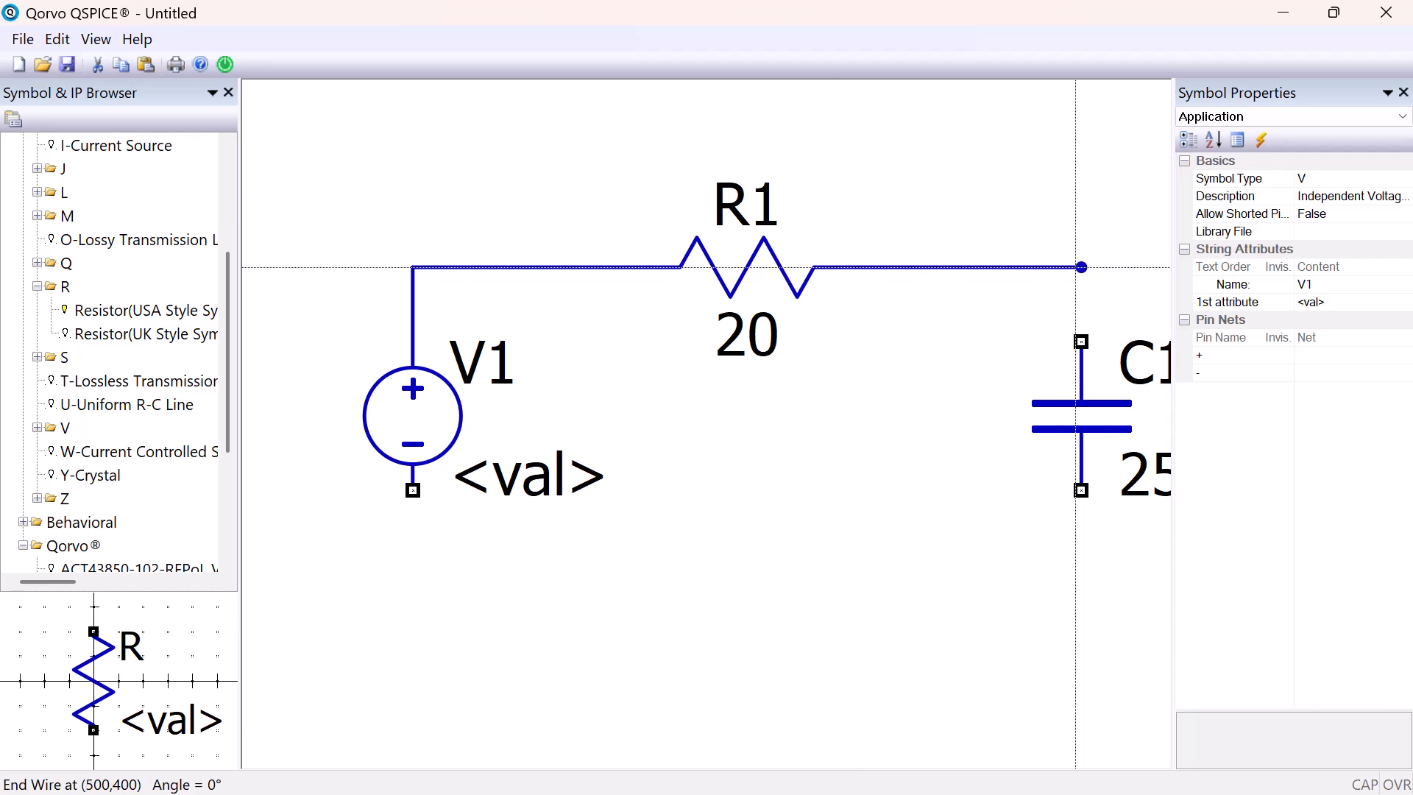
left_click(1081, 341)
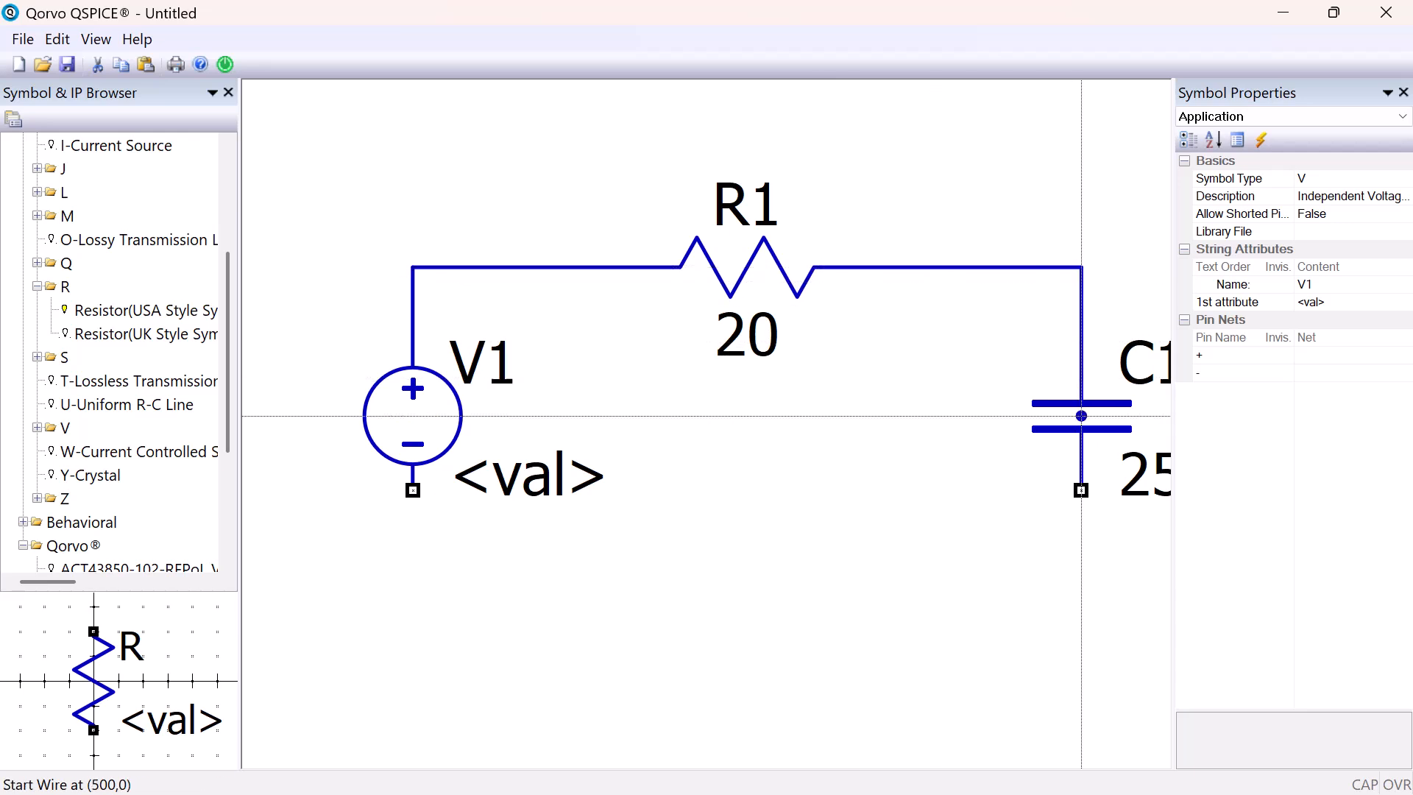
left_click(1081, 490)
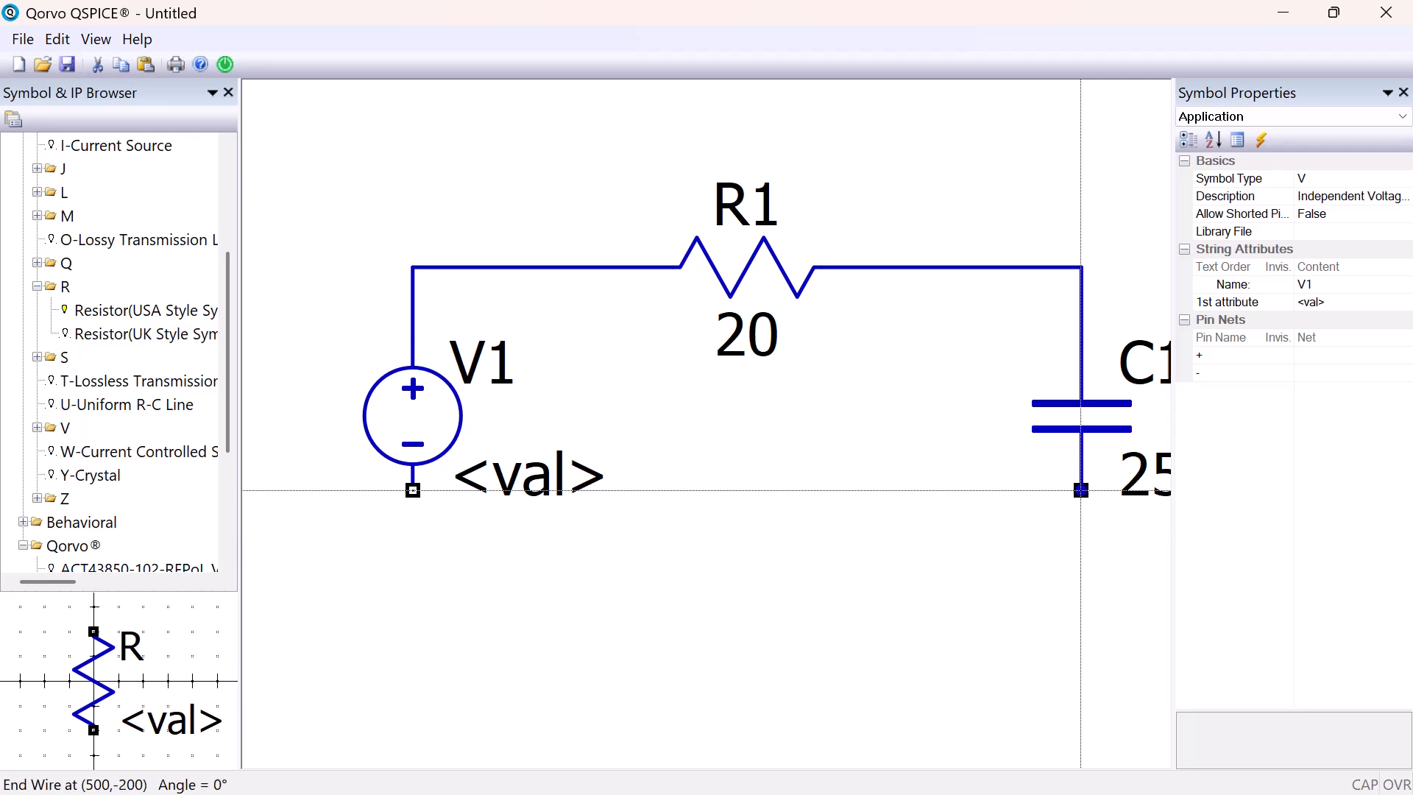
left_click(1081, 564)
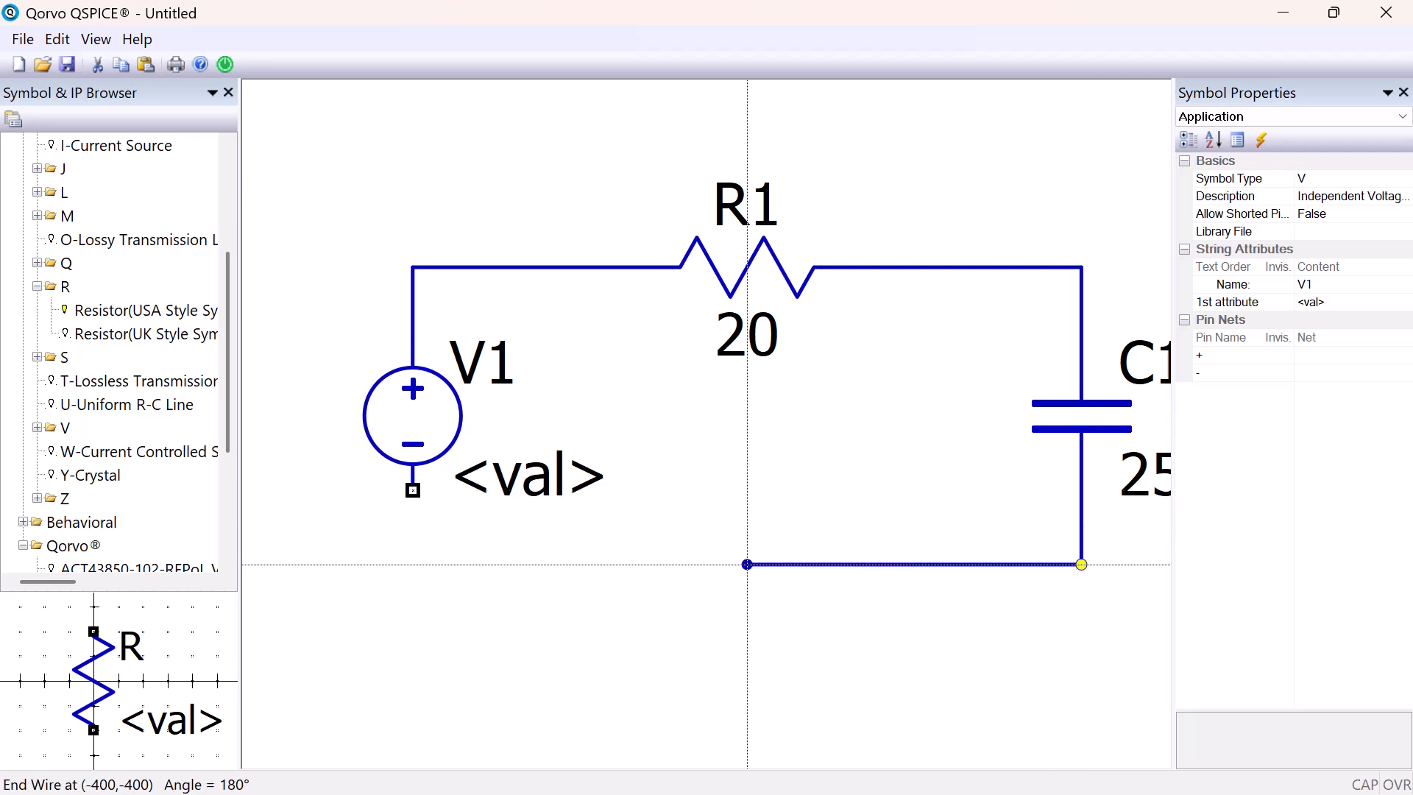
left_click(413, 490)
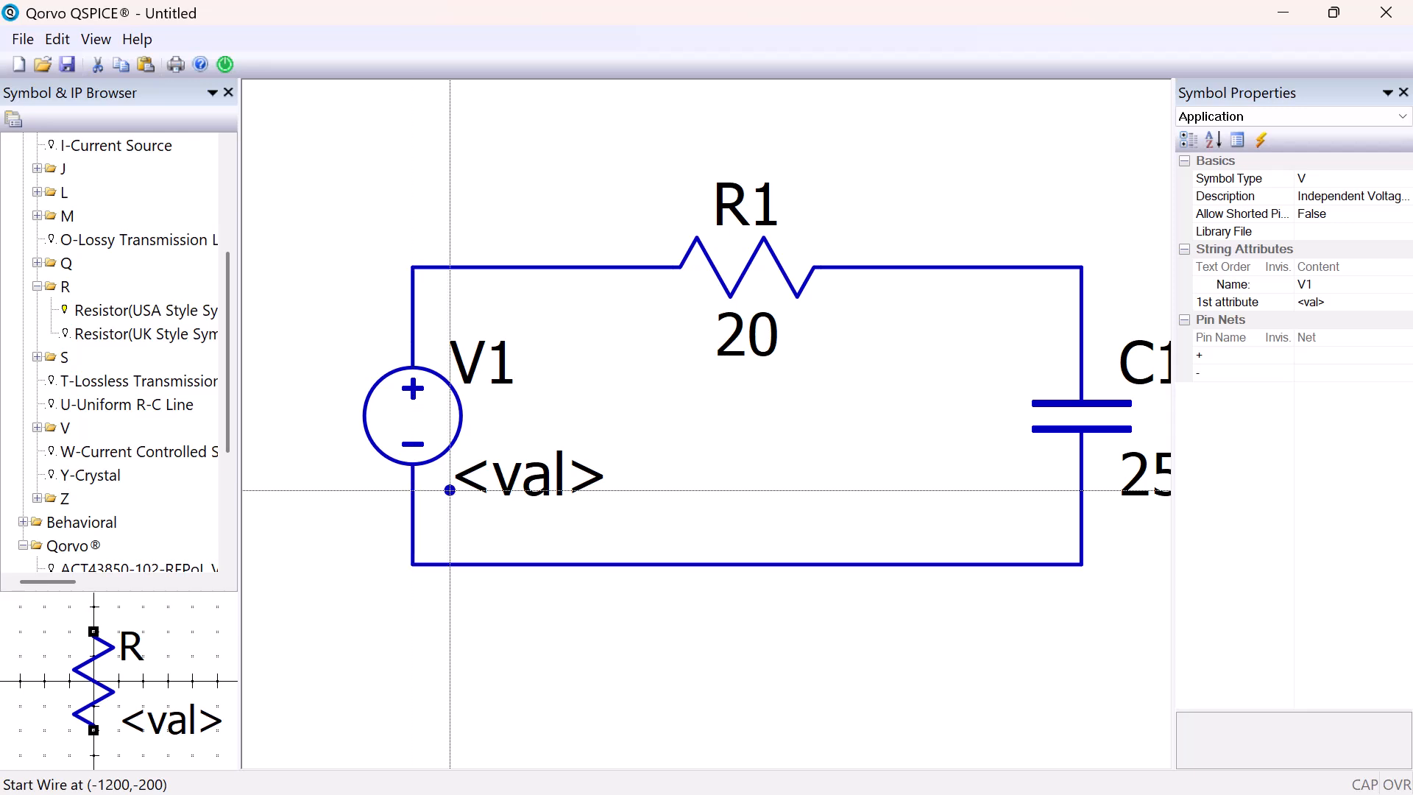
Draw a short wire stub downward from the middle of the circuit's lower wire
left_click(783, 564)
left_click(785, 604)
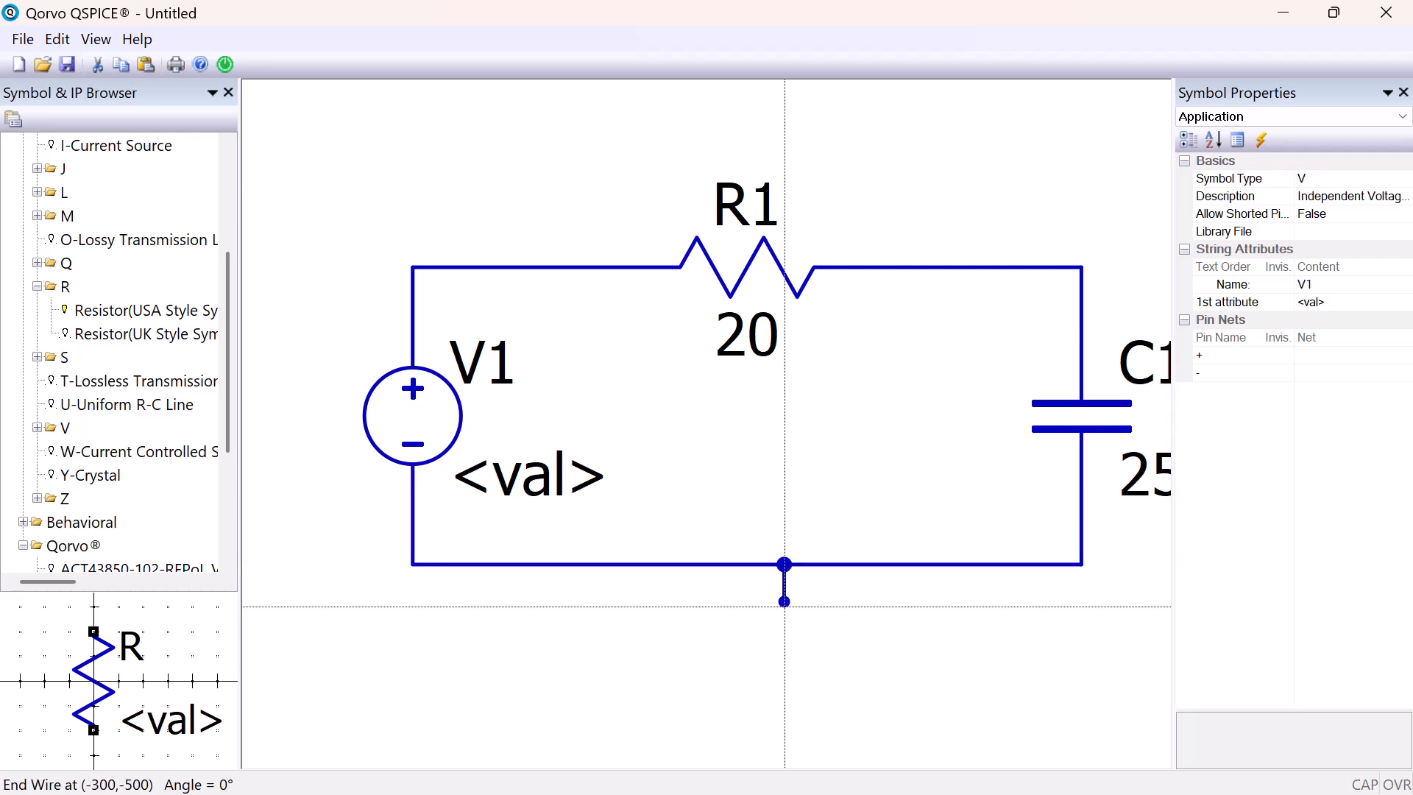
key("Escape")
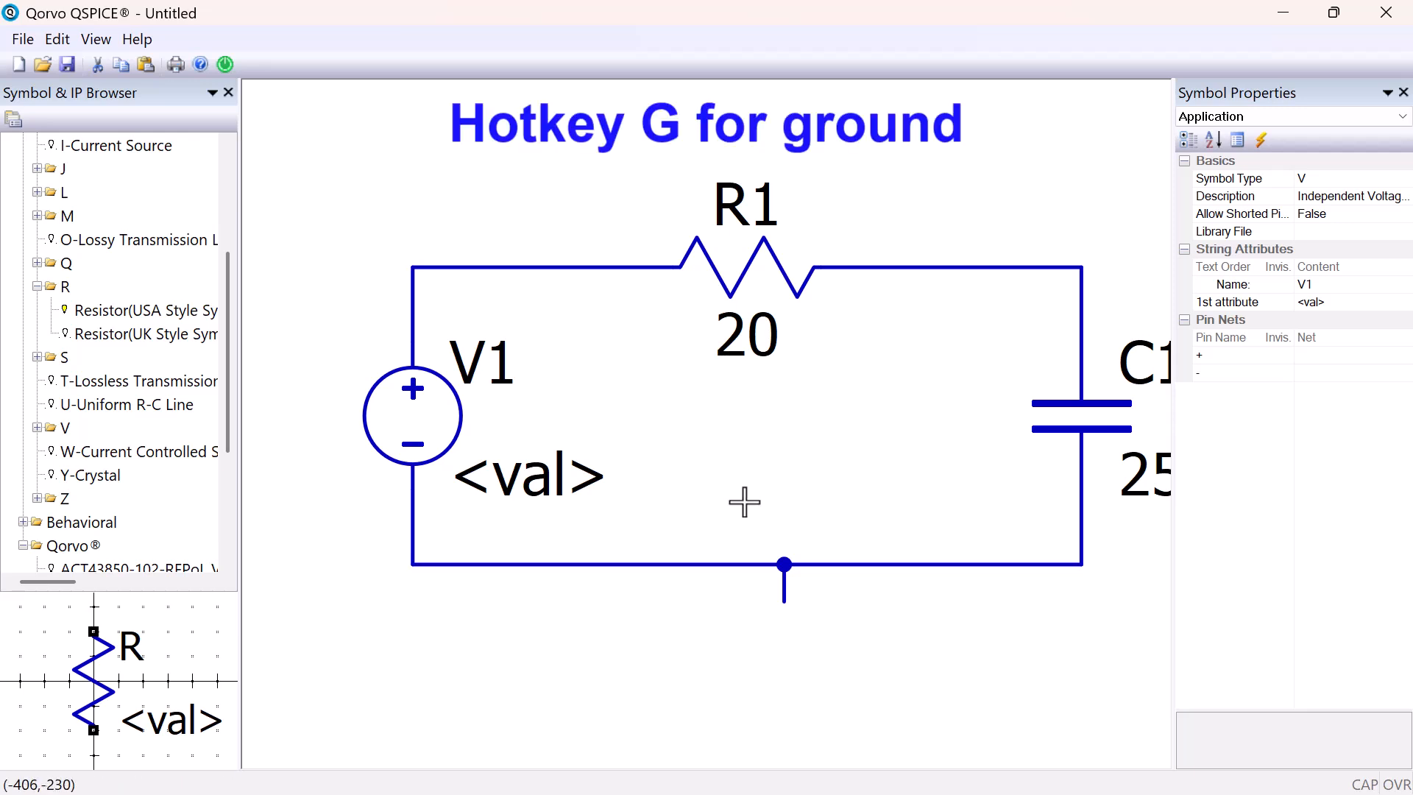
Cycle through the ground symbol variants and place one GND triangle at the lower end of the wire stub
key("g")
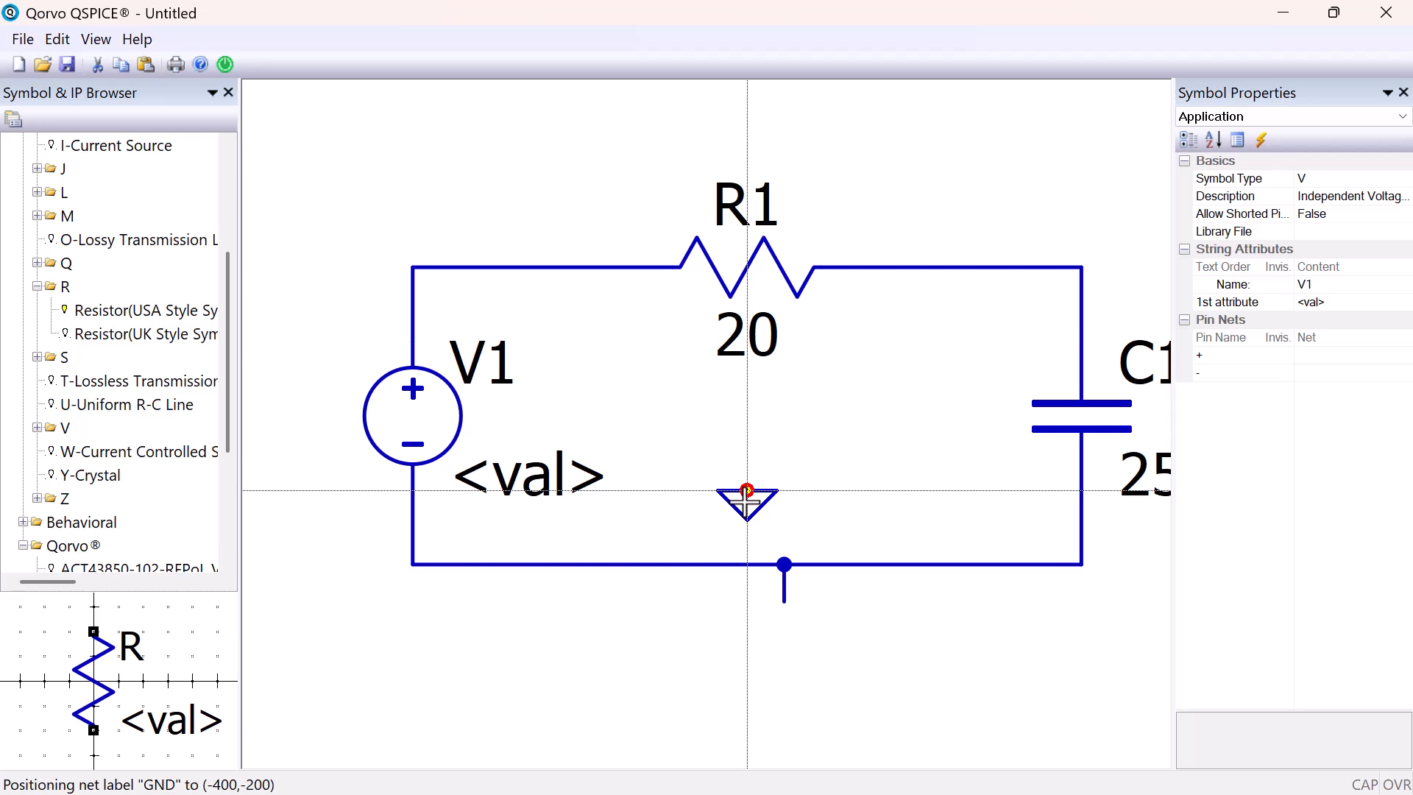
key("g")
key("g")
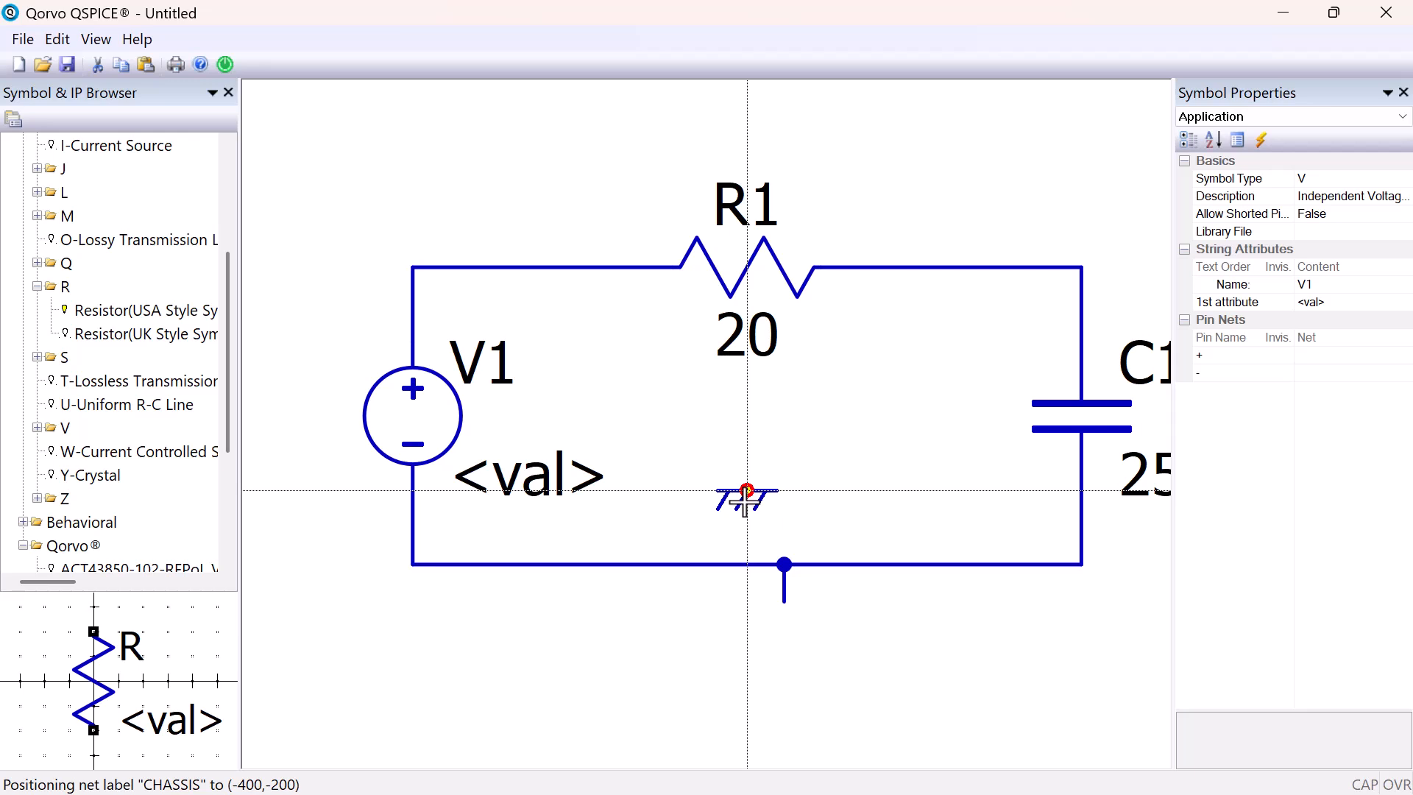
key("g")
key("g")
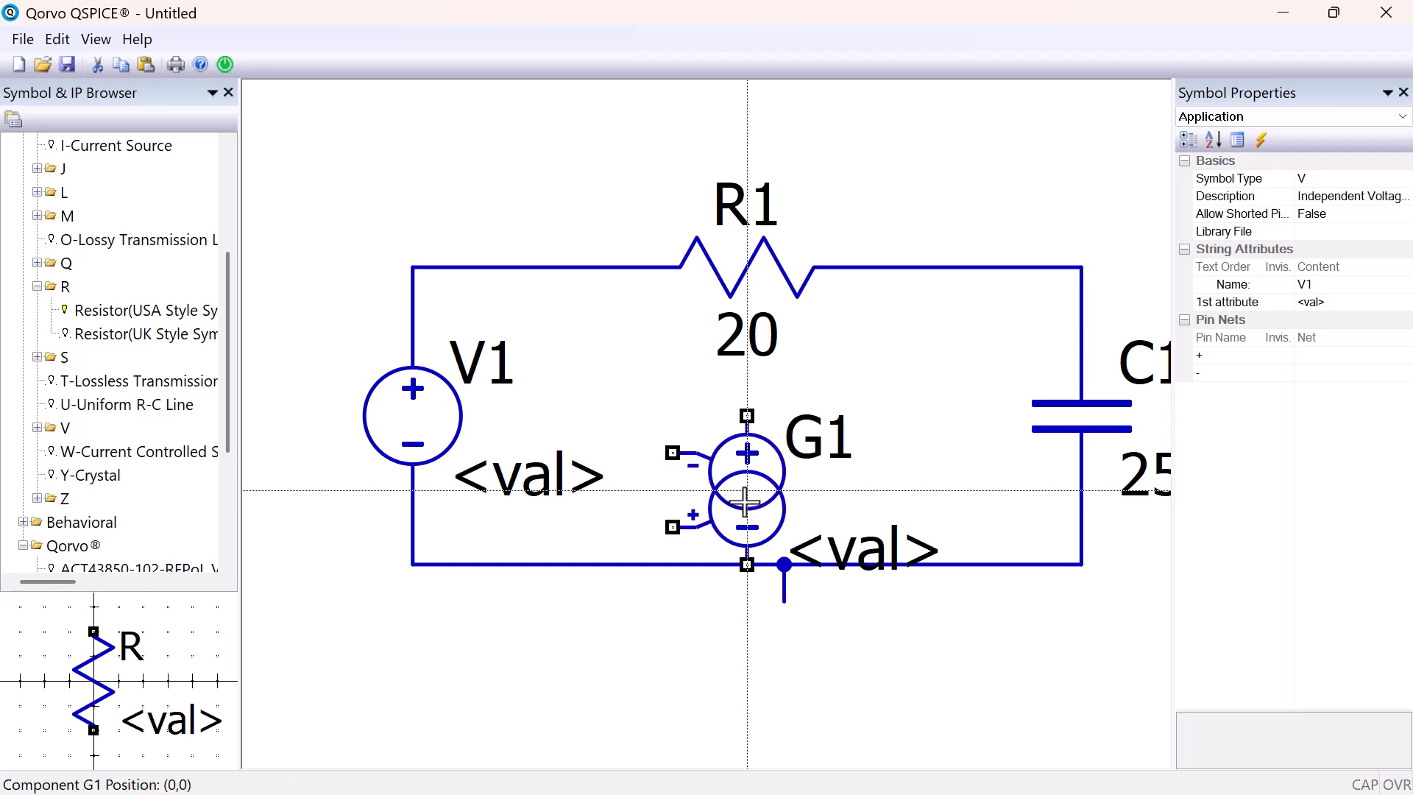
key("g")
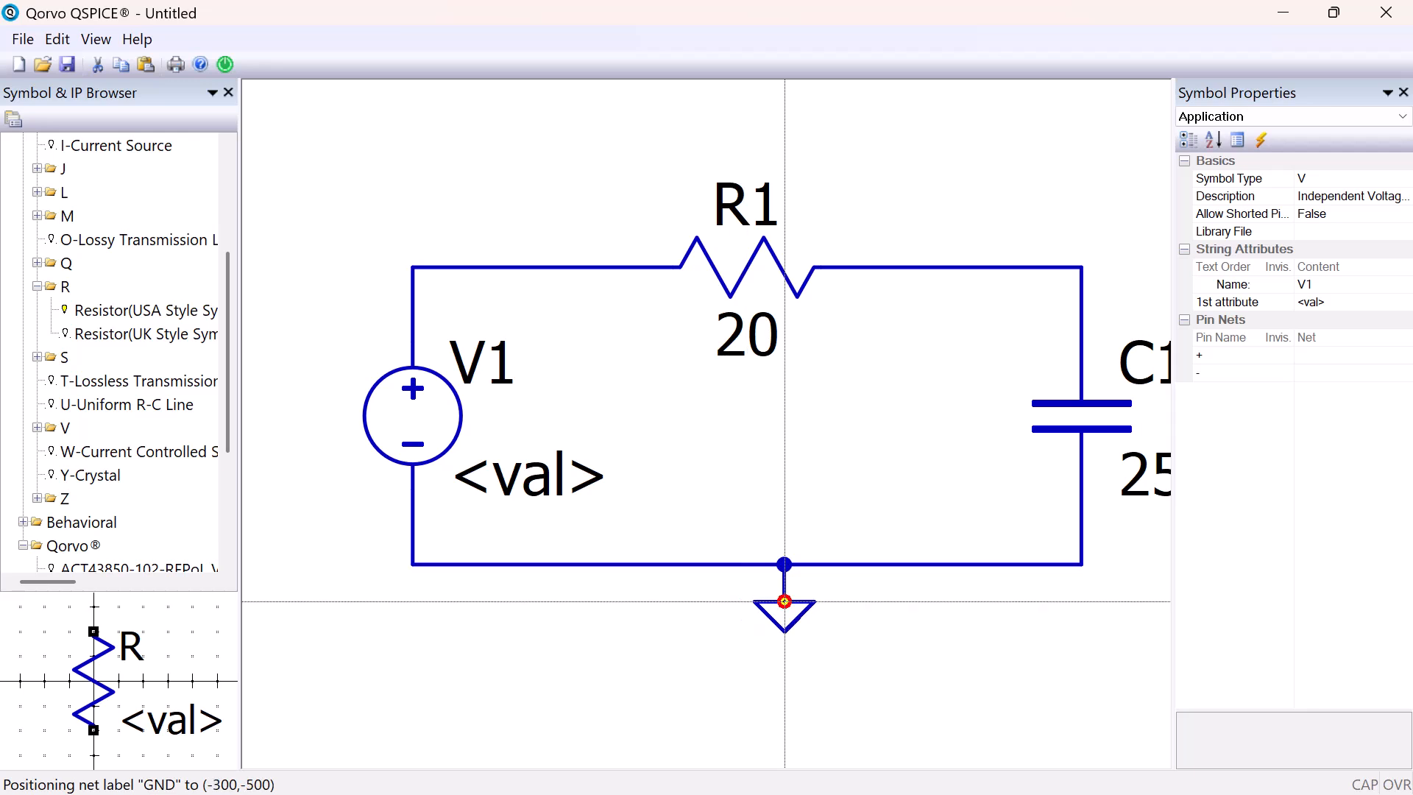
left_click(785, 601)
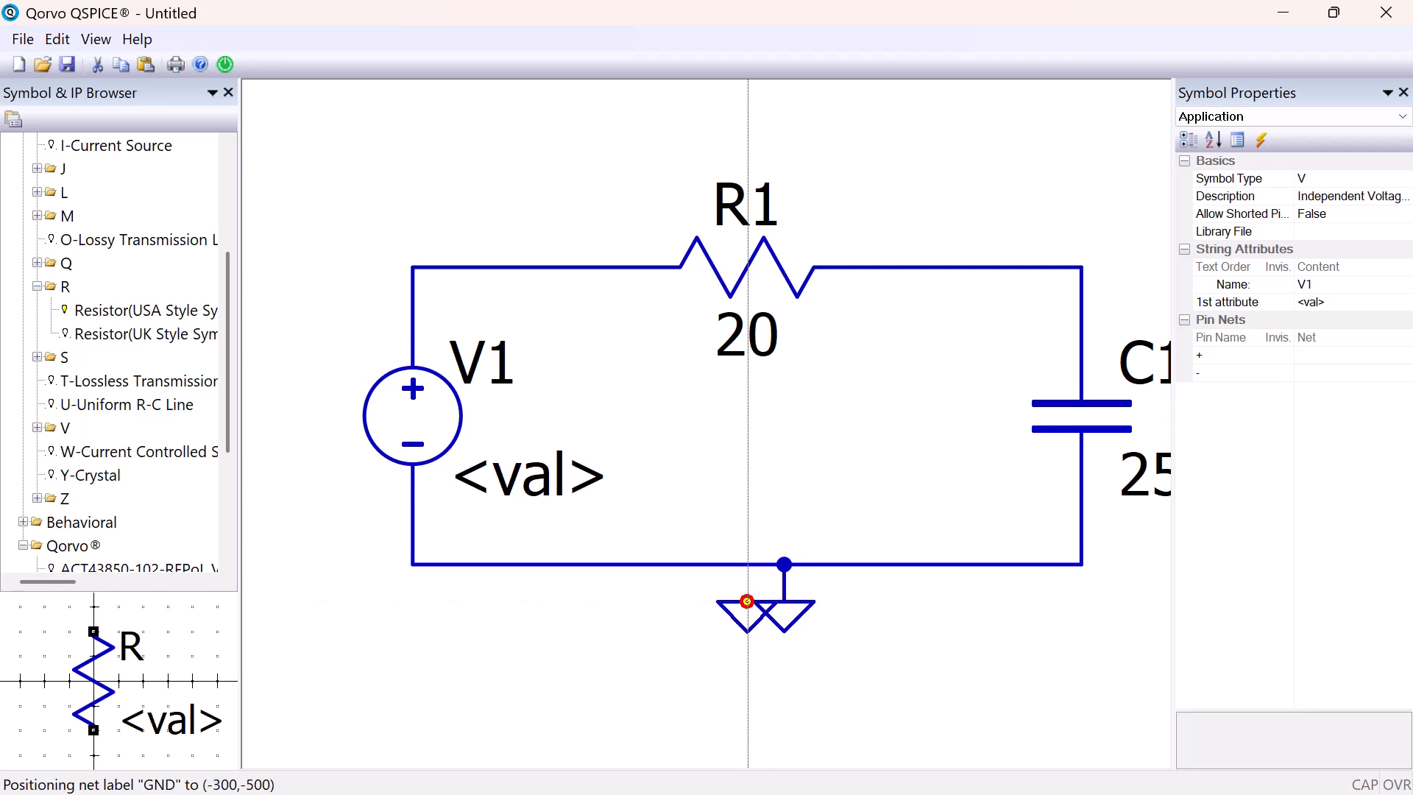
key("Escape")
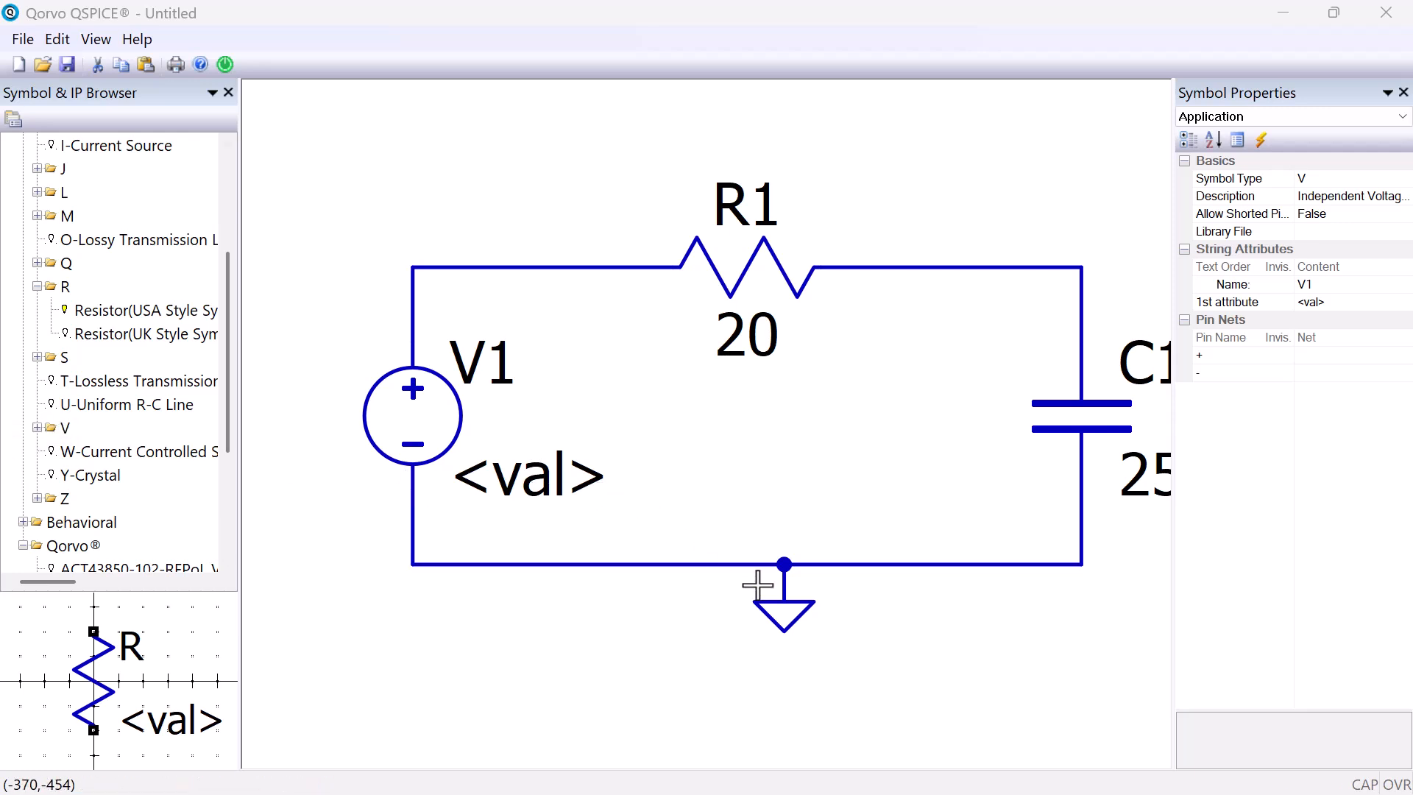
Place a net name on the wire corner above capacitor C1 and name it Vout
right_click(587, 653)
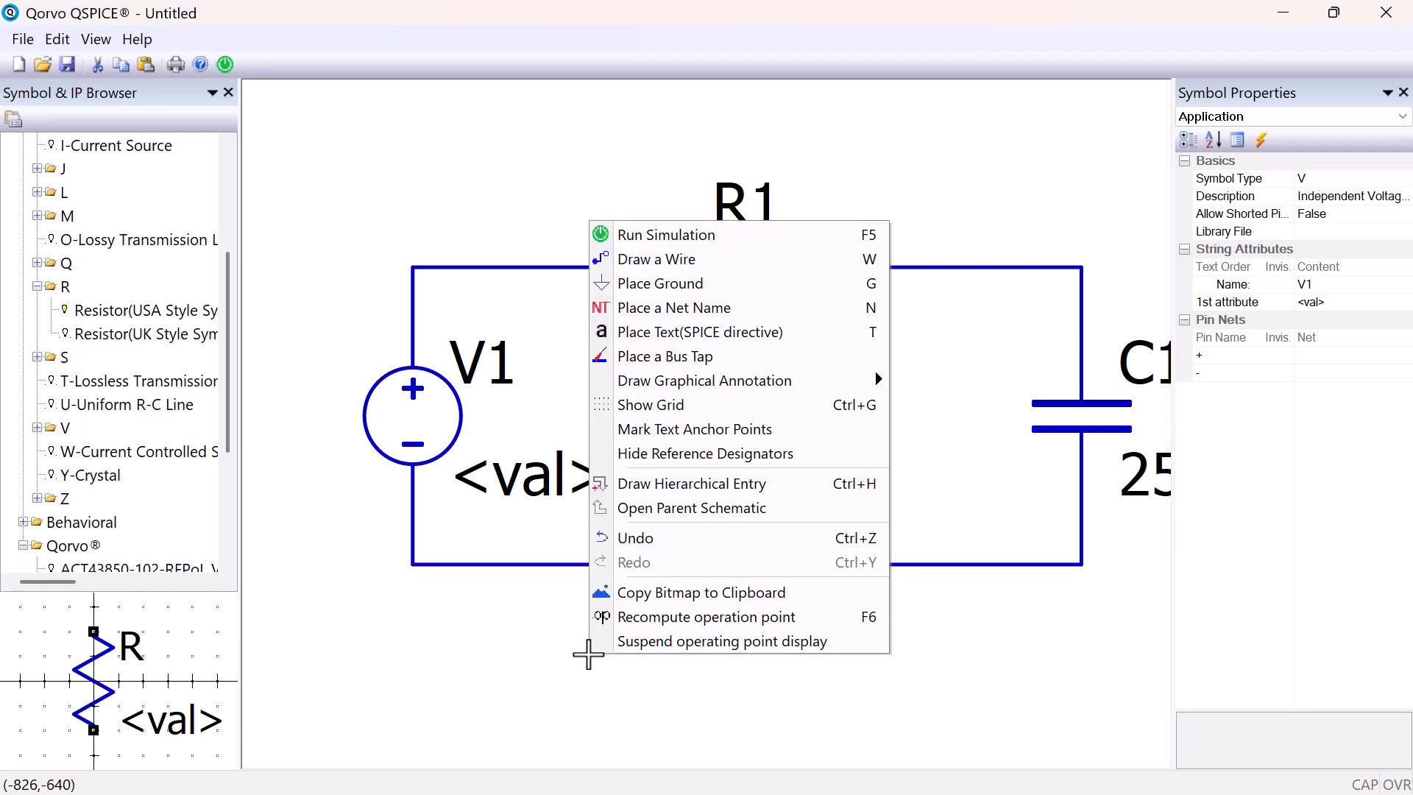
left_click(737, 309)
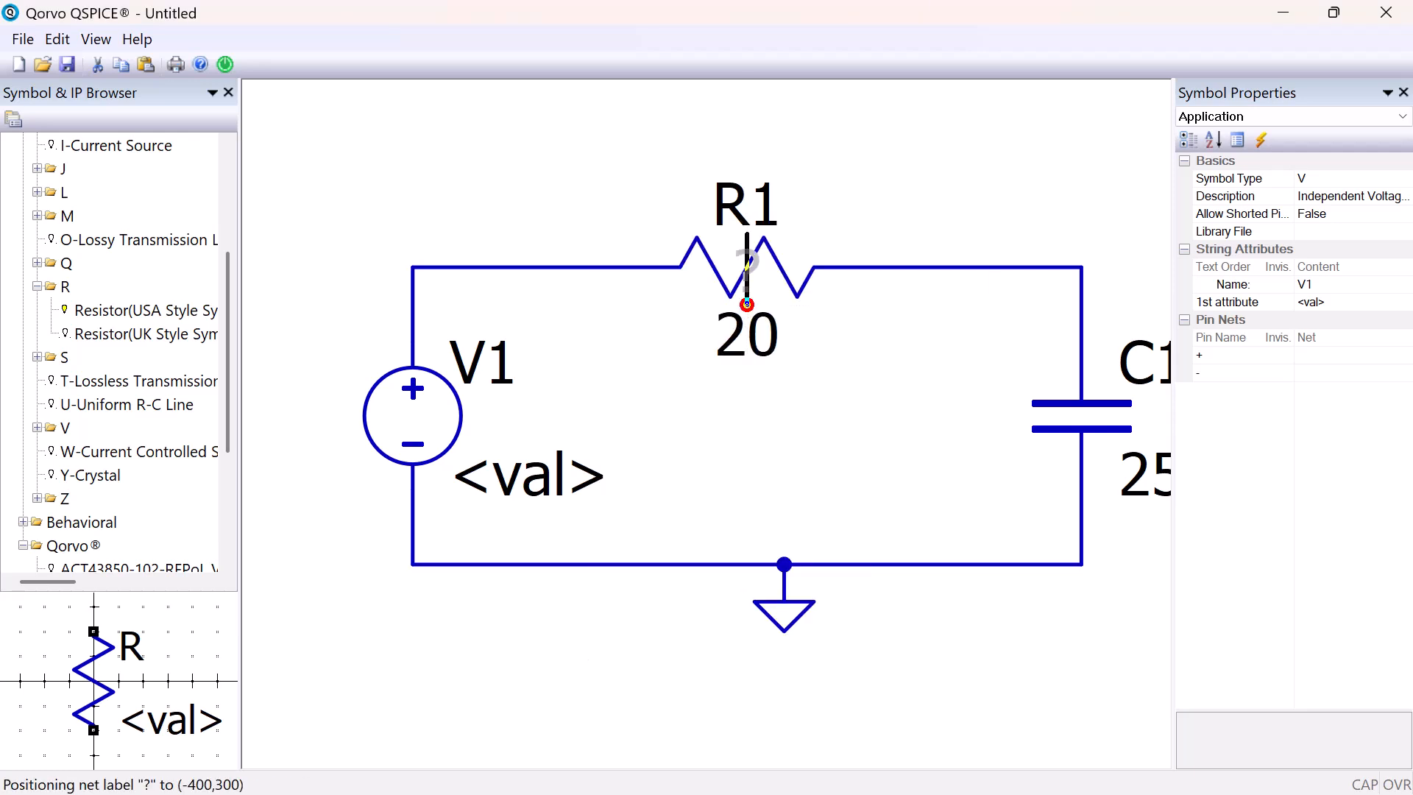
left_click(1081, 267)
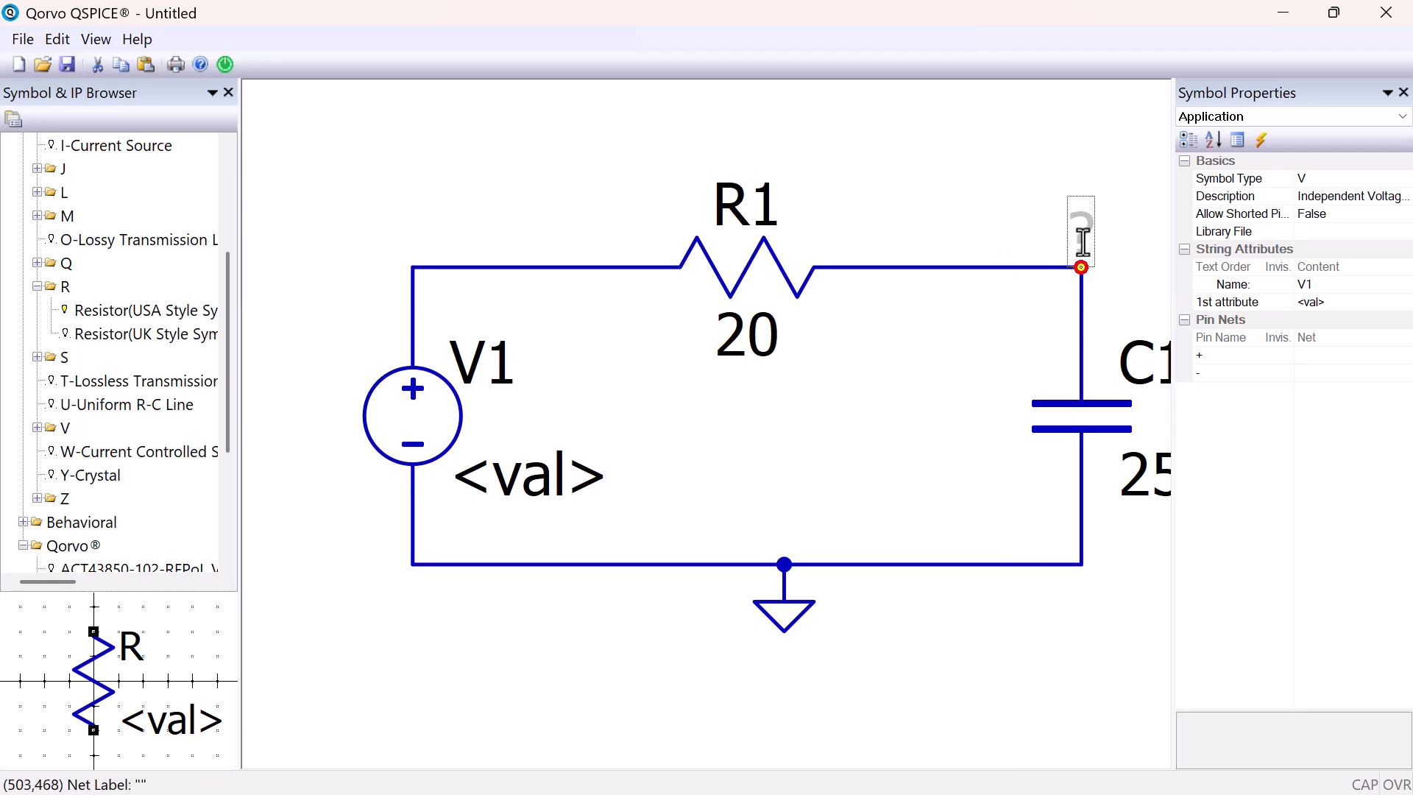
double_click(1083, 233)
type("Vout")
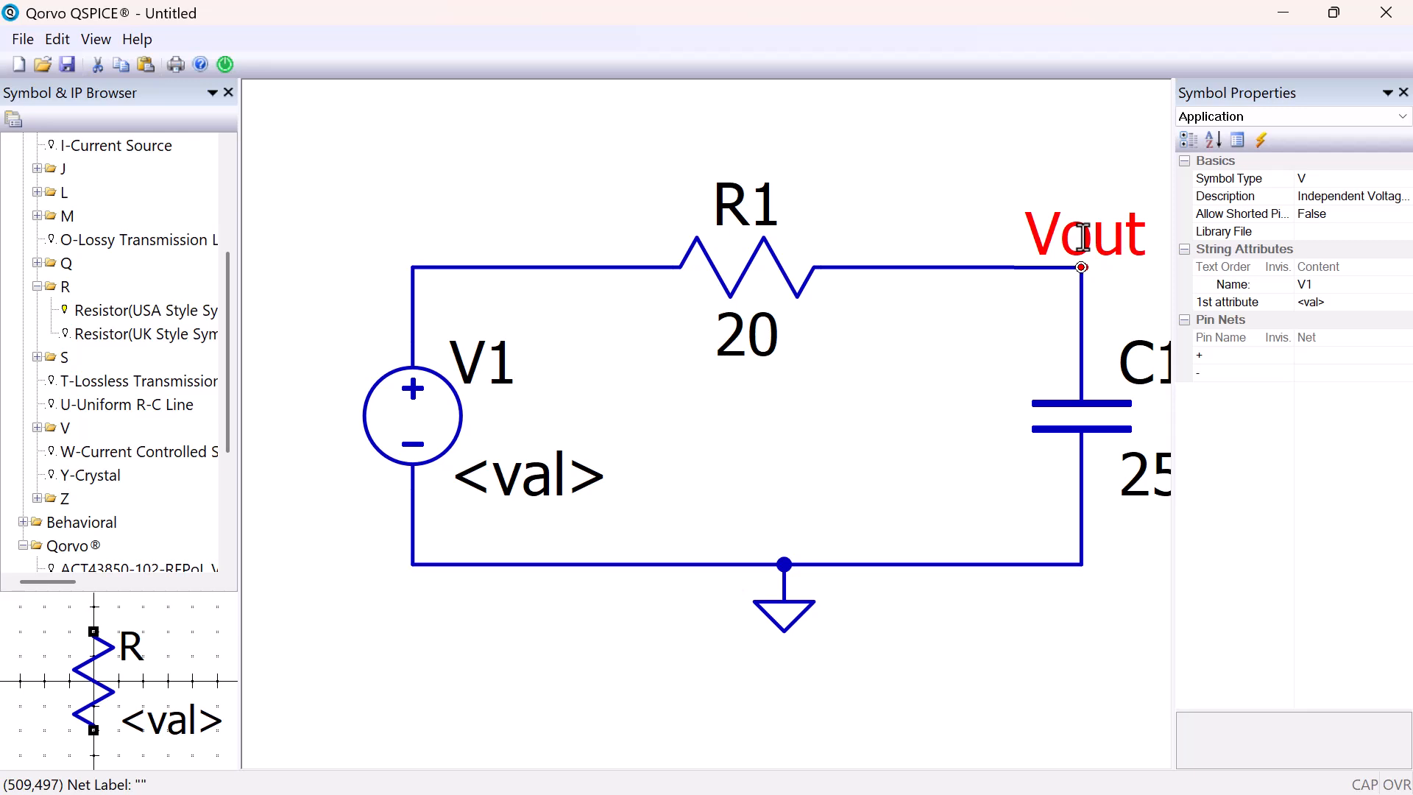
key("Return")
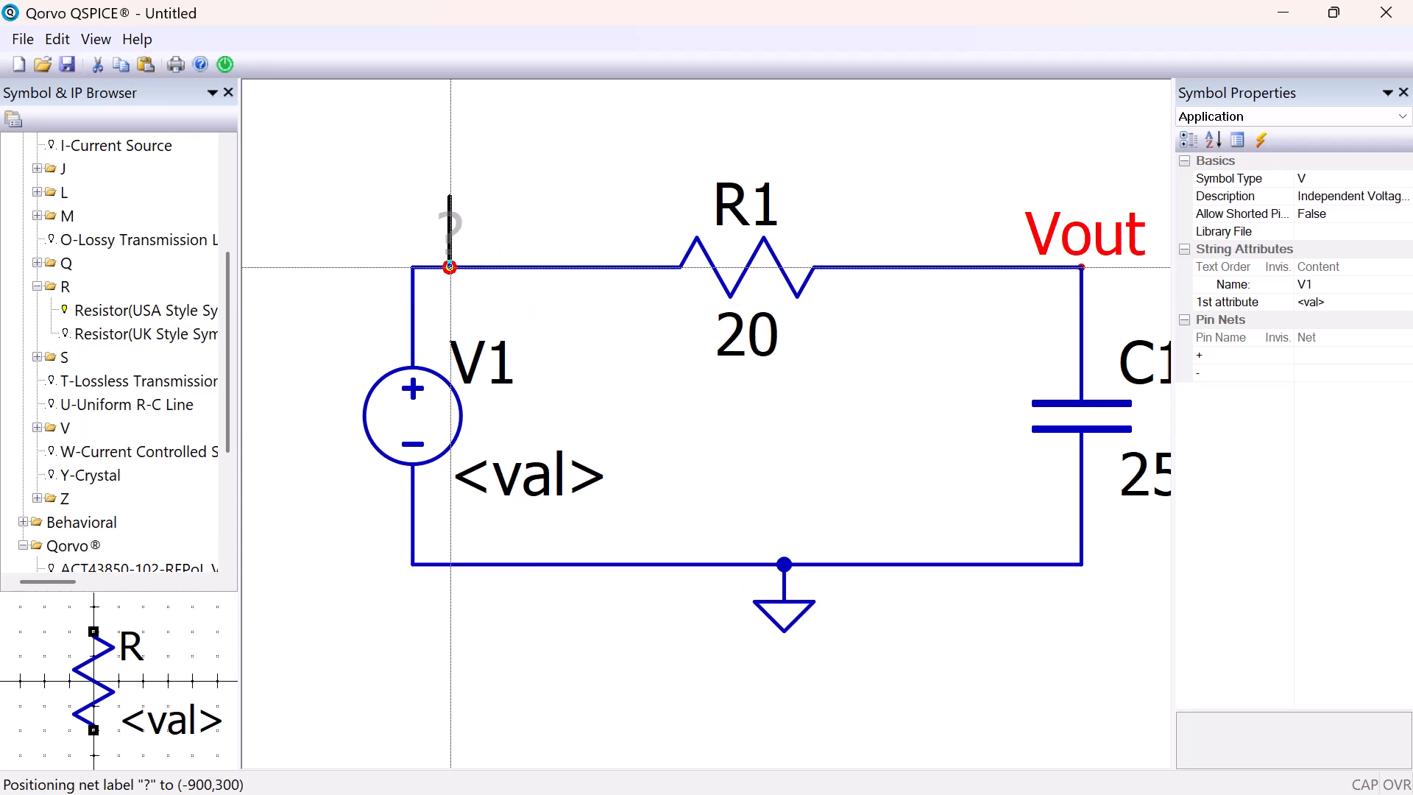
Place a net name on the wire corner above voltage source V1 and name it Vin
left_click(413, 266)
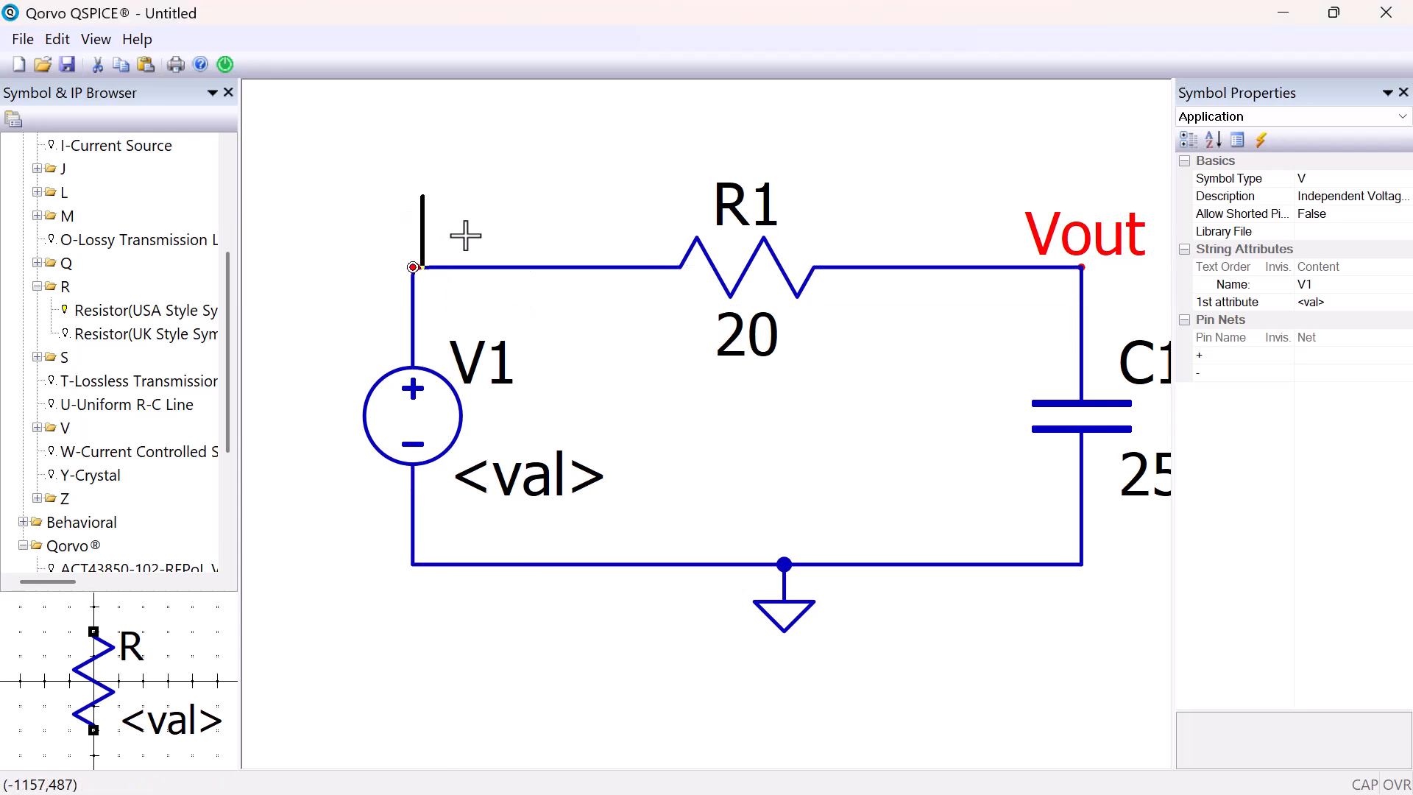
type("Vin")
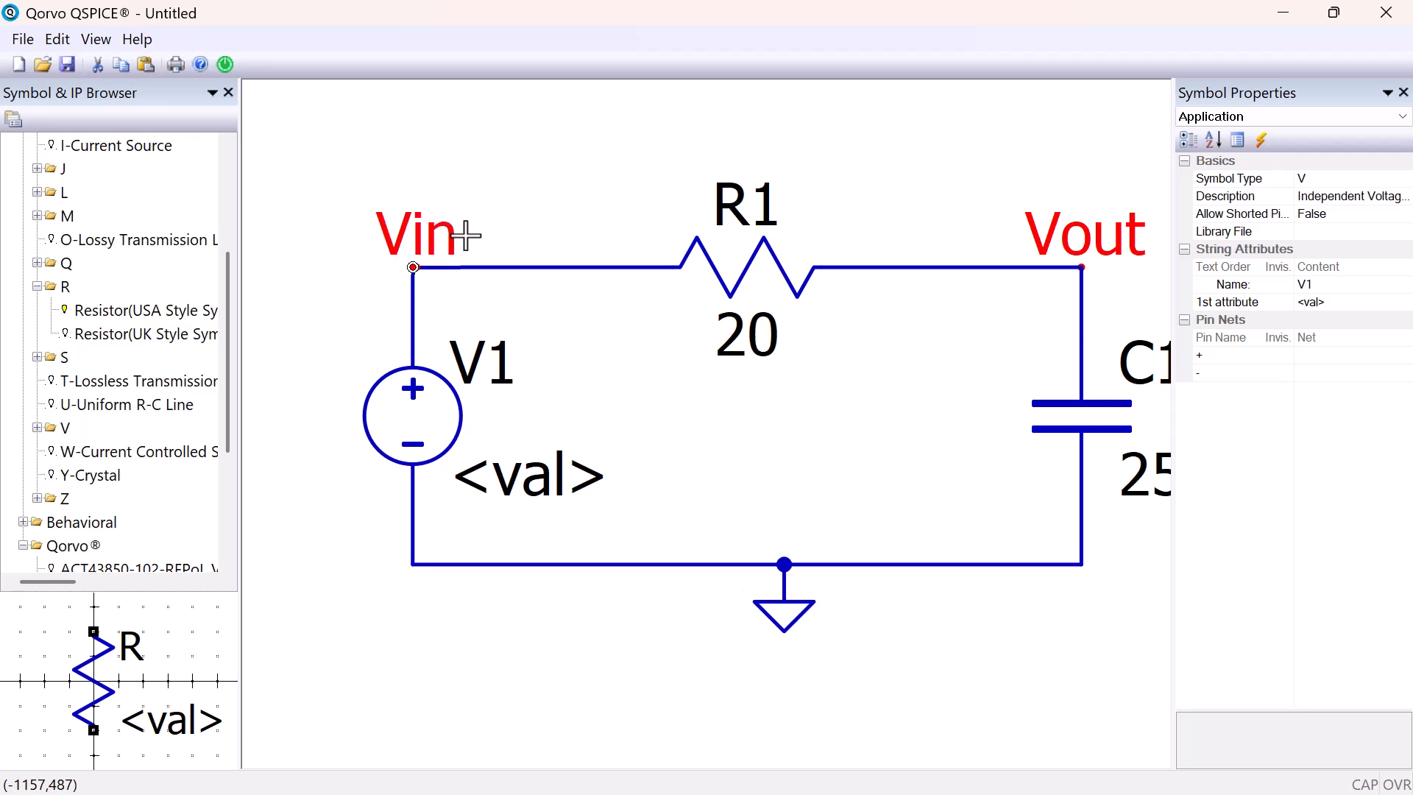
key("Return")
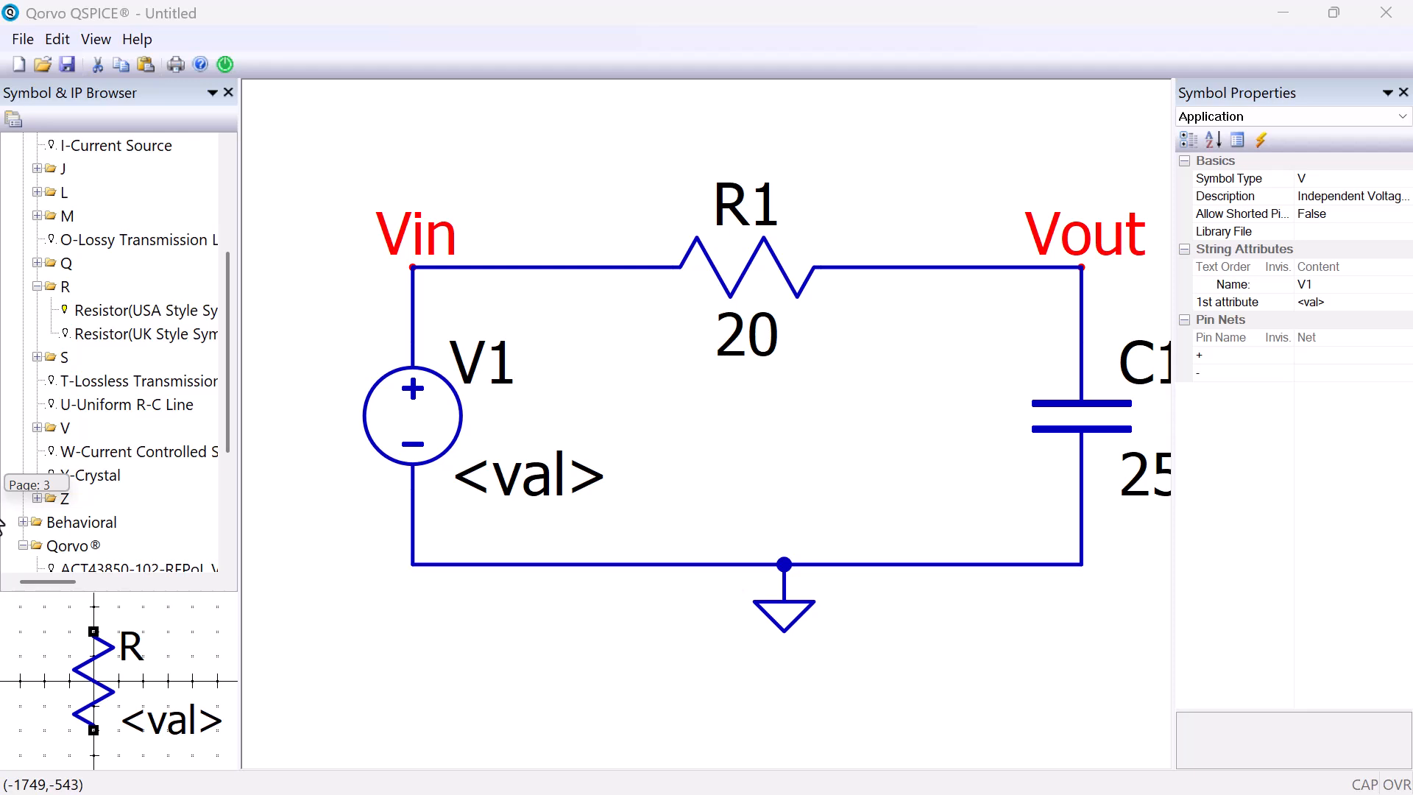
Set V1's value to a pulse source with the text "Pulse 0 1 0 2n"
double_click(555, 482)
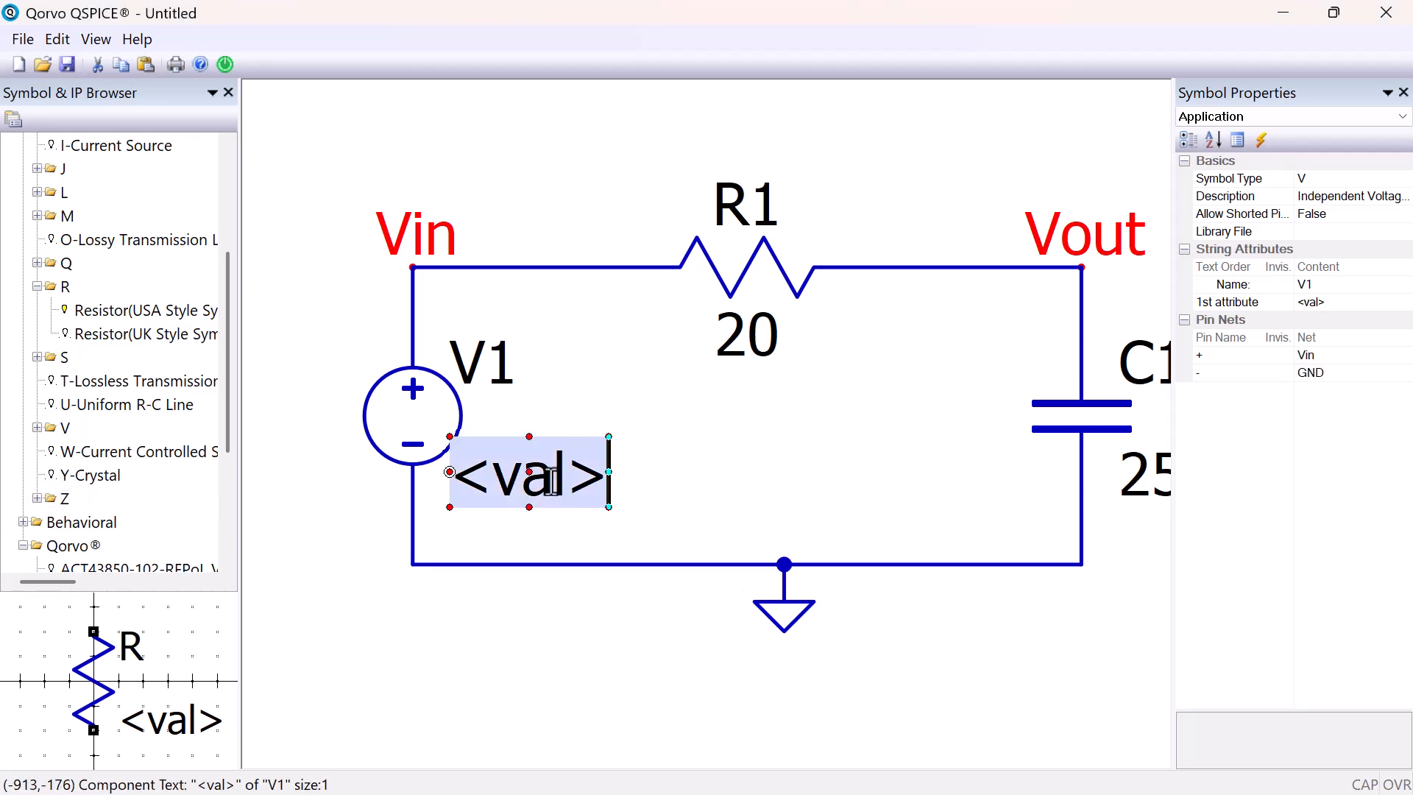
type("P")
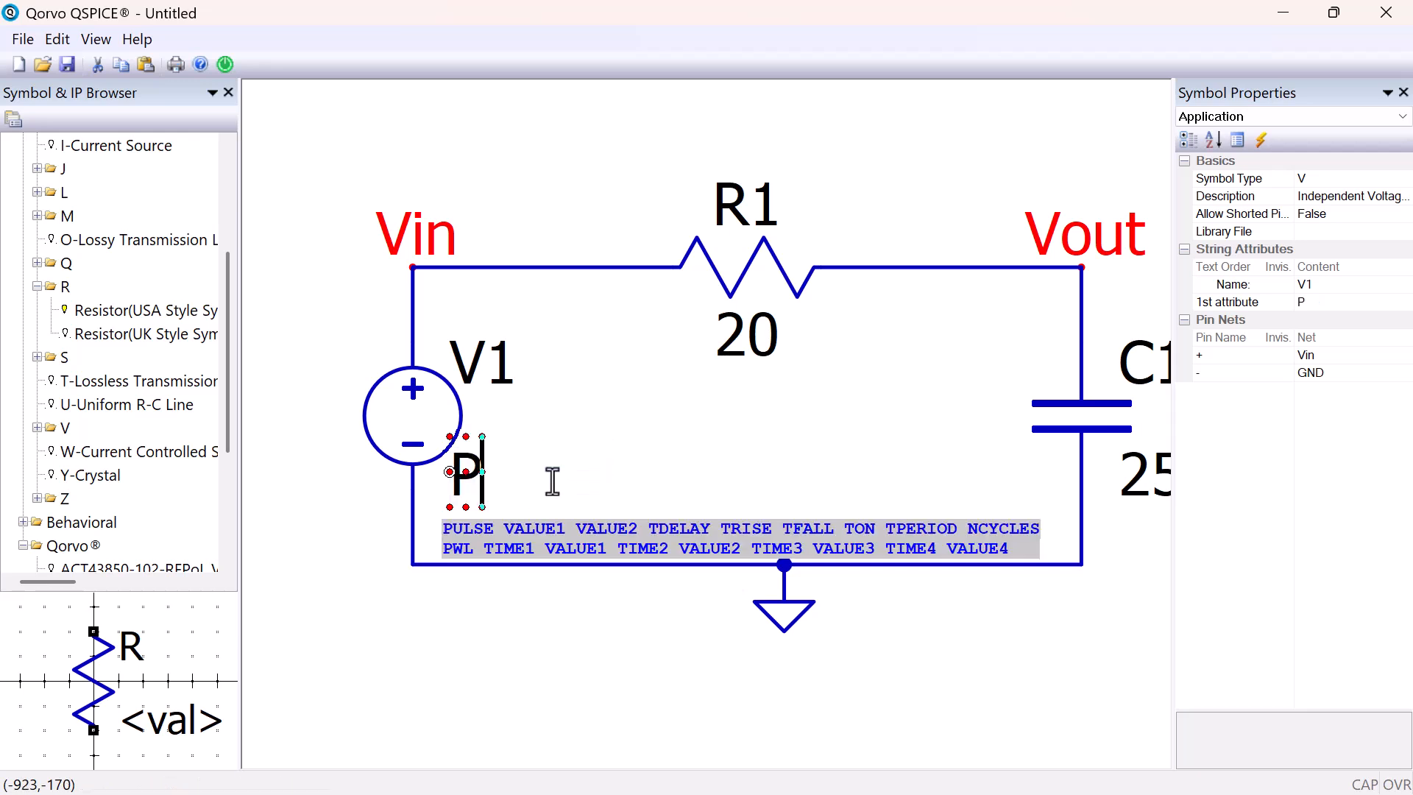
type("ulse")
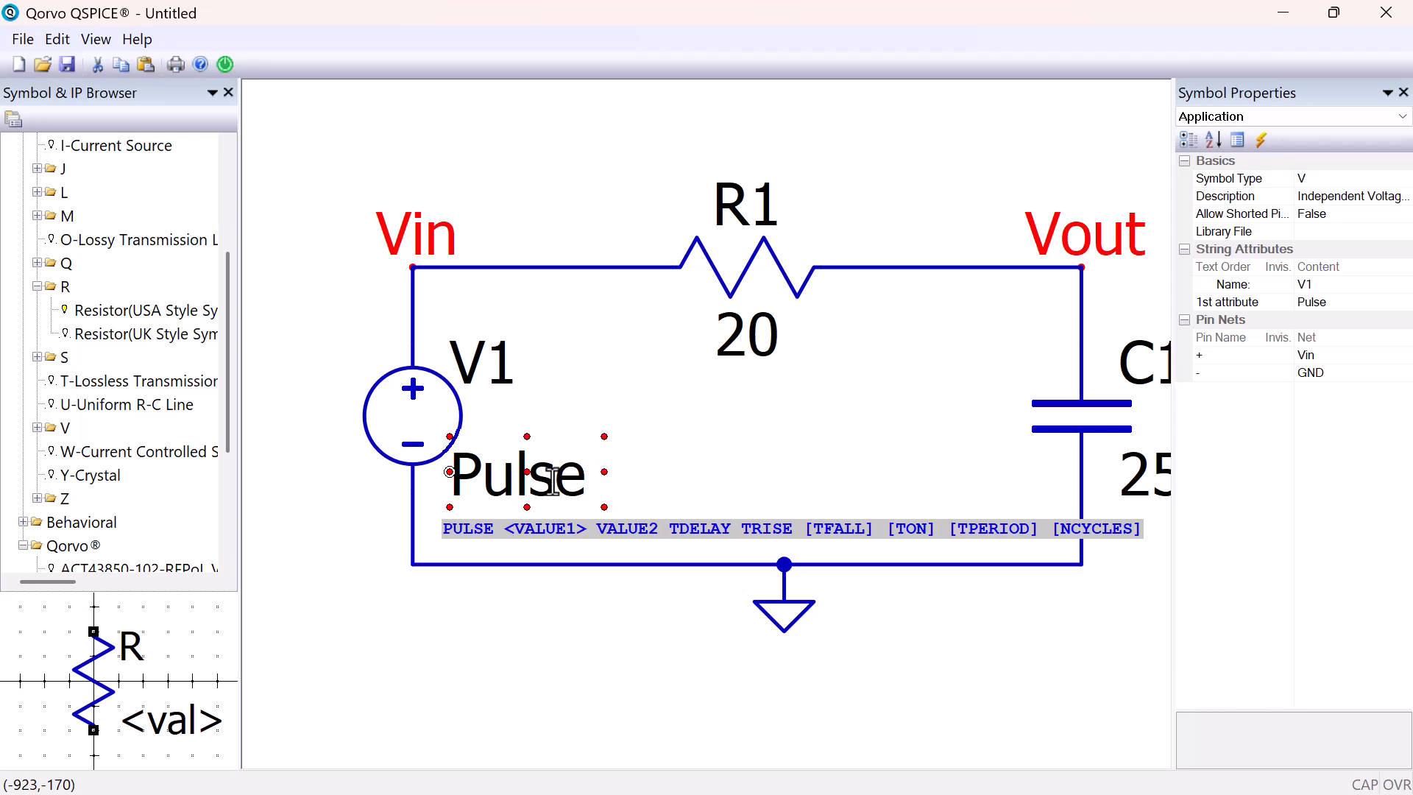
type("0")
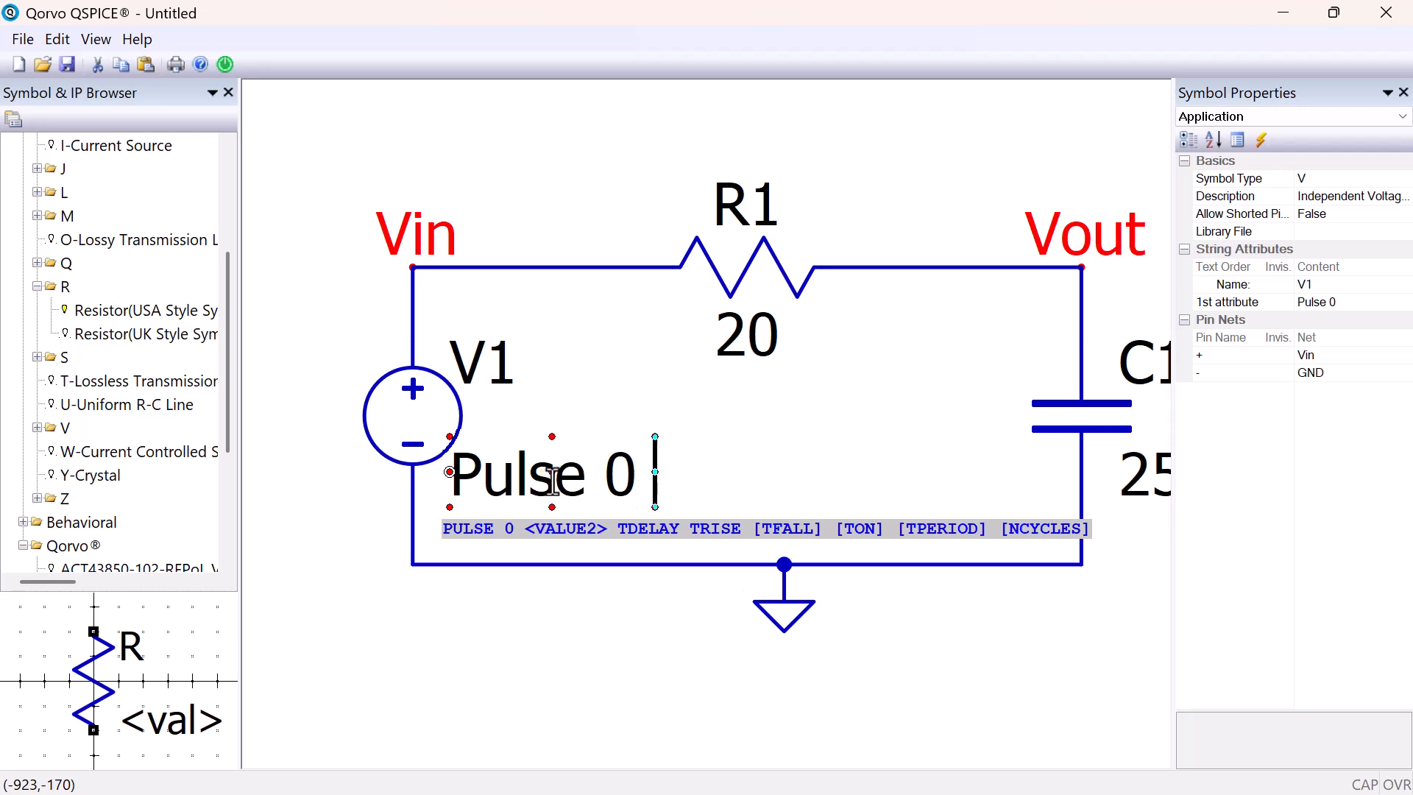
type(" 1")
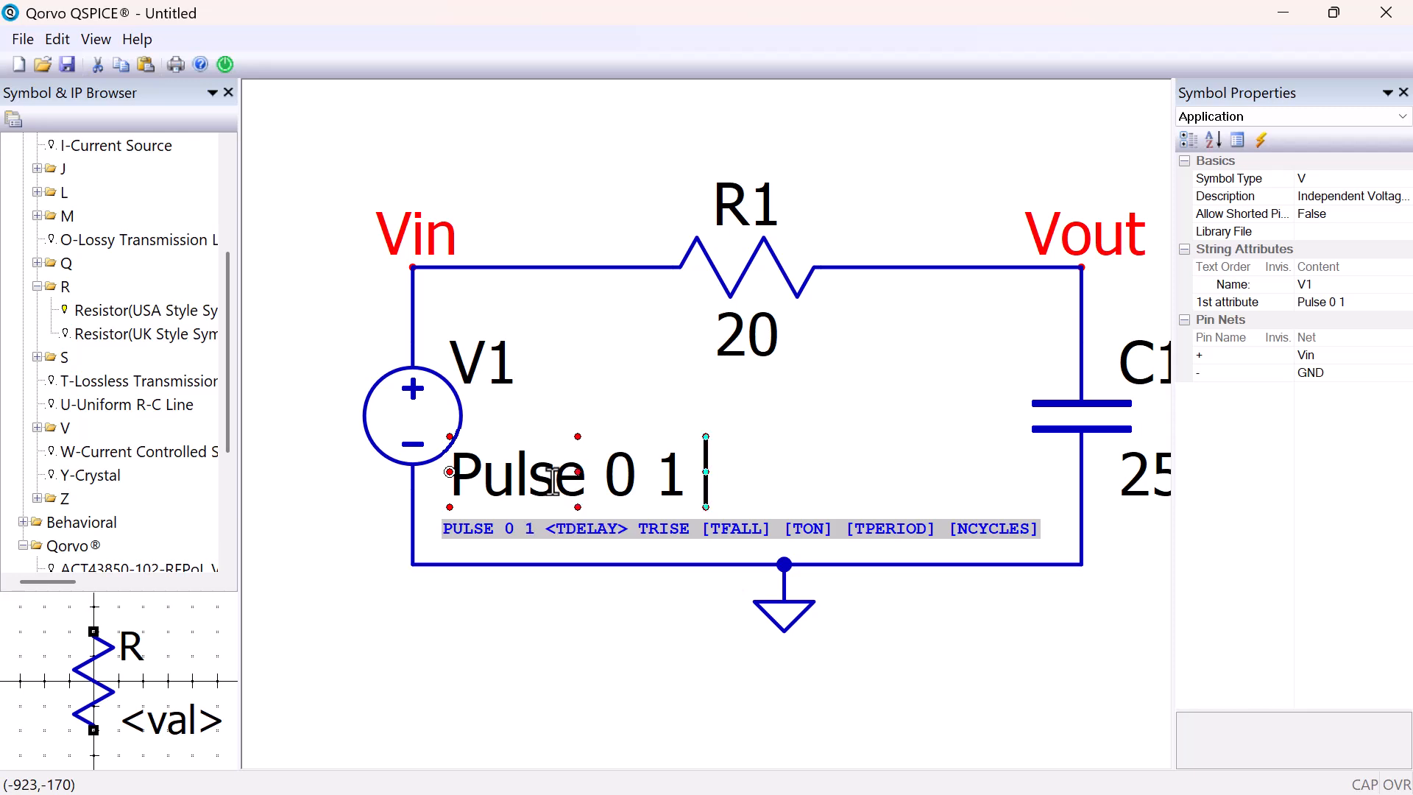
type(" 0")
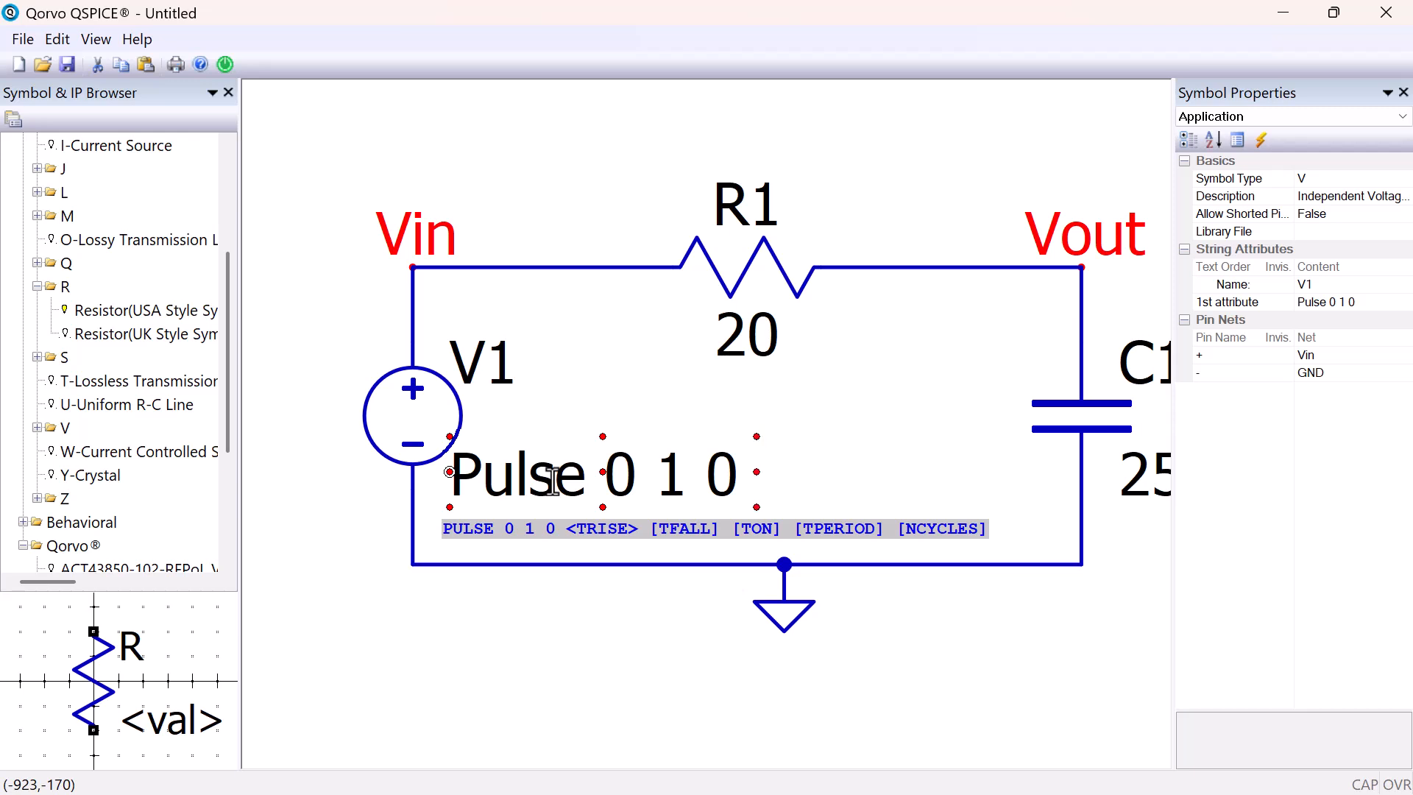
type("2n")
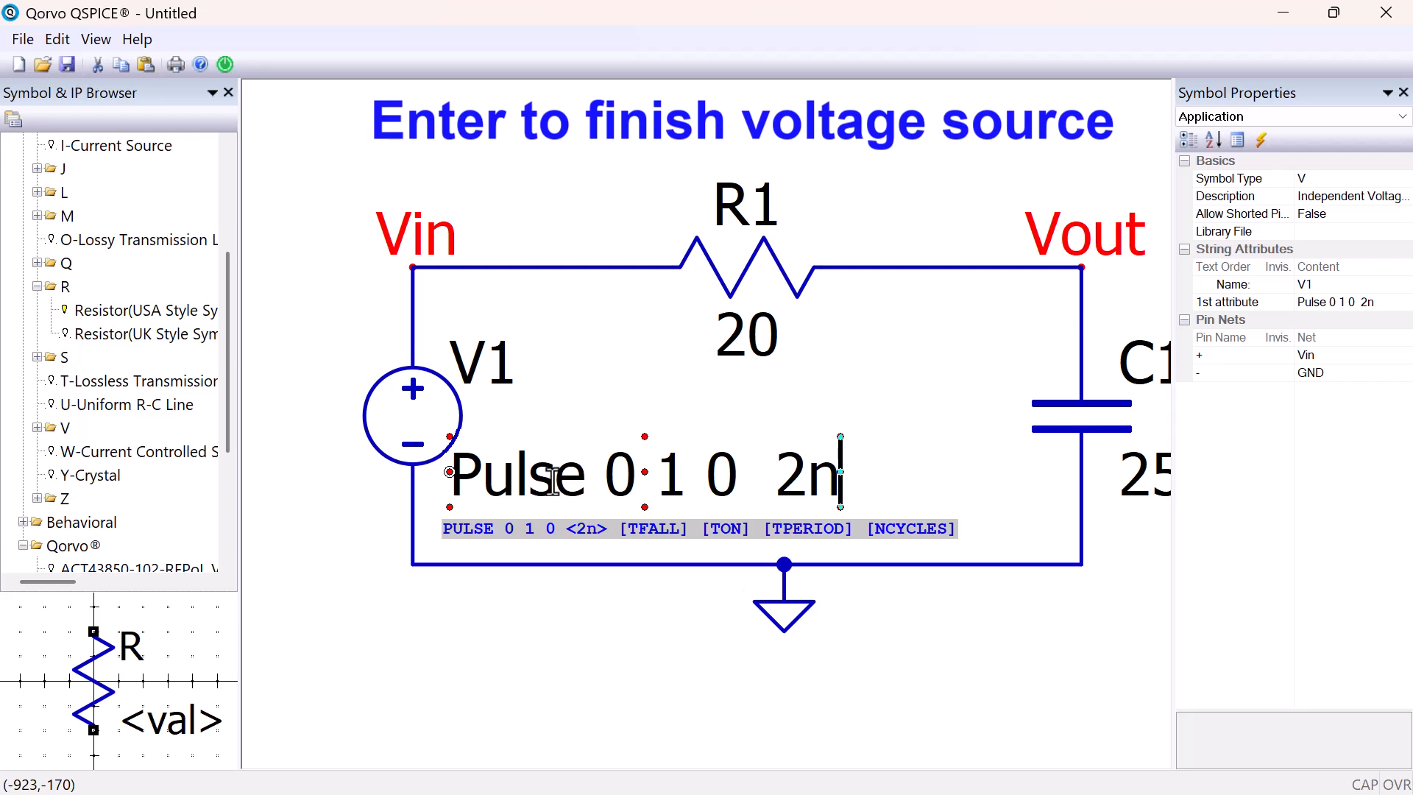
key("Return")
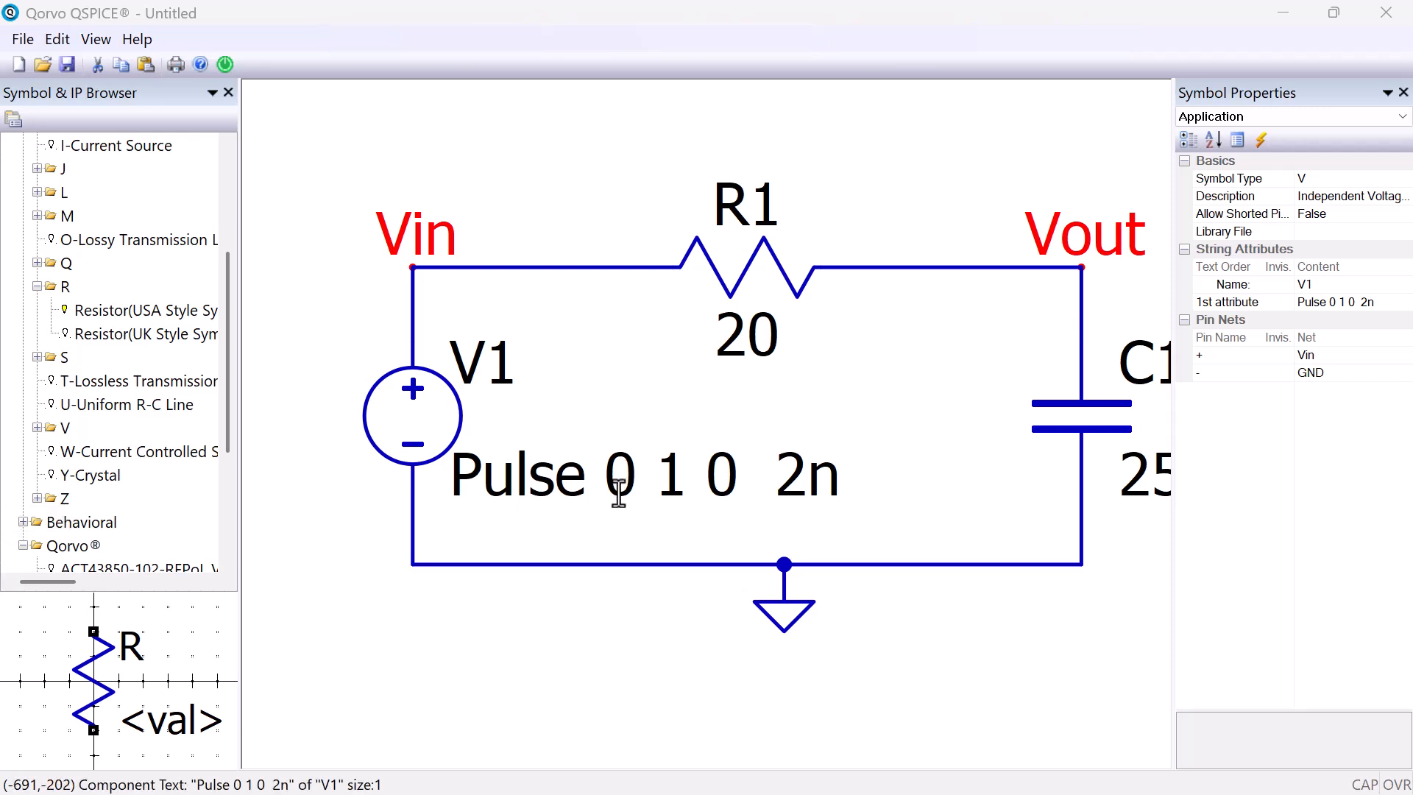
Place a SPICE directive text below the circuit near V1 and set it to ".tran 6u"
right_click(468, 614)
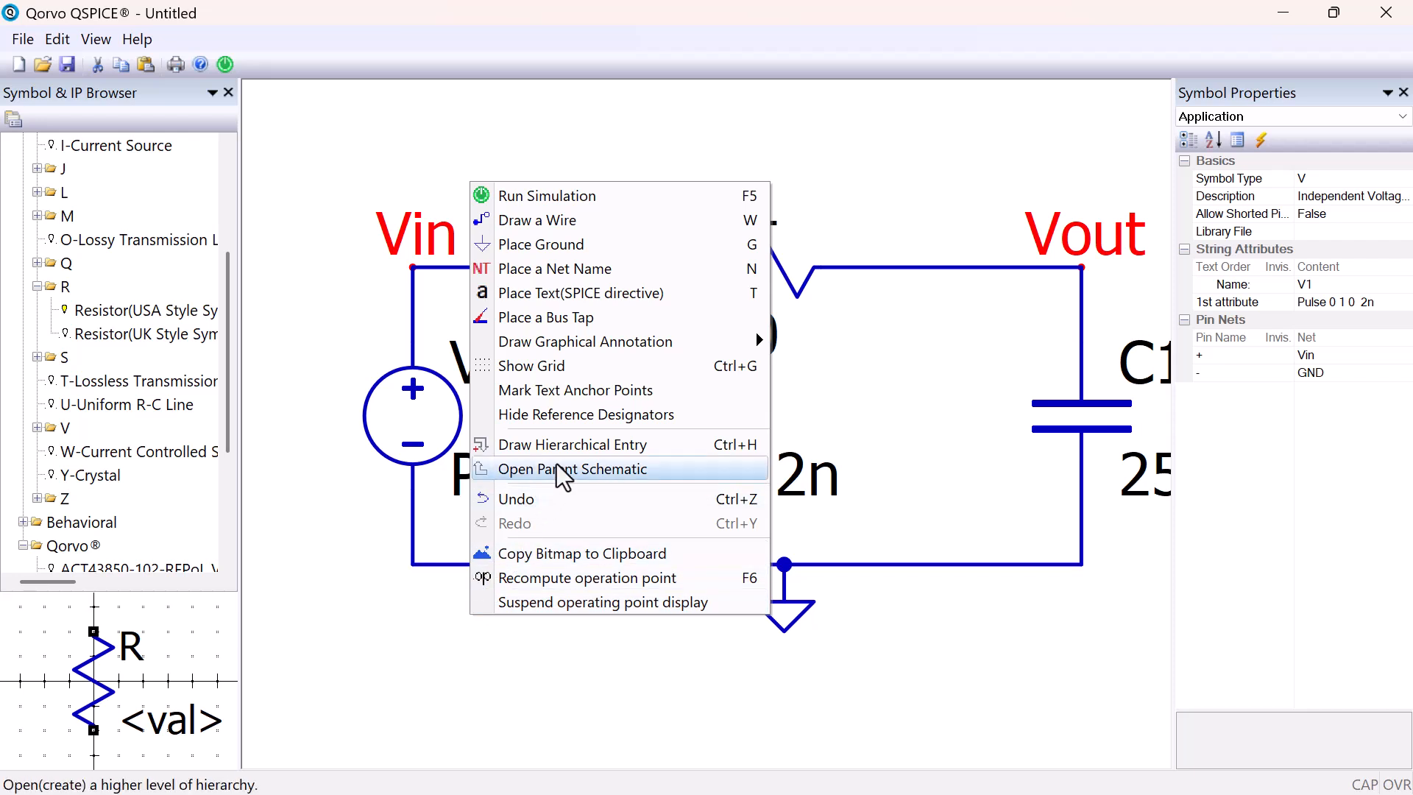
left_click(662, 293)
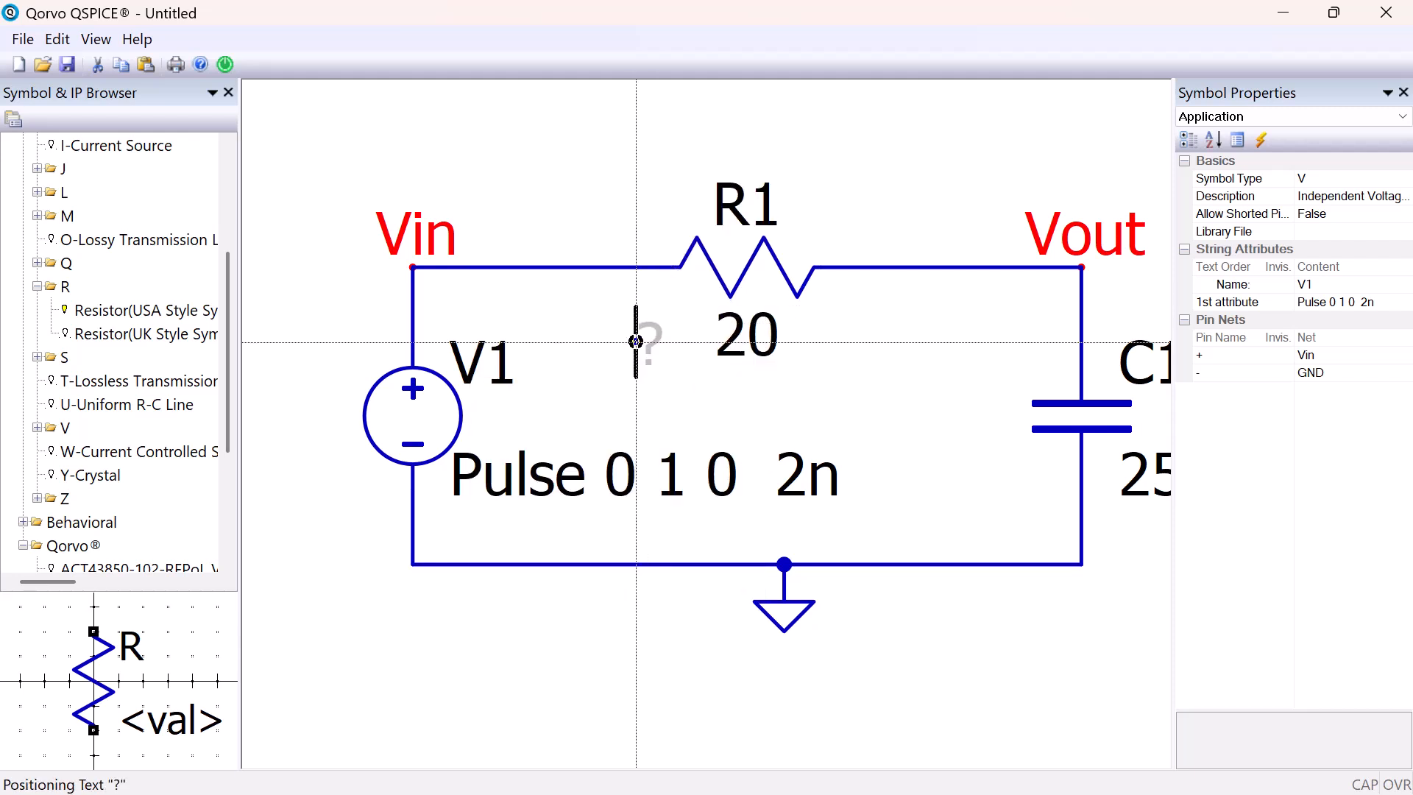
left_click(431, 676)
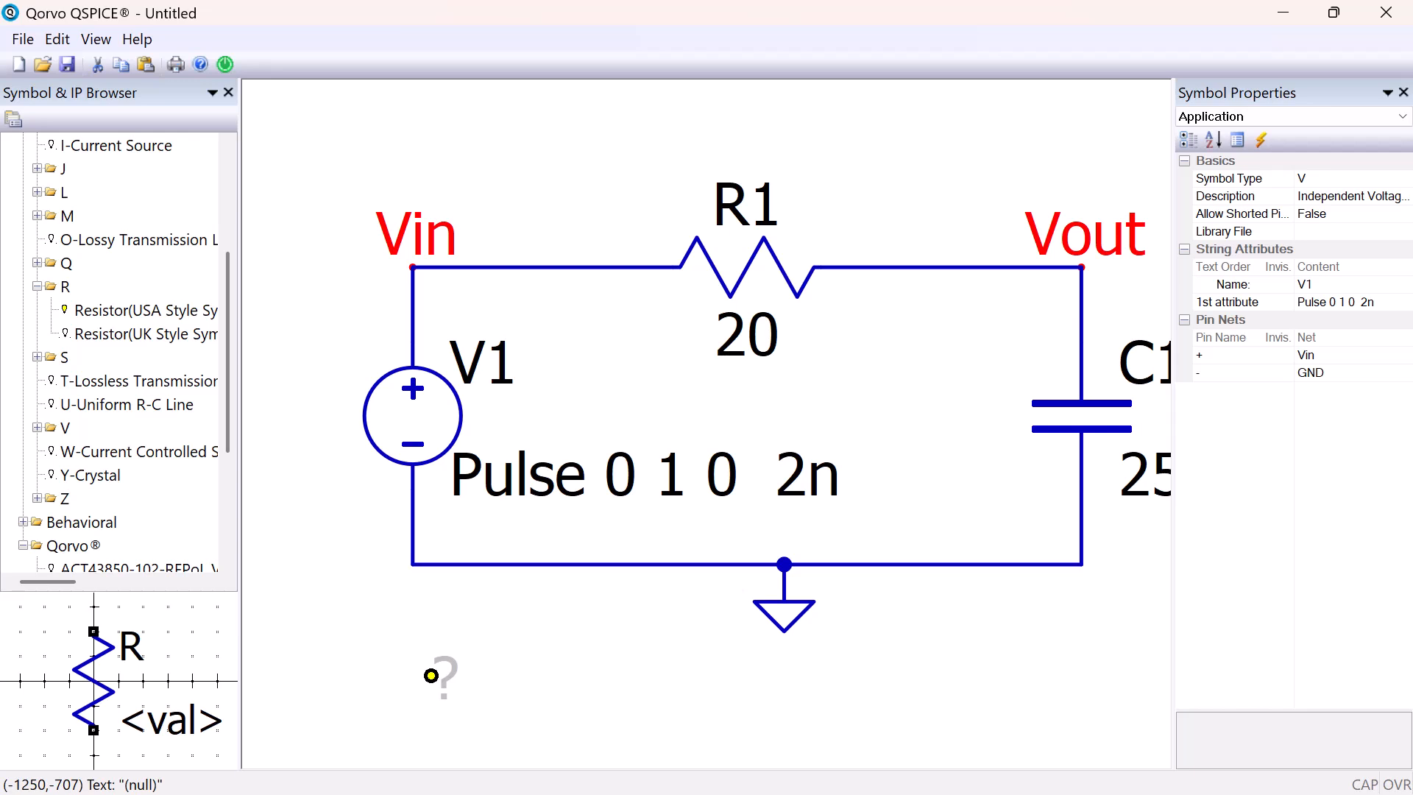
left_click(450, 681)
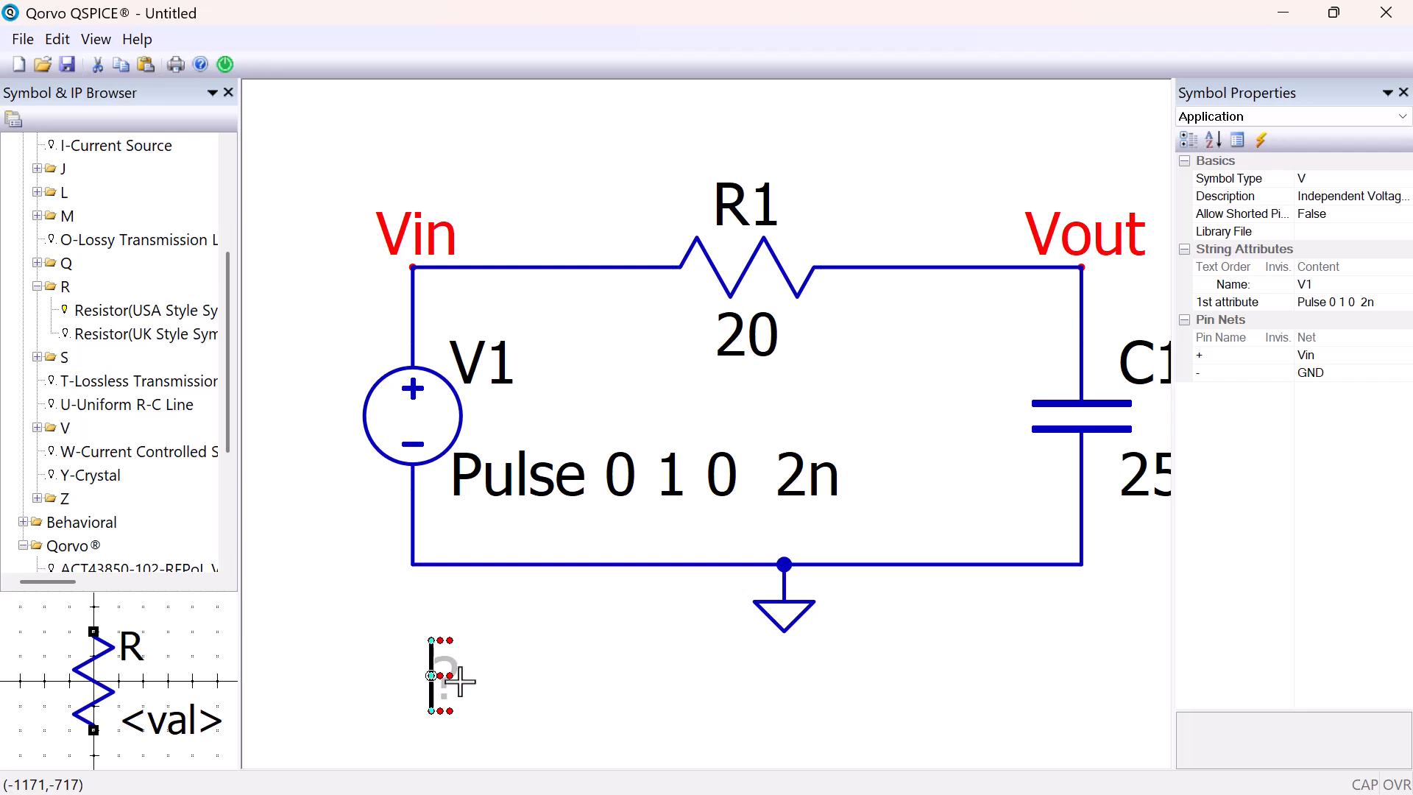
type(".")
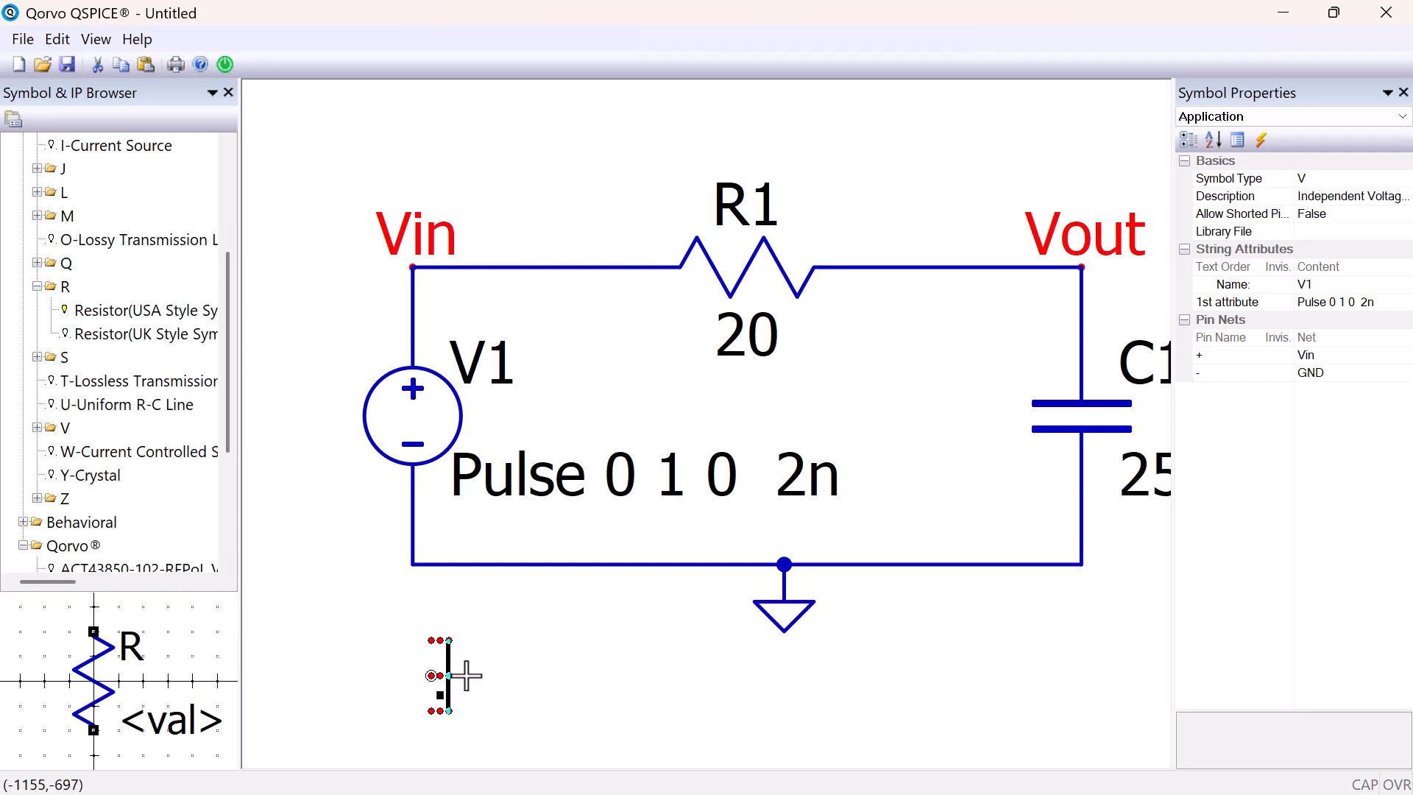
type("tra")
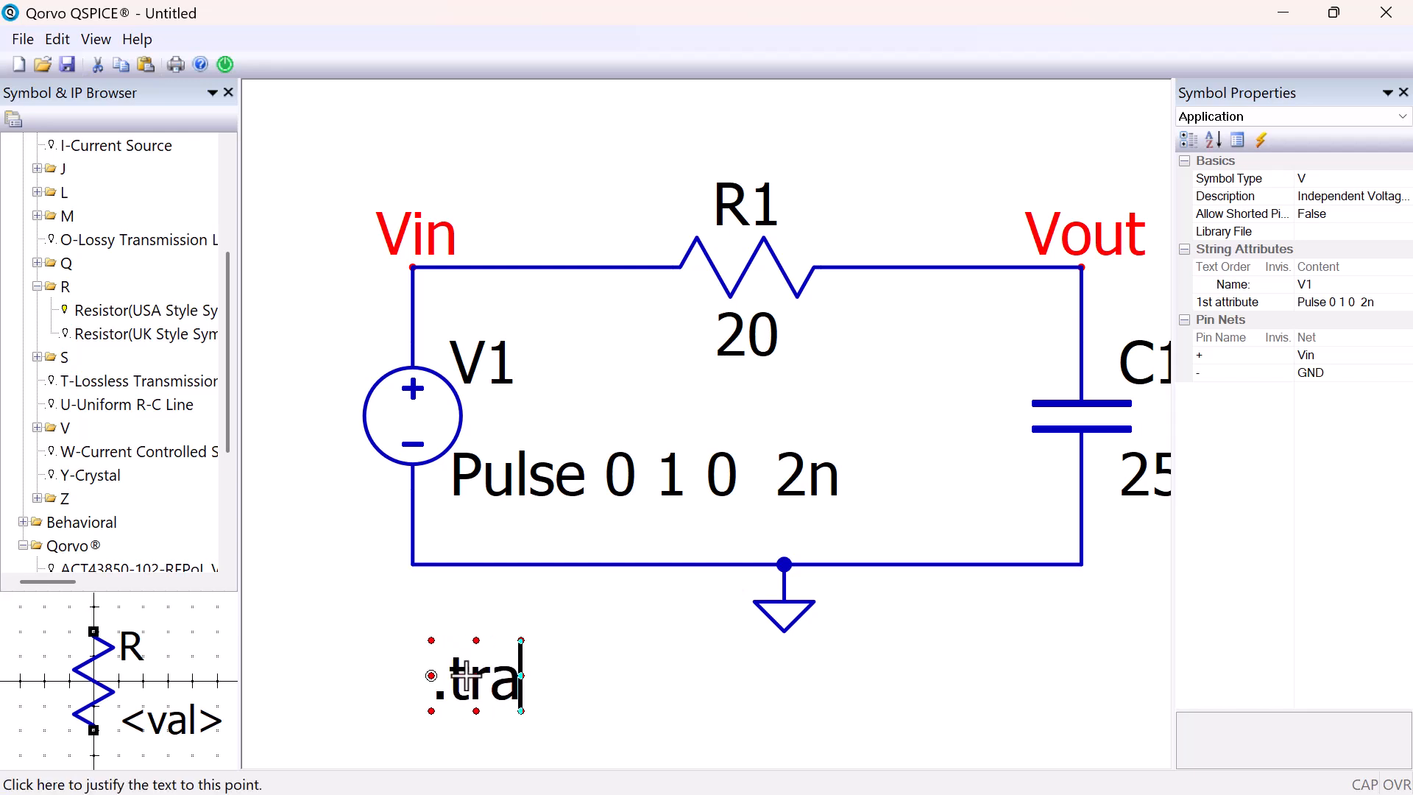
type("n 6u")
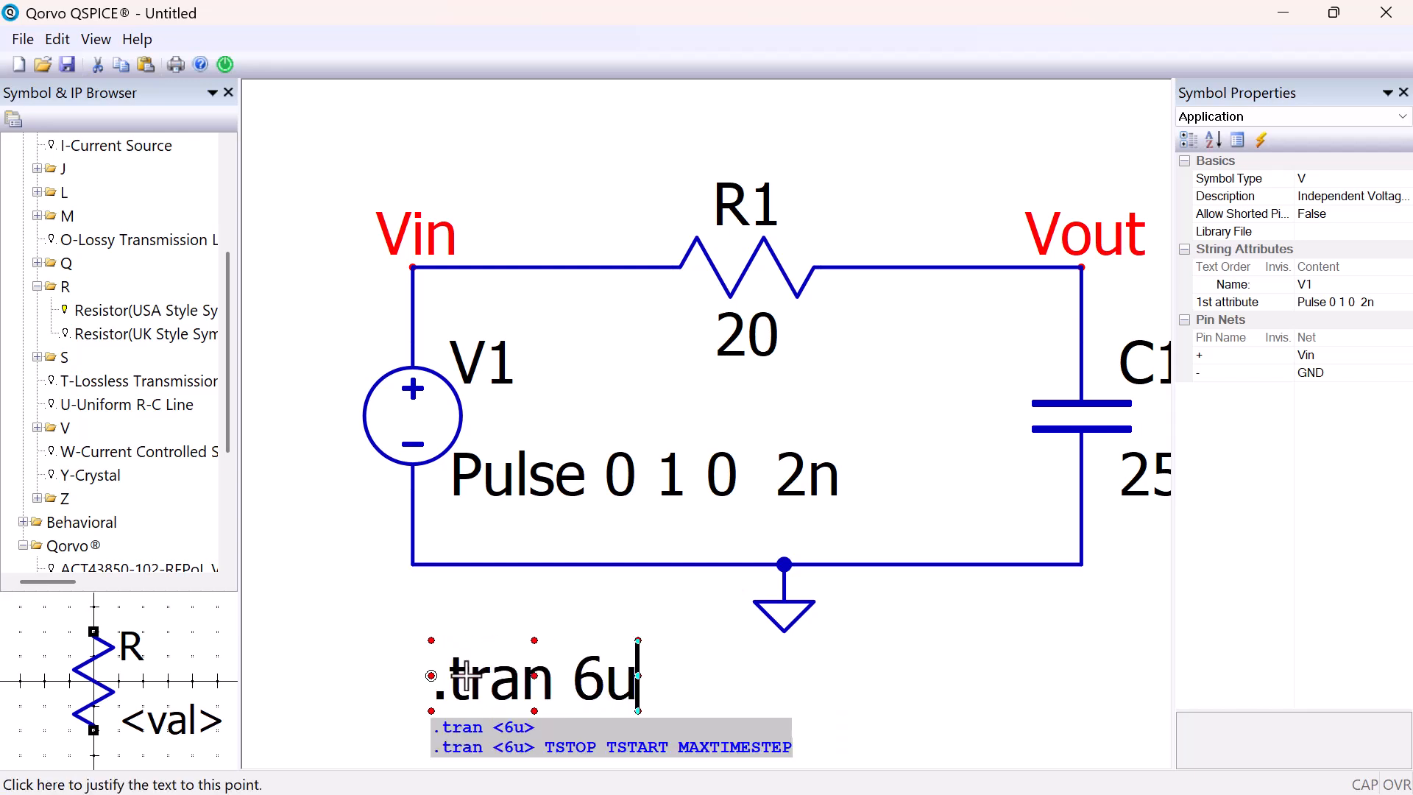
key("Return")
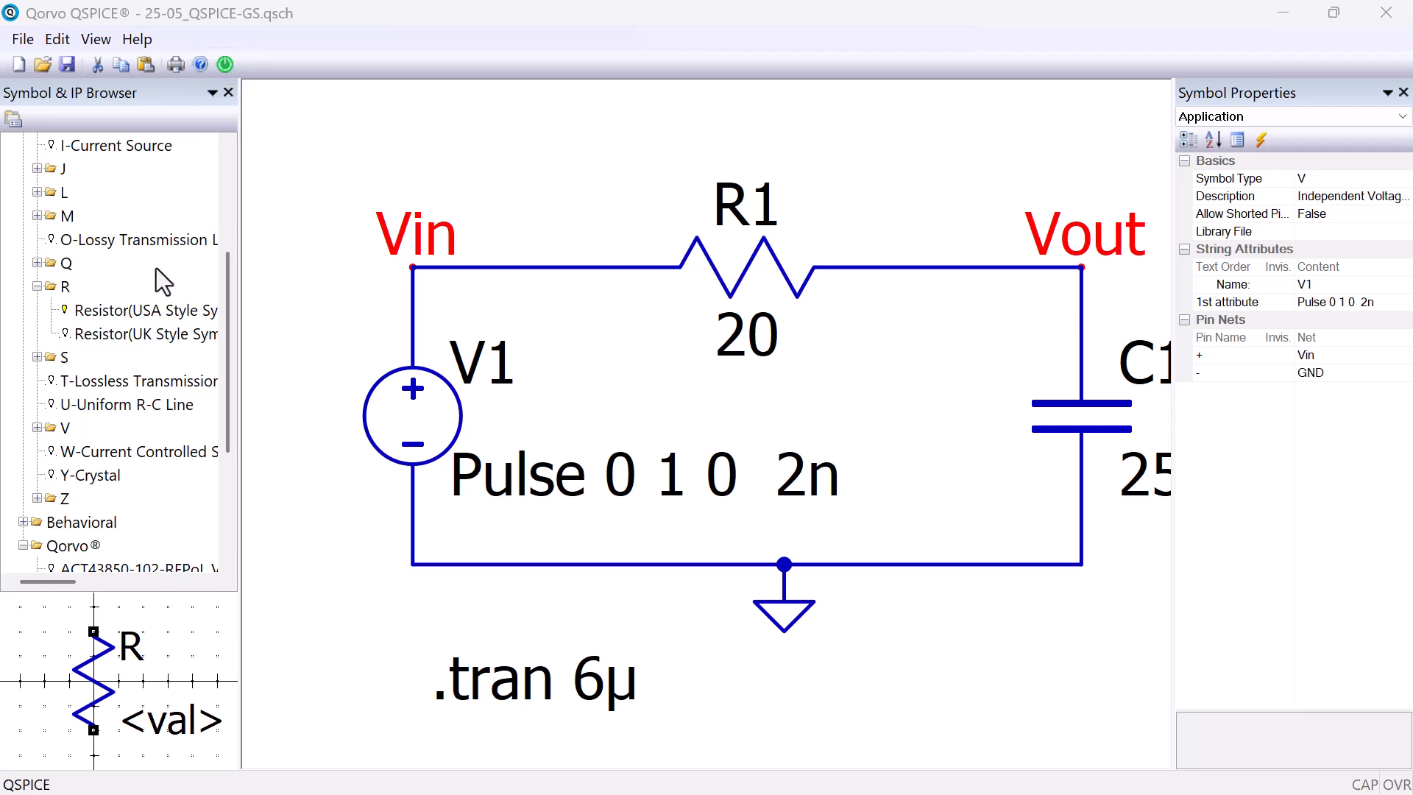
Run the simulation and enlarge the schematic window, with its Symbol Properties pane closed, to show the whole circuit
left_click(225, 64)
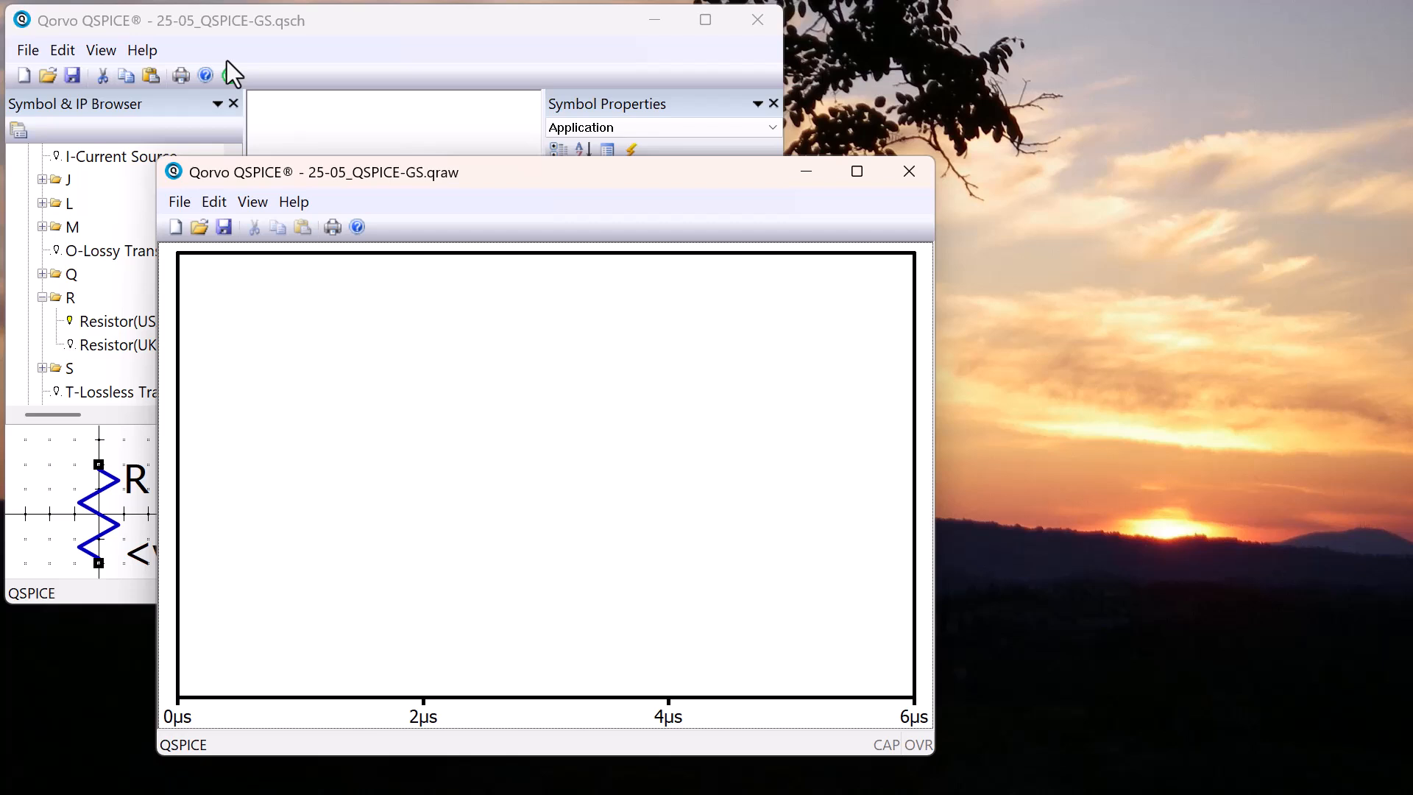
left_click(604, 18)
left_click(773, 105)
left_click_drag(785, 220, 1064, 246)
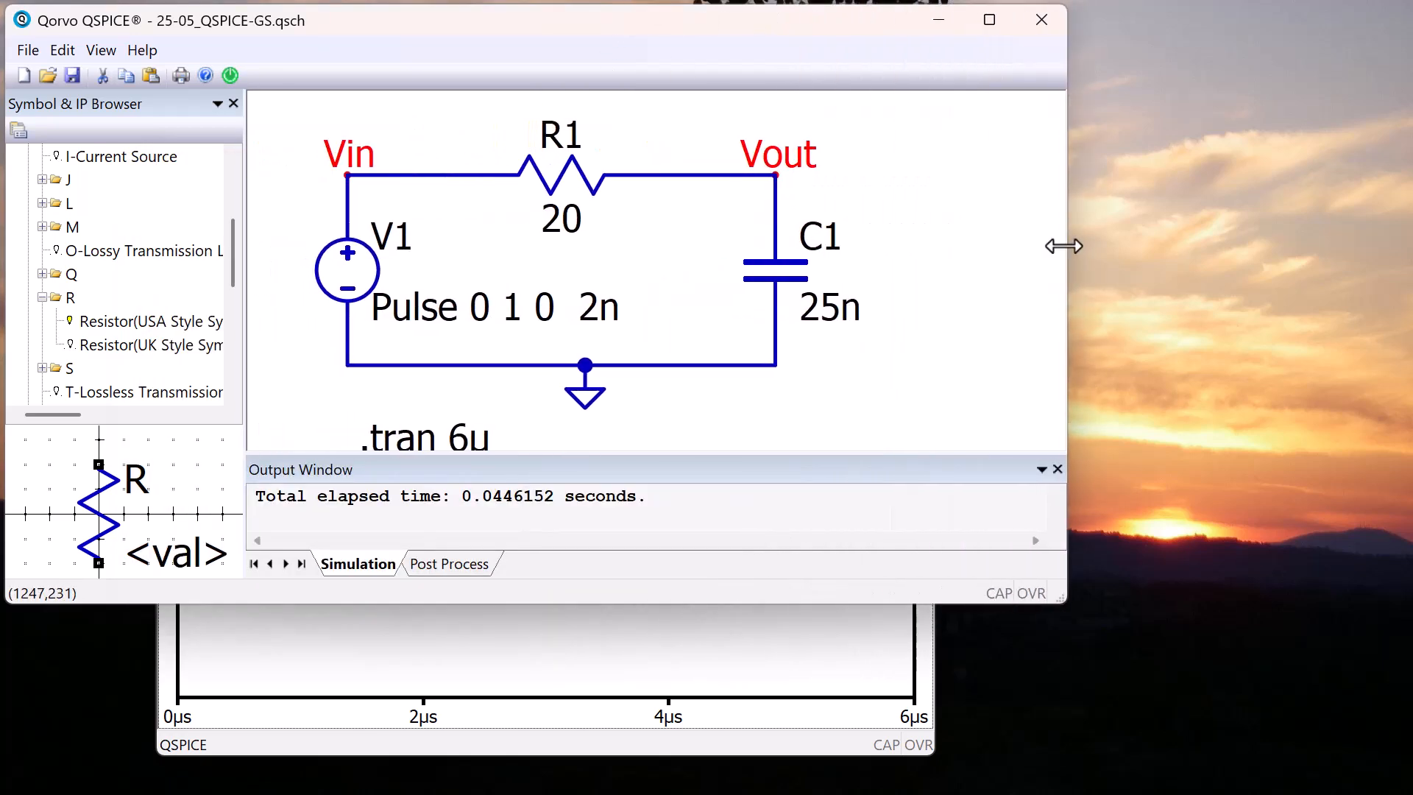
left_click_drag(659, 604, 659, 665)
Move the waveform window over toward the capacitor side and reduce its height from above so the Vout node is uncovered
left_click(656, 691)
left_click_drag(591, 180, 1049, 180)
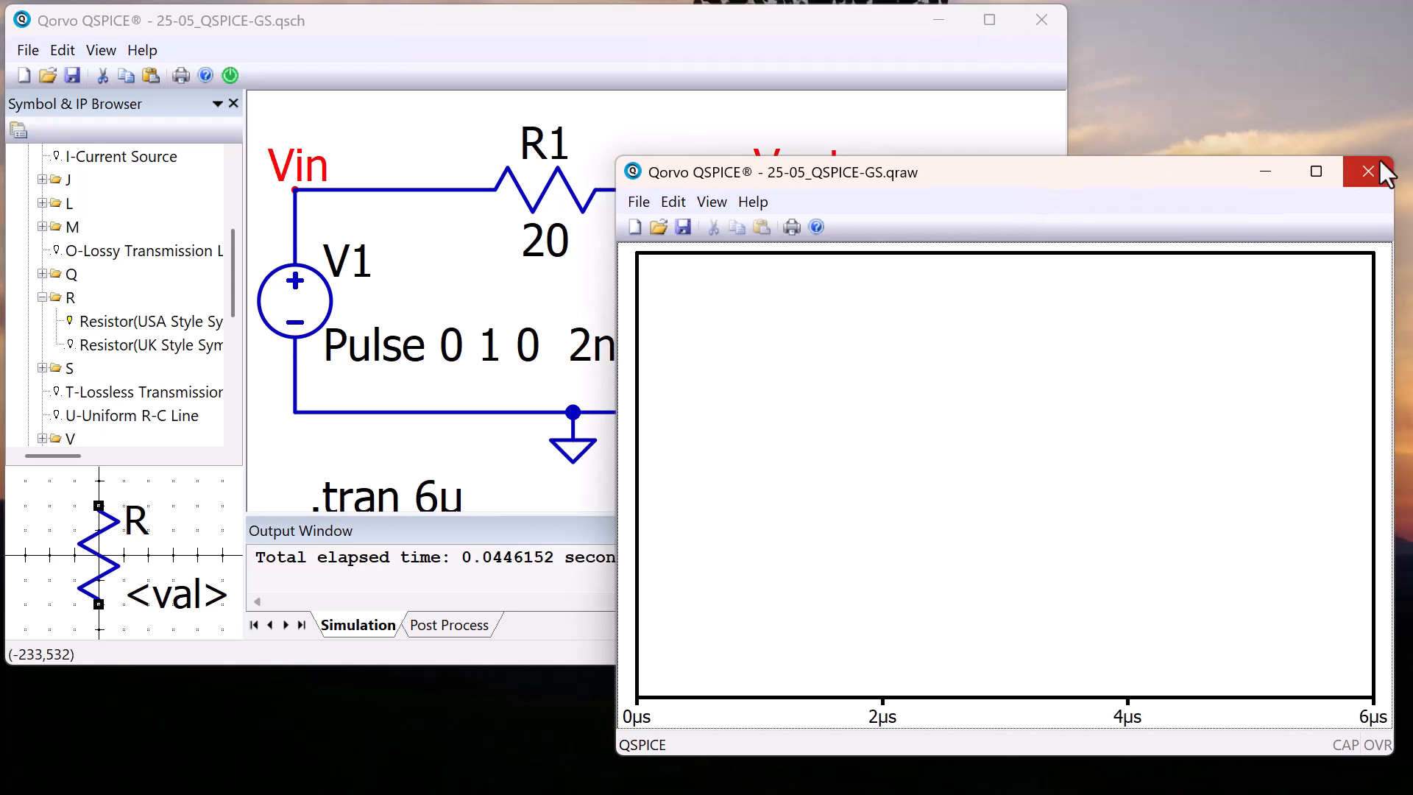
left_click_drag(1182, 176, 1182, 243)
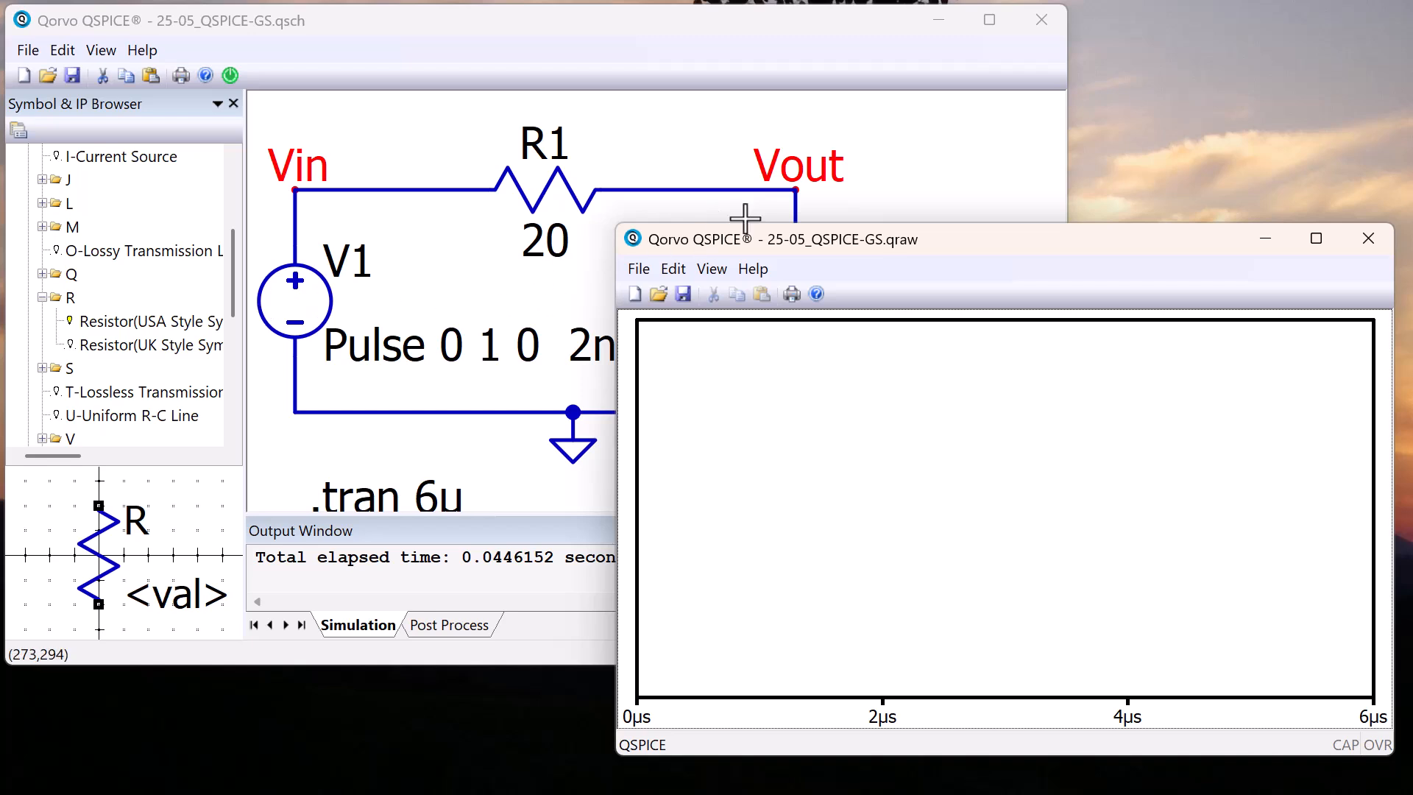
Plot the voltages at the Vout and Vin nodes and bring the waveform window to the front
left_click(795, 189)
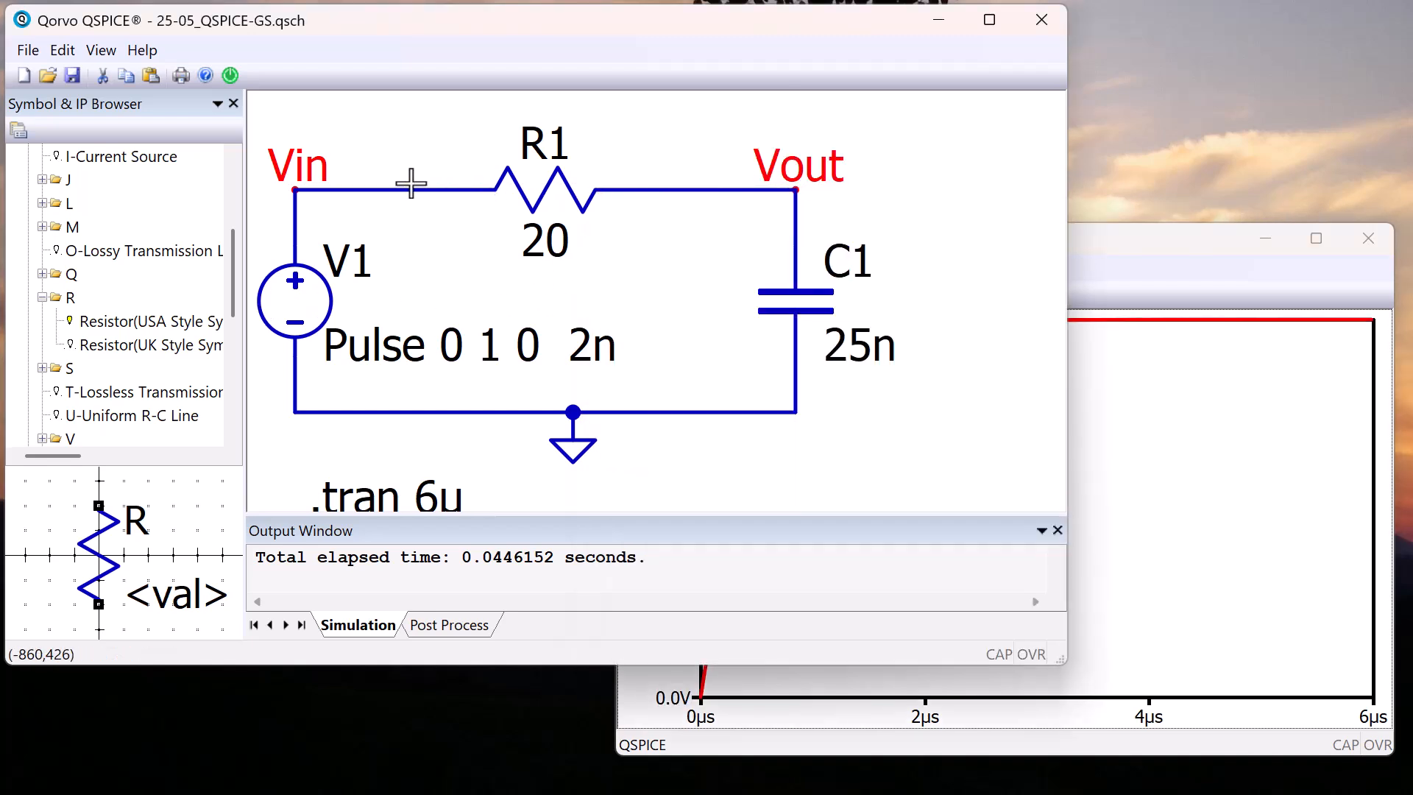
left_click(295, 189)
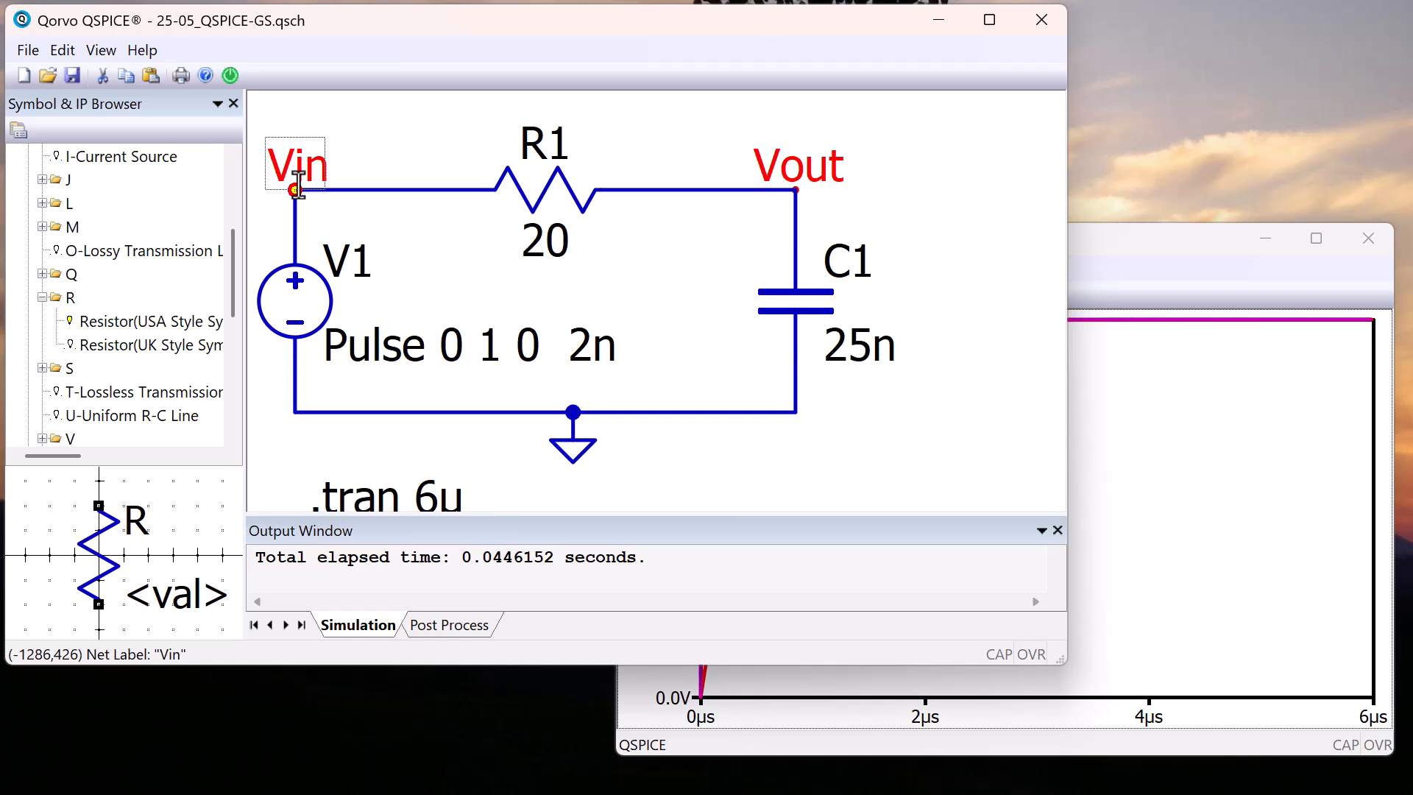
left_click(1106, 245)
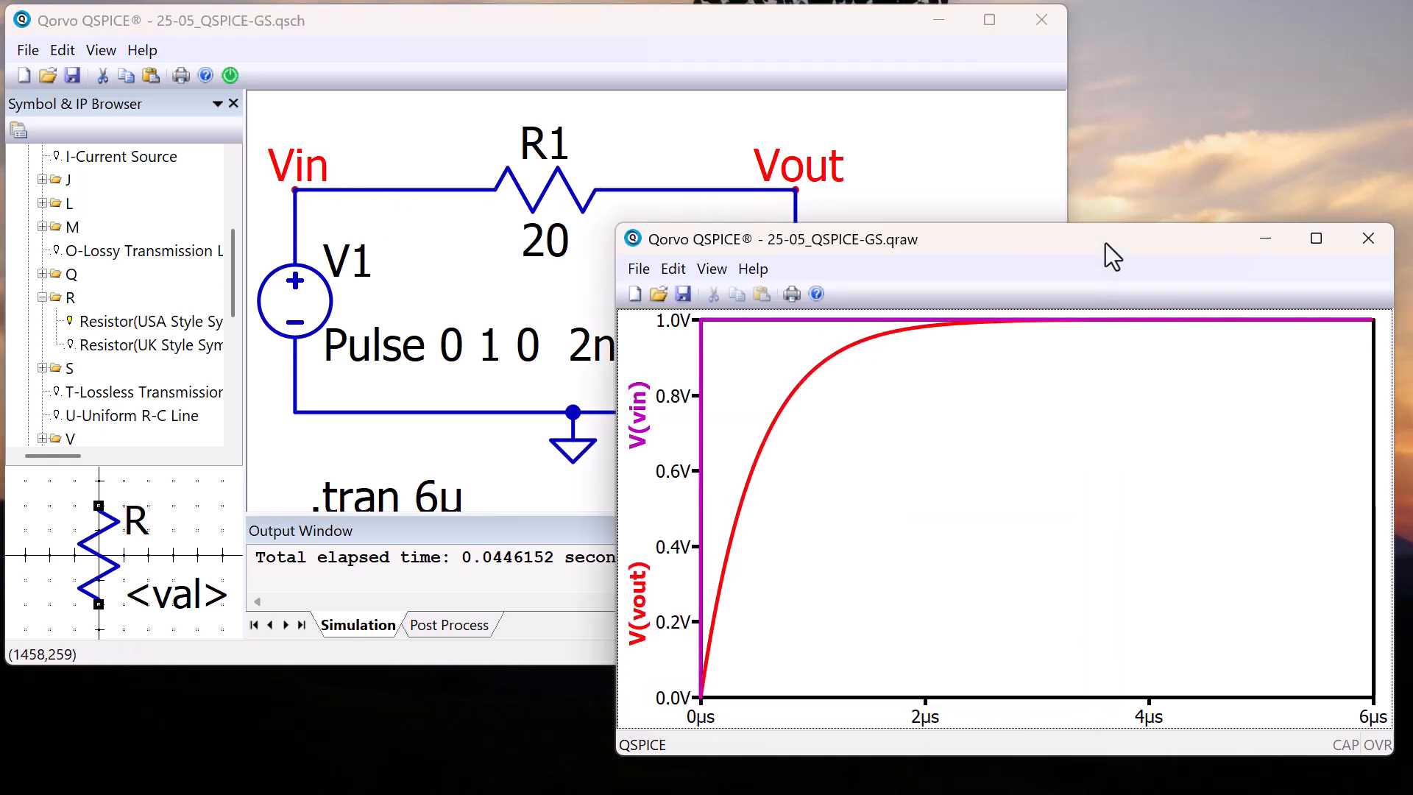